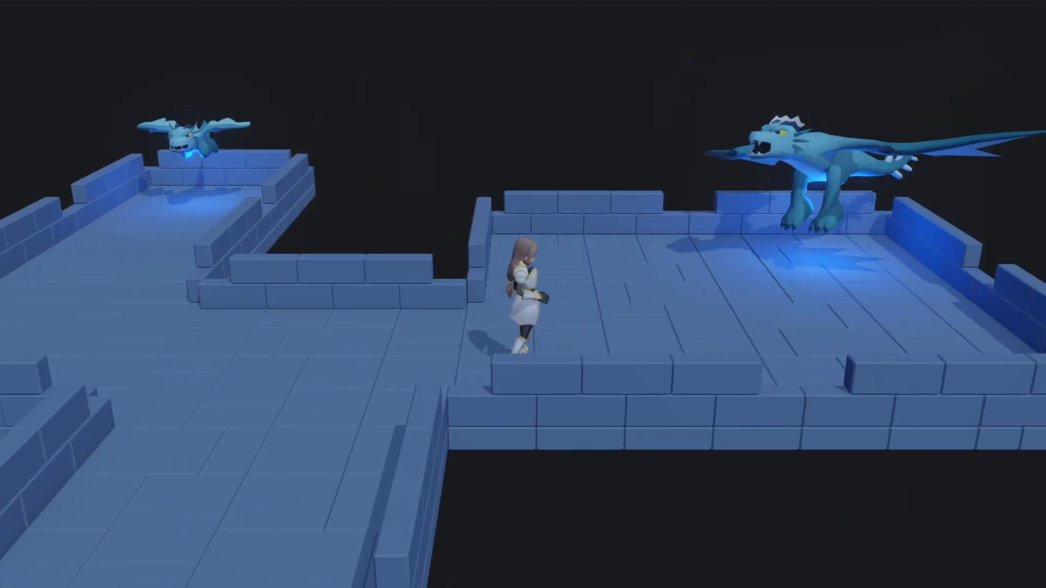
key(w)
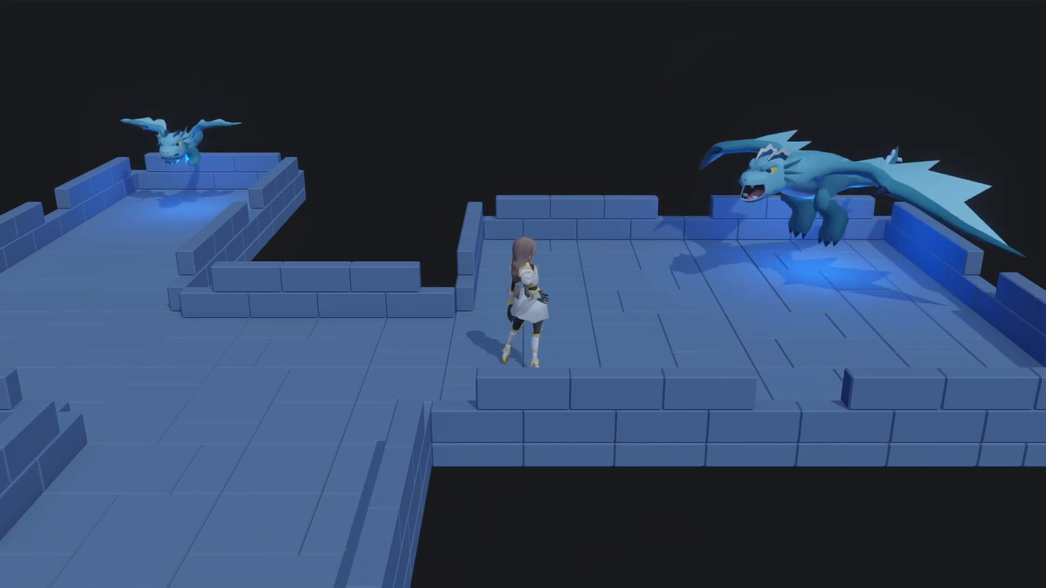
key(a)
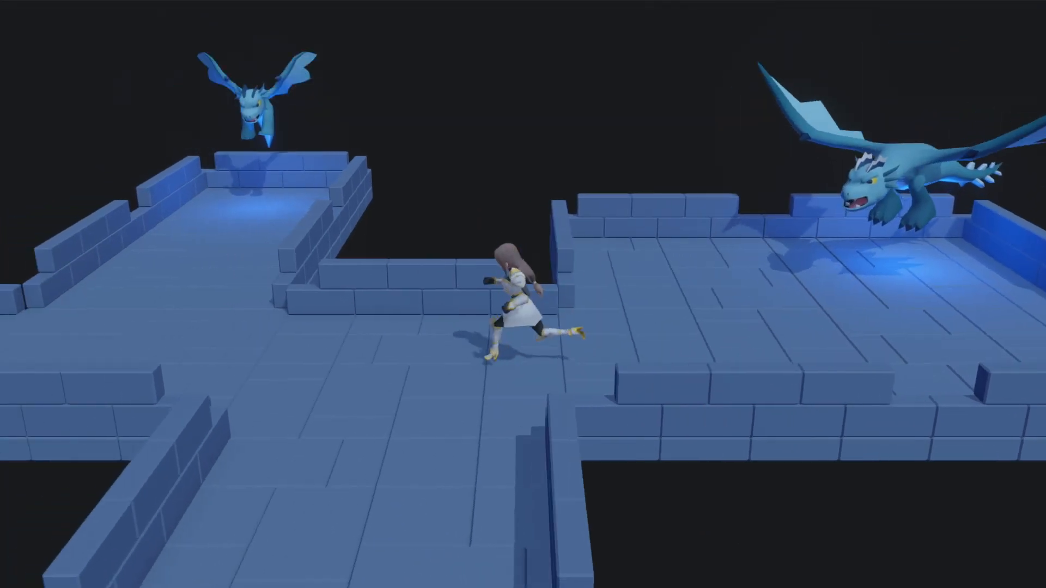
key(s)
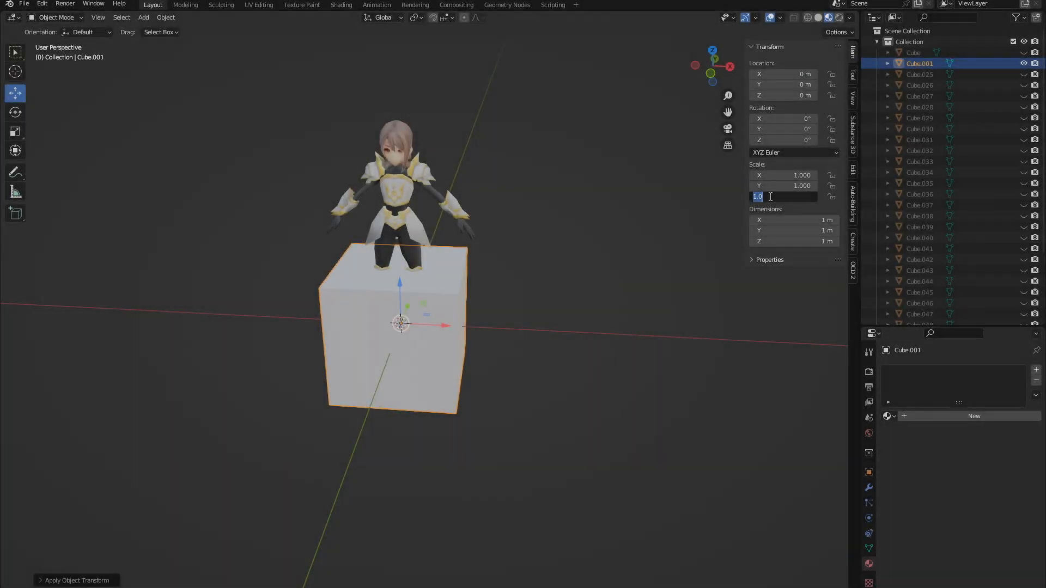
- Flatten the cube to a Z scale of 0.2 and apply its rotation and scale
key(ctrl+a)
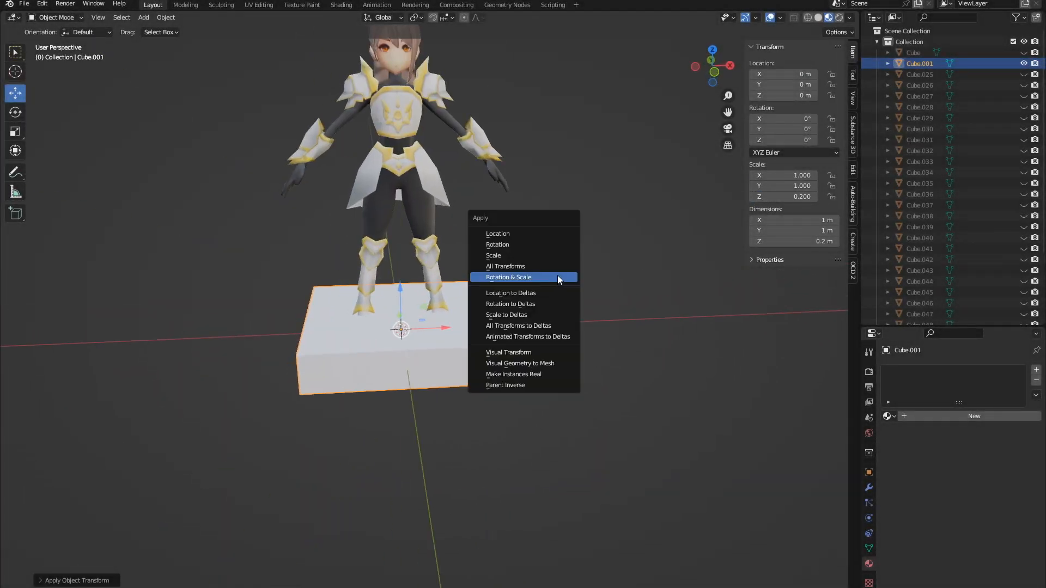
click(557, 276)
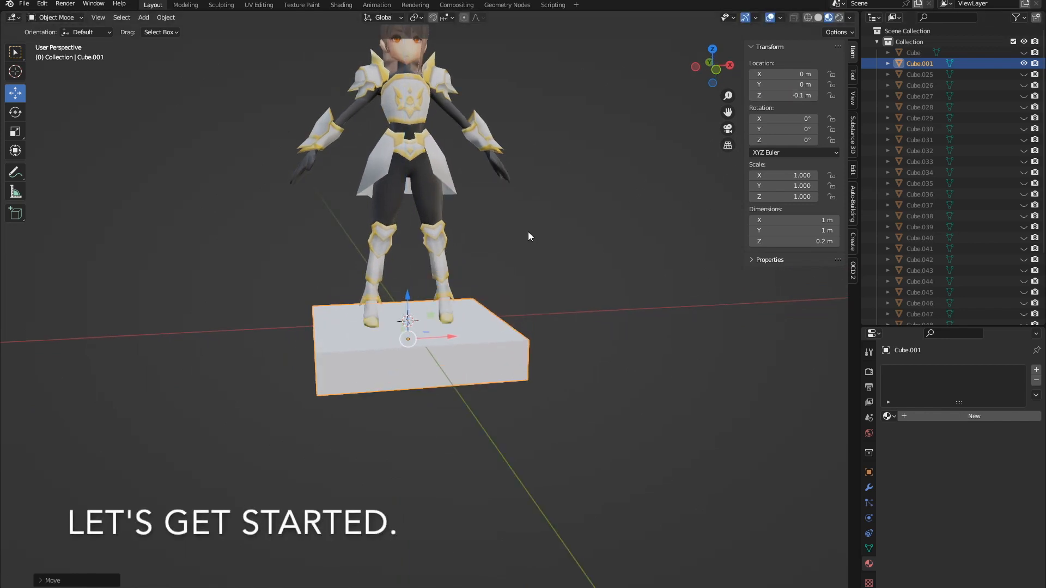
- Switch the viewport to solid shading and clear the selection
middle_drag(527, 236, 504, 236)
click(818, 18)
scroll(775, 366, down, 2)
click(752, 480)
mouse_move(733, 479)
middle_down()
mouse_move(774, 488)
mouse_move(746, 484)
middle_up()
scroll(523, 358, up, 1)
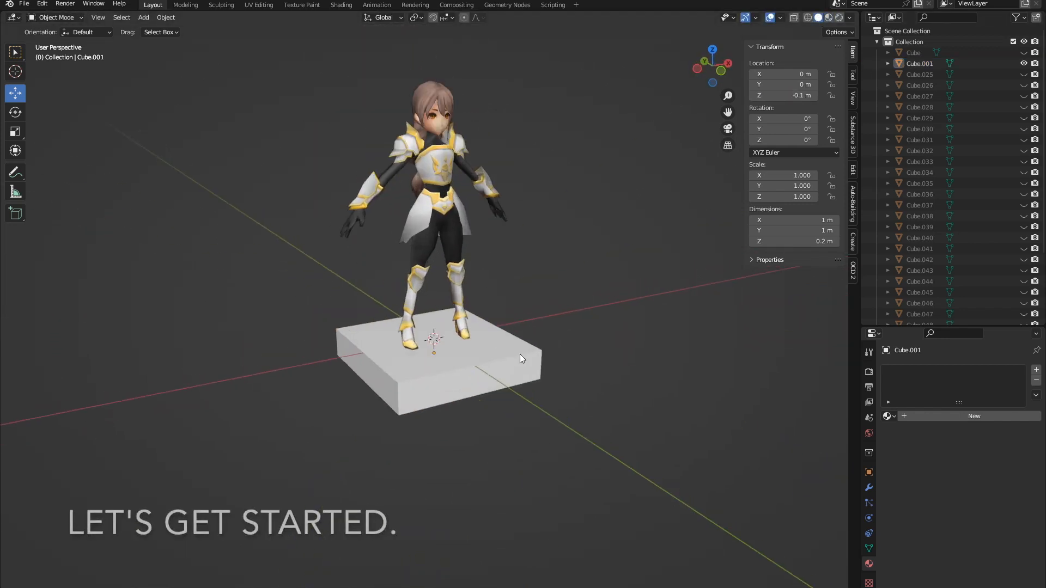
- Bevel the flattened slab's edges with a Bevel modifier and apply the modifier
click(959, 370)
click(823, 215)
scroll(672, 309, up, 2)
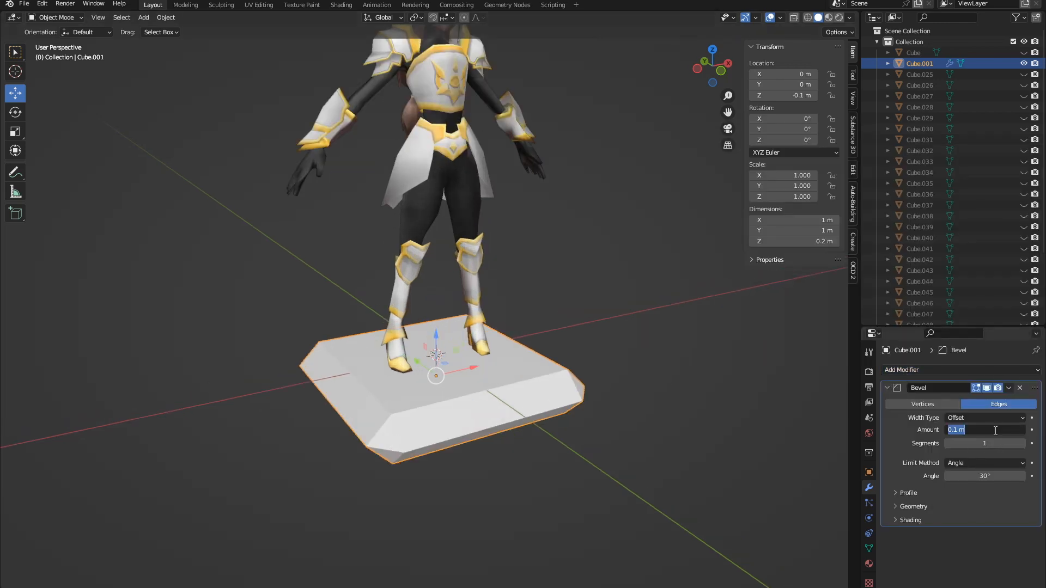
scroll(813, 359, down, 3)
middle_drag(814, 360, 779, 357)
click(1008, 388)
click(980, 400)
- Move the slab so its location is X 0.5 m and Y -0.5 m
middle_drag(556, 377, 542, 385)
drag(449, 359, 507, 360)
middle_drag(506, 360, 430, 357)
drag(433, 355, 389, 389)
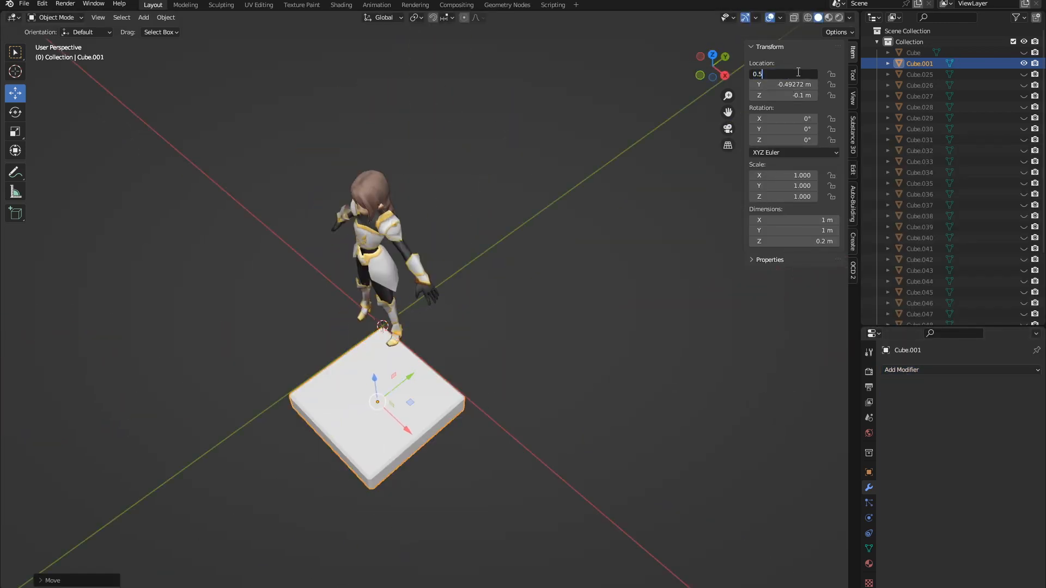
text(-0.5)
key(Return)
- Duplicate the slab along the X axis so the copy sits directly beside it on the negative side
scroll(549, 231, down, 3)
scroll(547, 228, down, 1)
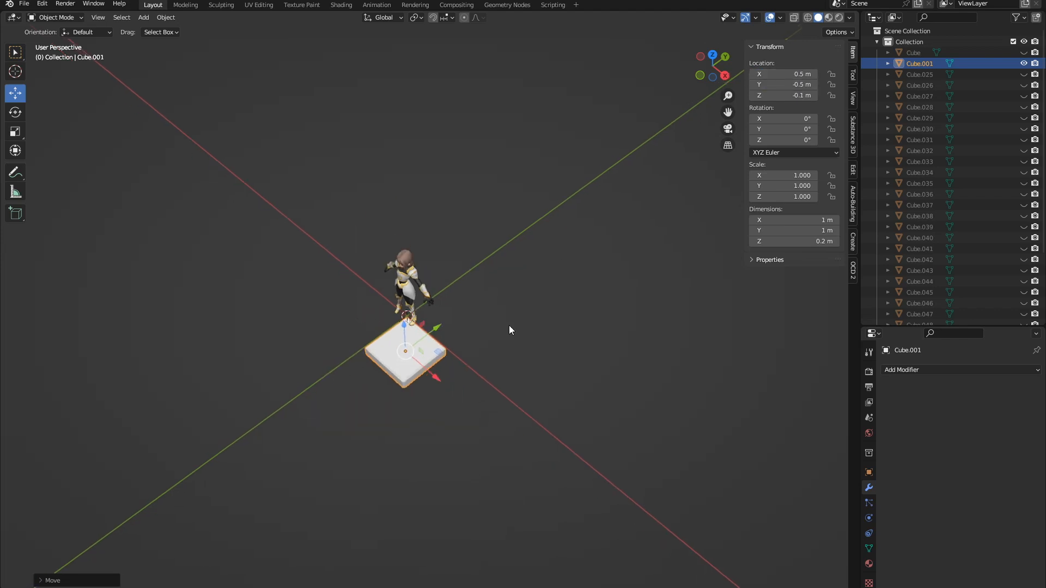
middle_drag(509, 339, 568, 324)
scroll(569, 324, up, 3)
key(shift+d)
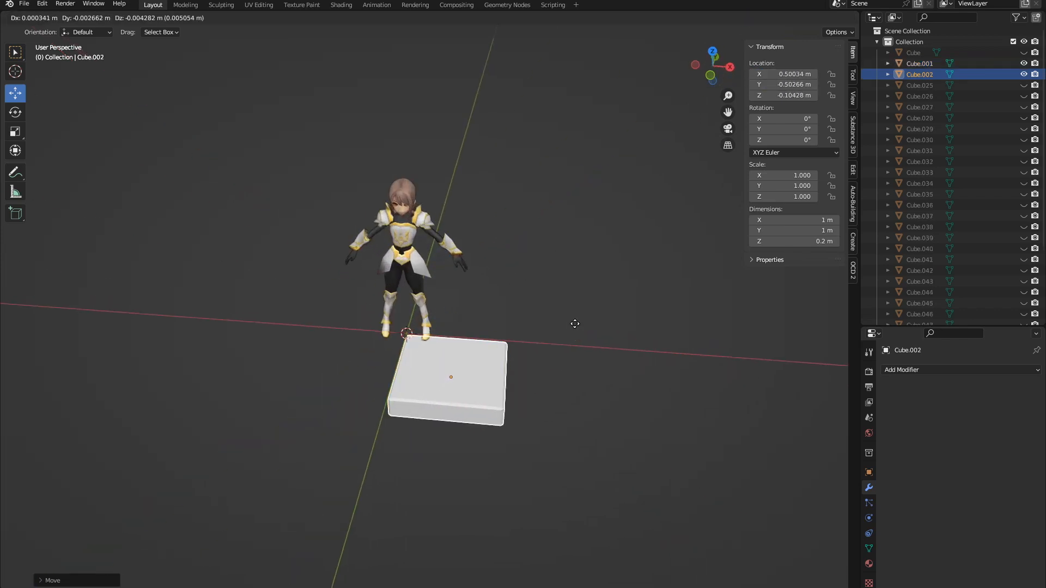
key(x)
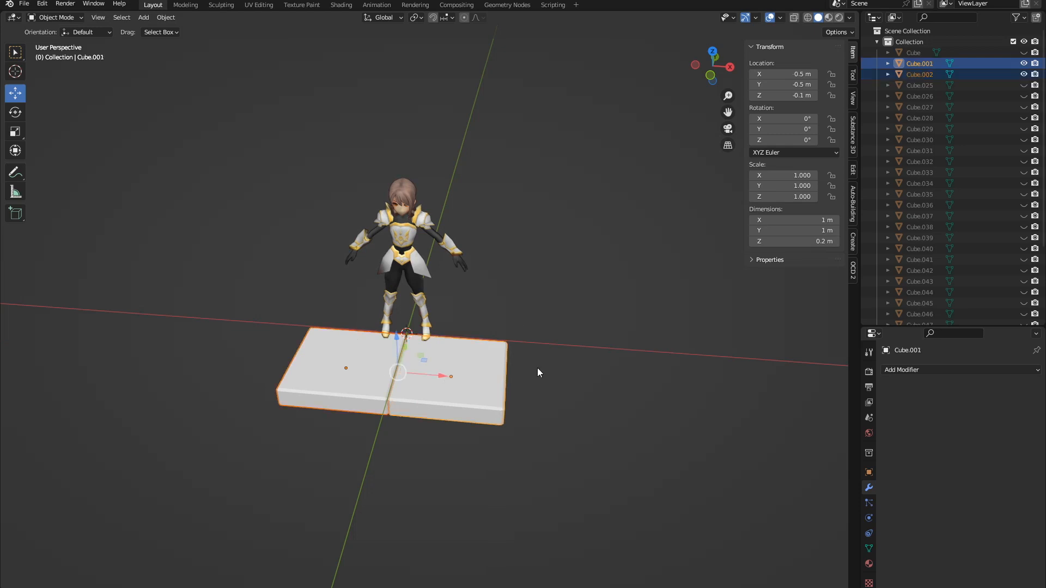
- Shift both slabs 1 m toward negative X and duplicate the pair along Y to form a 2×2 block
scroll(447, 385, down, 1)
ctrl+drag(447, 363, 406, 355)
middle_drag(413, 350, 432, 387)
key(shift+d)
key(y)
ctrl+click(420, 413)
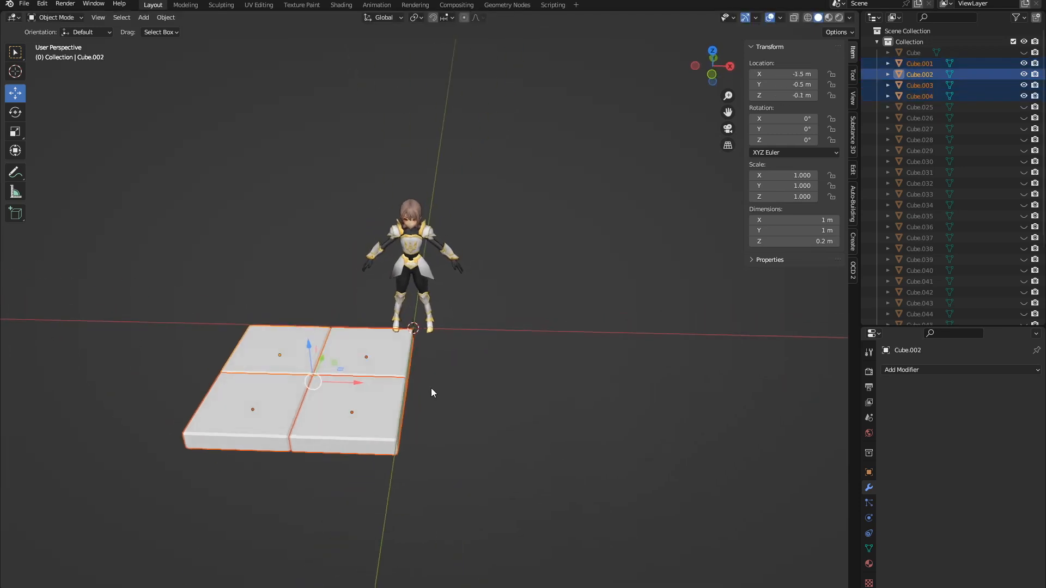
- Duplicate the four slabs along X beside the originals and add the original four to the selection
key(shift+d)
key(x)
click(368, 391)
shift+click(368, 392)
shift+click(294, 359)
shift+click(286, 397)
- Duplicate the eight slabs 2 m along Y to complete a 4×4 floor, then clear the selection
scroll(305, 397, down, 2)
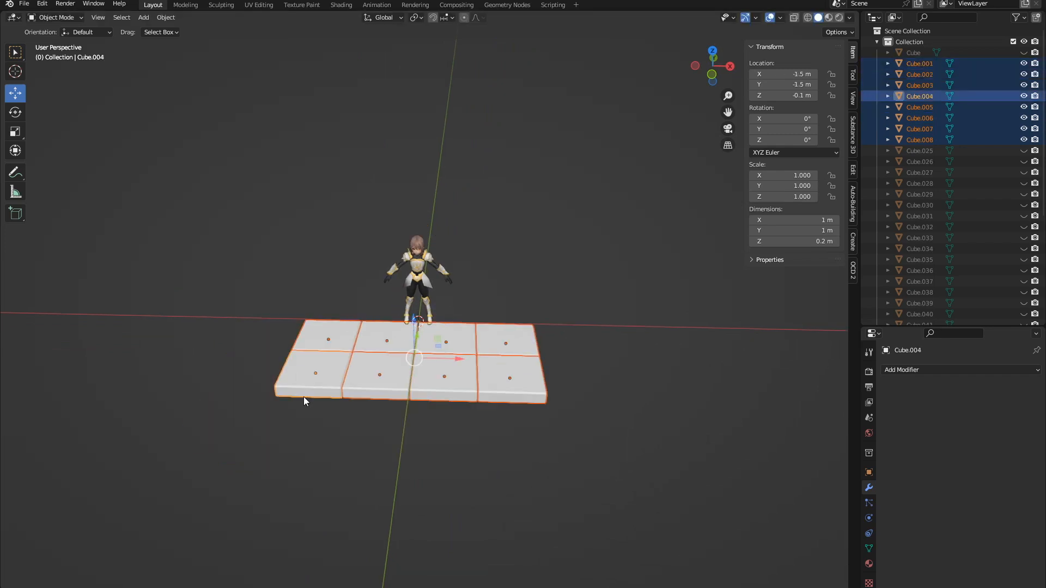
middle_drag(305, 396, 482, 357)
scroll(483, 358, up, 3)
key(shift+d)
text(y2)
click(370, 274)
key(alt+a)
scroll(523, 291, down, 2)
- Duplicate the corner floor slab at positive X, negative Y and raise the copy along Z
middle_drag(531, 292, 601, 406)
scroll(488, 293, up, 4)
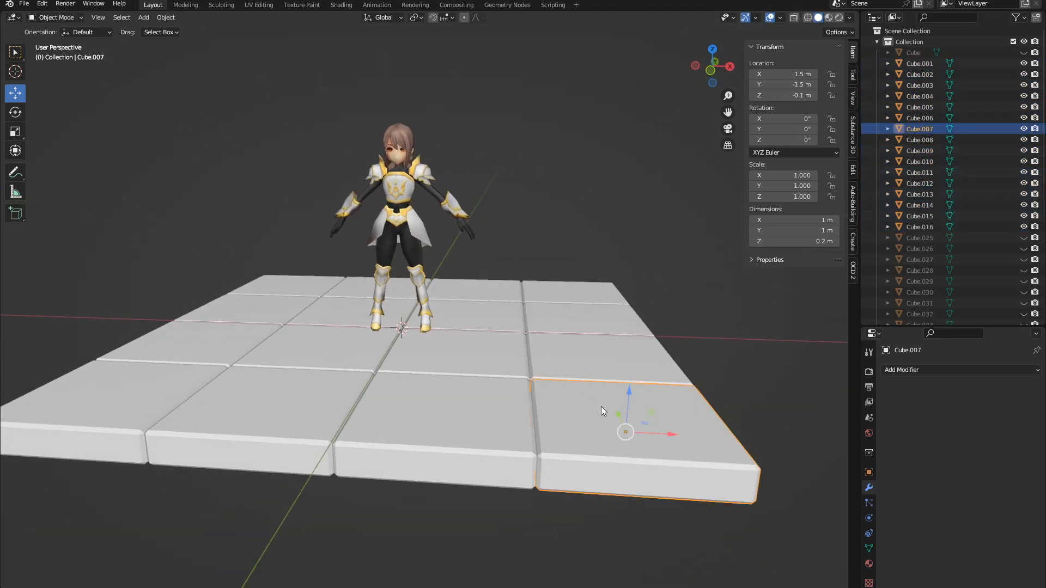
scroll(544, 370, up, 2)
click(525, 351)
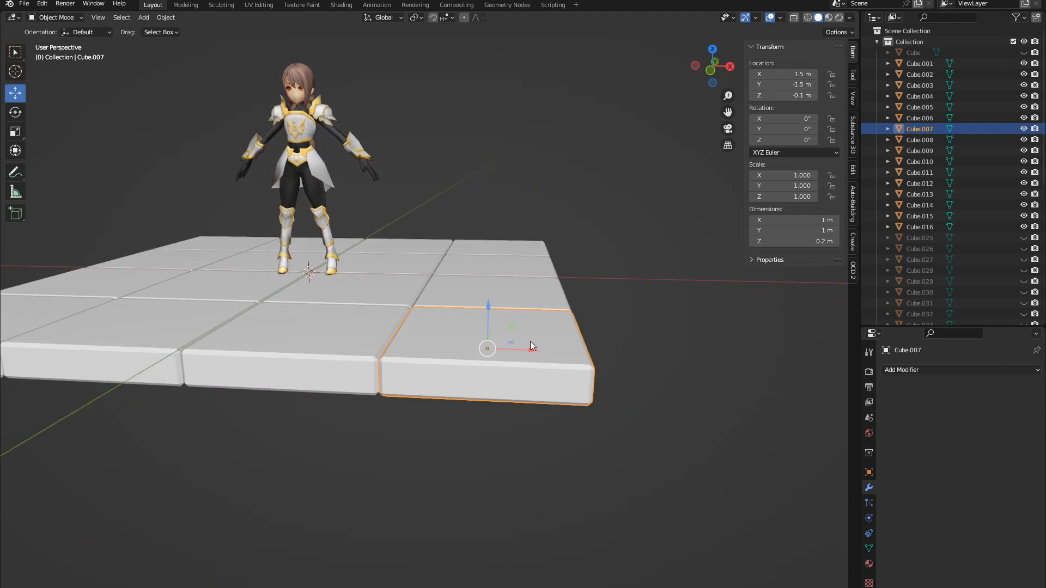
key(shift+d)
key(z)
click(539, 296)
- Rotate the slab copy 90° so it stands upright and raise it clear of the floor
middle_drag(539, 296, 654, 376)
text(90)
key(Return)
drag(511, 303, 512, 246)
middle_drag(523, 283, 502, 293)
scroll(491, 259, up, 3)
- Set the upright block's origin to one of its bottom corner vertices using Pvt Operator
key(Tab)
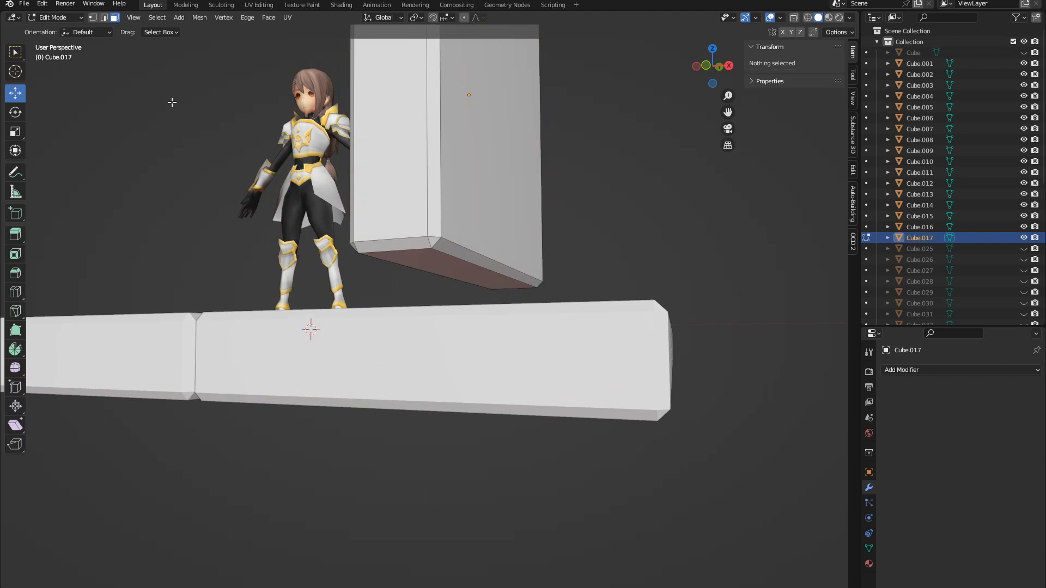
key(Tab)
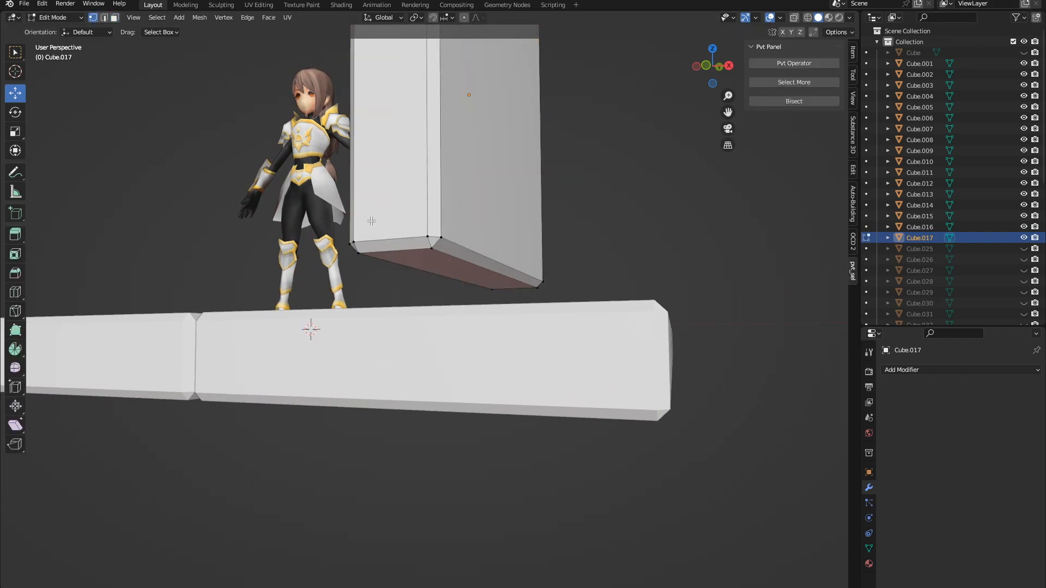
click(806, 64)
- Snap the upright block onto the floor's outer corner using vertex snapping, then turn snapping off
click(442, 20)
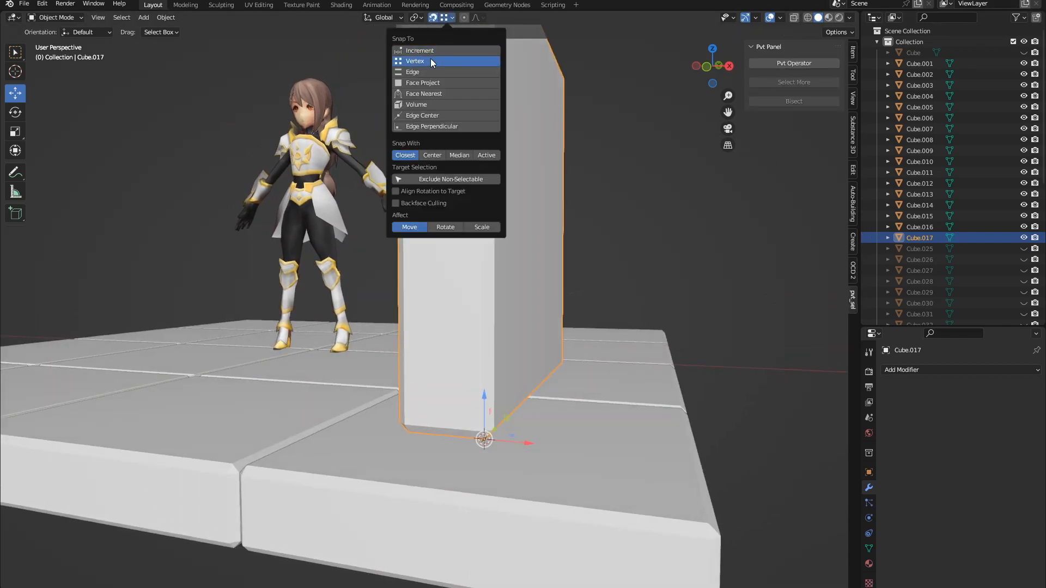
click(430, 60)
middle_drag(469, 322, 396, 292)
key(g)
click(586, 357)
mouse_move(586, 357)
middle_down()
mouse_move(635, 321)
mouse_move(586, 361)
middle_up()
scroll(586, 361, up, 4)
click(450, 18)
key(g)
click(602, 394)
scroll(602, 394, down, 4)
click(434, 18)
- Lower the upright block's top face by 0.6 m along Z in Edit Mode
scroll(523, 196, down, 3)
middle_drag(566, 197, 523, 275)
key(Tab)
key(g)
key(z)
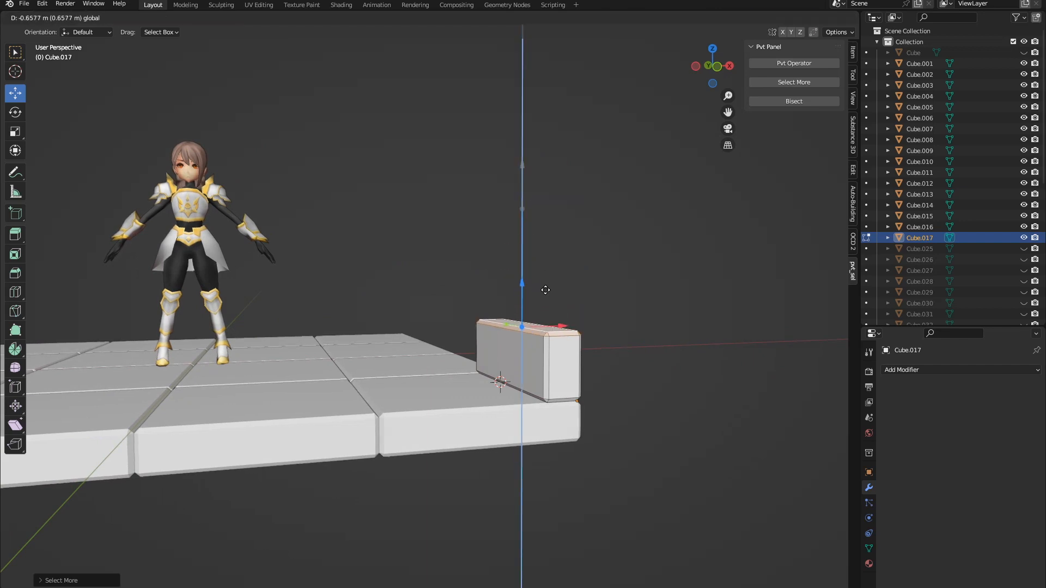
text(-0.6)
key(Return)
- Move the block's inner long face along X in Edit Mode to adjust the wall thickness
scroll(534, 338, down, 3)
middle_drag(534, 338, 584, 340)
key(Tab)
key(ctrl+KP_Add)
scroll(506, 338, up, 1)
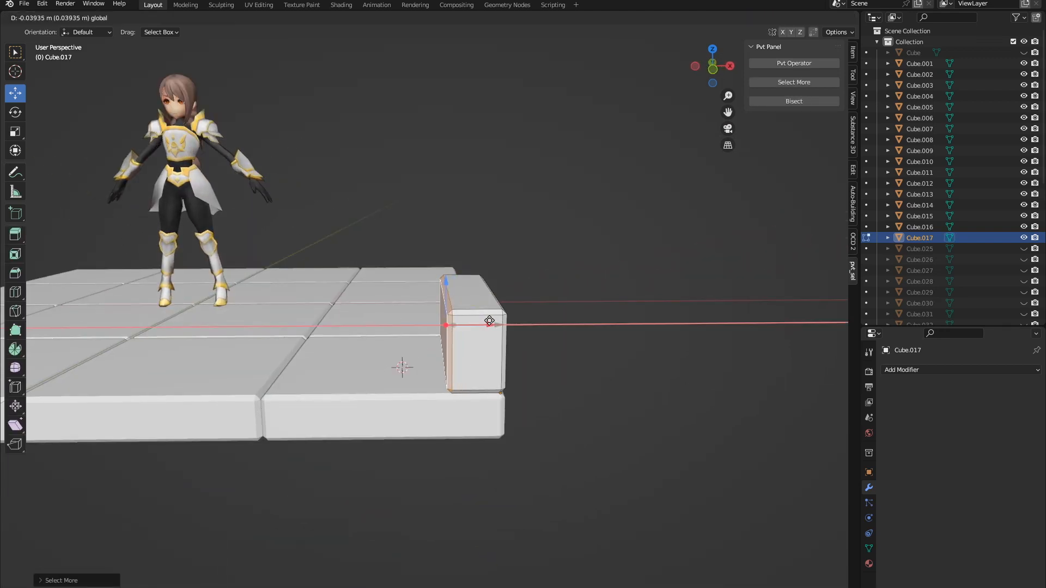
shift+middle_drag(490, 322, 516, 342)
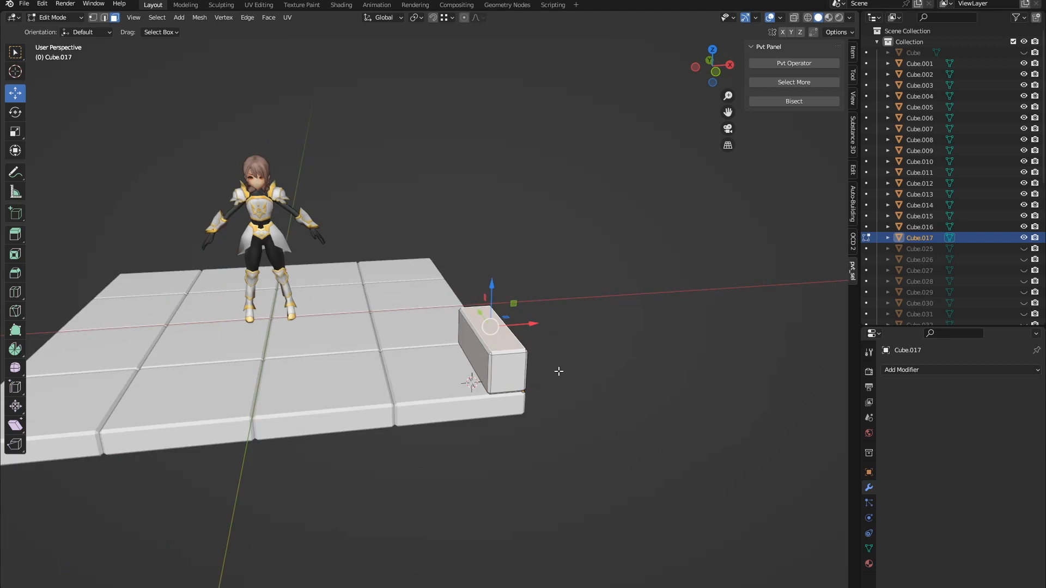
key(Tab)
scroll(556, 373, up, 1)
middle_drag(556, 374, 547, 381)
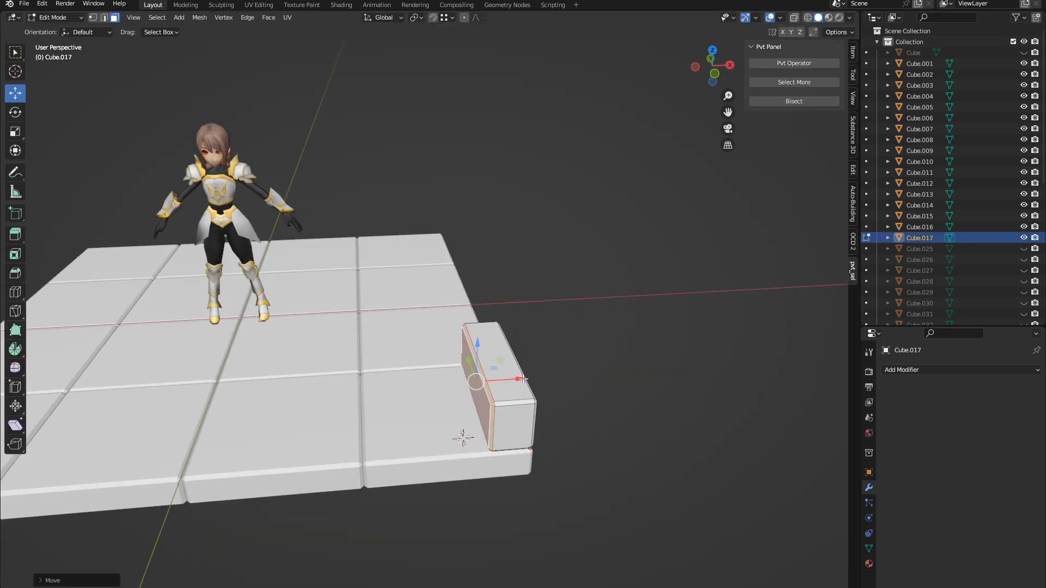
- Raise the wall block's top face about 0.02 m along Z and return to Object Mode
middle_drag(478, 357, 599, 234)
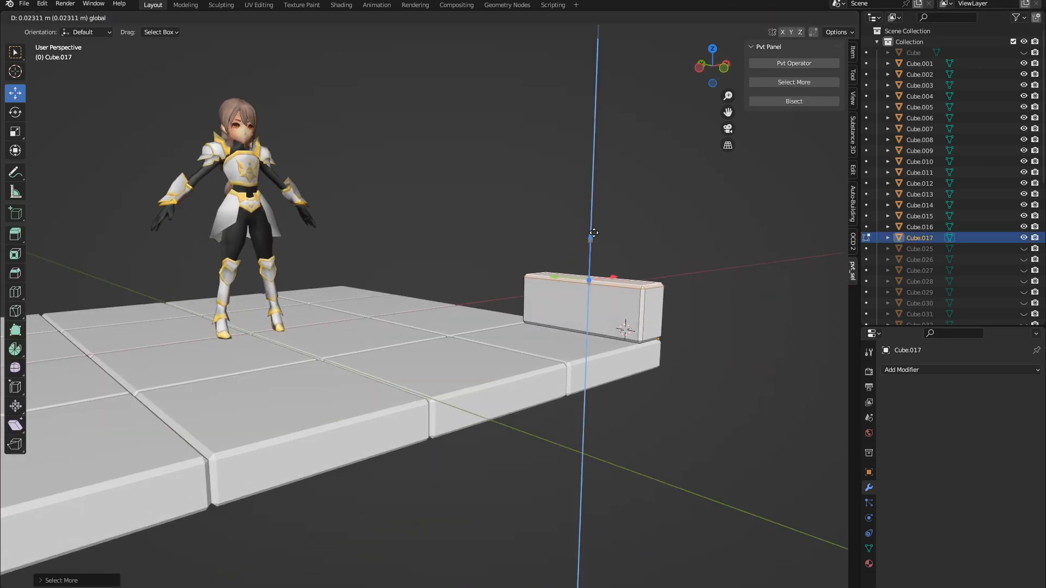
click(594, 233)
key(Tab)
- Duplicate the wall block 1 m along Y, then duplicate the pair 2 m along Y to make a row of four
key(shift+d)
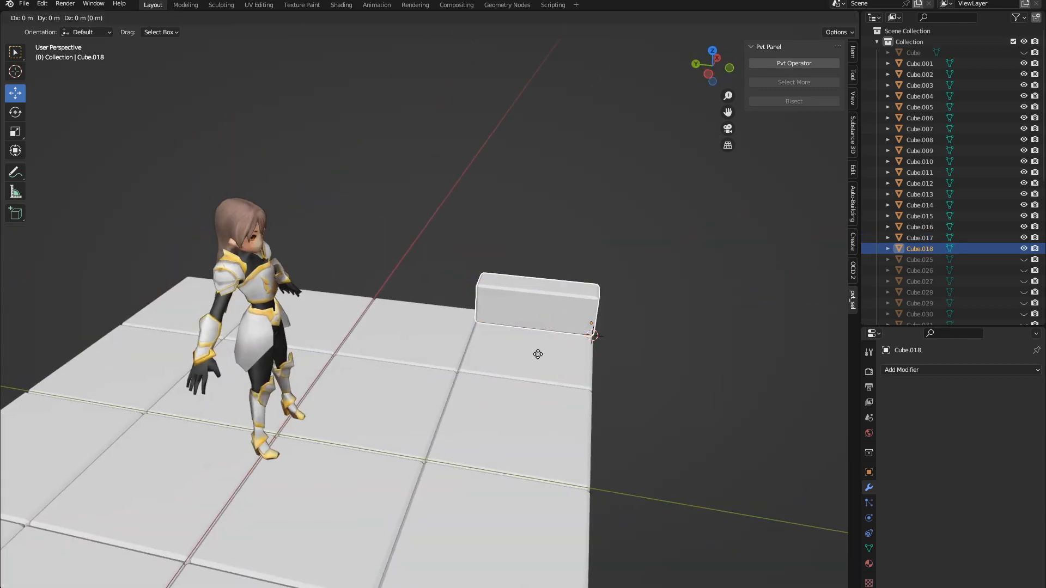
text(1)
click(500, 331)
shift+click(545, 299)
shift+middle_drag(526, 340, 439, 382)
key(shift+d)
text(y2)
click(509, 365)
- Duplicate one block of the wall row and set the copy on top of the row with snapping
shift+click(466, 316)
scroll(452, 348, up, 2)
click(447, 349)
key(shift+d)
click(497, 101)
click(434, 18)
middle_drag(569, 256, 539, 261)
drag(554, 258, 556, 386)
middle_drag(550, 389, 606, 398)
- Turn snapping off and offset the upper wall block 0.5 m along the row
click(433, 18)
text(.5)
drag(590, 308, 587, 309)
- Duplicate the upper wall block twice along Y in 1 m increments to form a second row of three
scroll(544, 344, down, 3)
key(shift+d)
text(y)
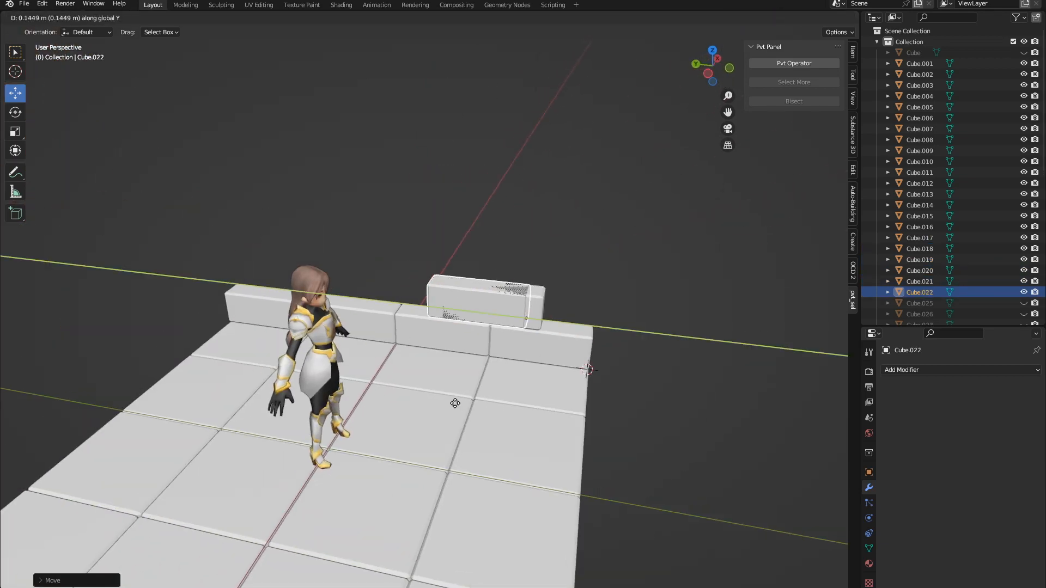
text(1)
click(443, 404)
middle_drag(408, 404, 455, 410)
middle_drag(508, 384, 486, 312)
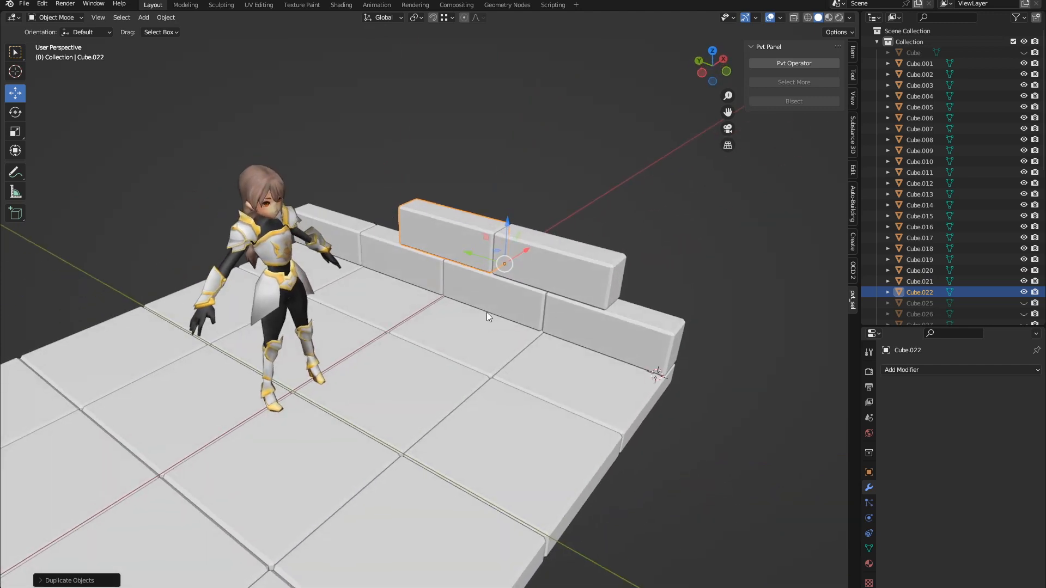
key(shift+d)
text(y1)
click(465, 305)
click(561, 187)
- Assign Material.001 to the corner floor slab beside the wall and switch to material preview shading
scroll(561, 187, down, 3)
middle_drag(556, 233, 572, 200)
scroll(538, 234, up, 2)
click(580, 358)
click(889, 416)
click(912, 455)
click(827, 20)
middle_drag(727, 313, 696, 325)
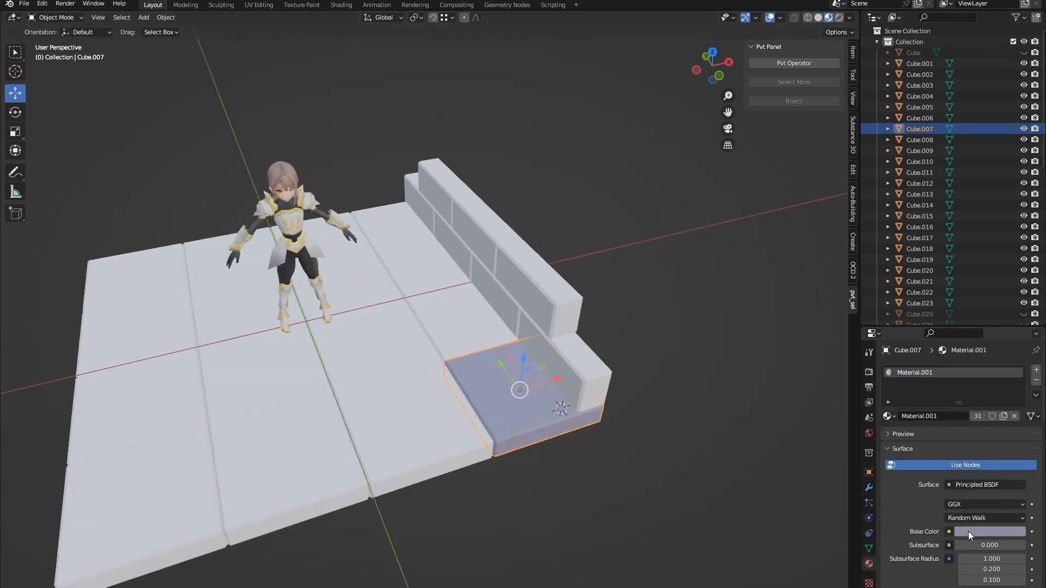
- Change Material.001's base color to a grey-blue with a hue of 0.588
click(969, 535)
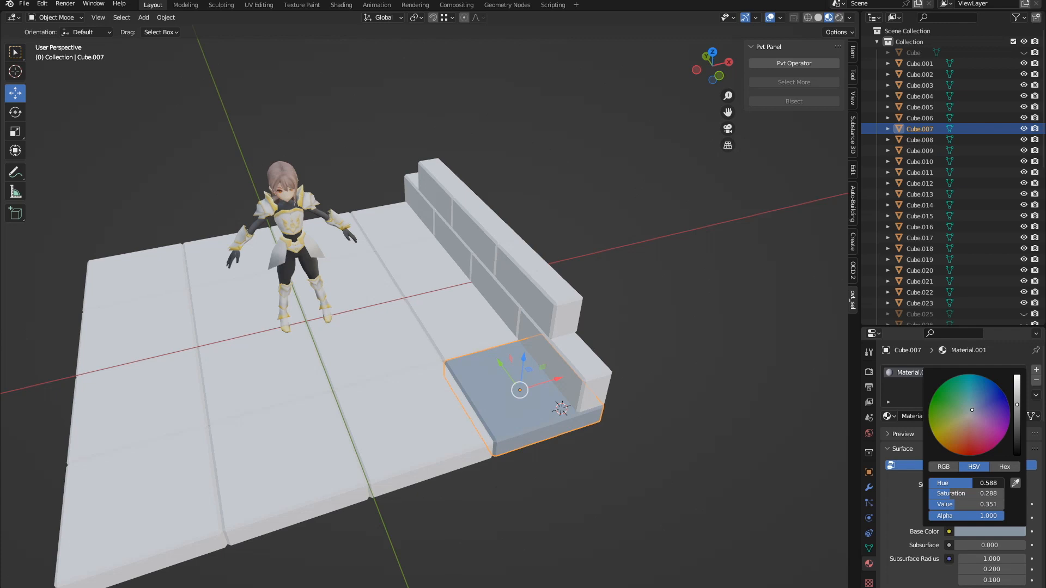
click(717, 334)
scroll(675, 319, down, 1)
scroll(623, 299, up, 1)
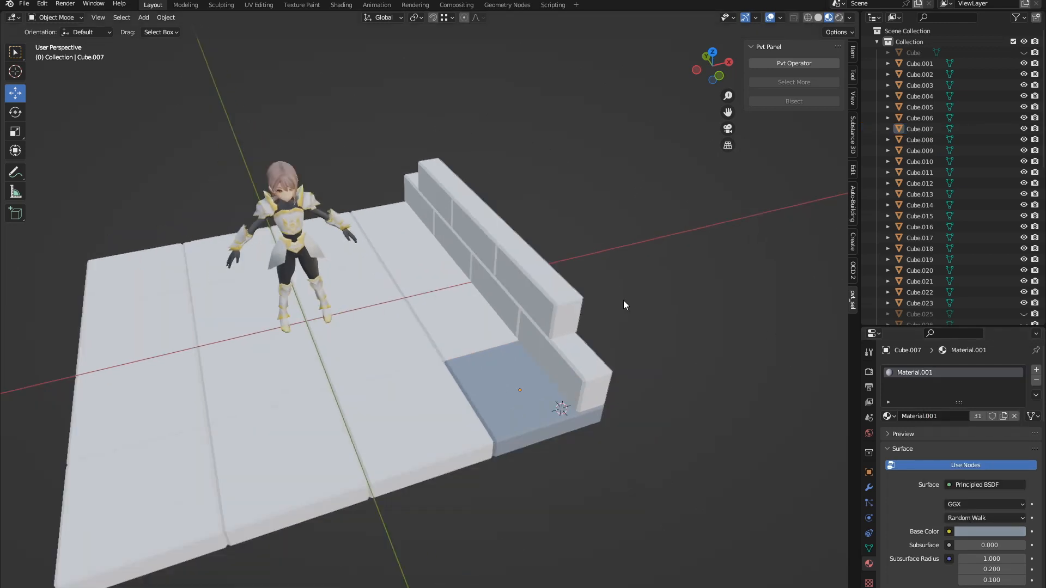
- Assign Material.001 to the other three floor slabs in the column along the wall
shift+middle_drag(623, 300, 691, 265)
click(526, 290)
click(892, 418)
click(915, 453)
click(503, 244)
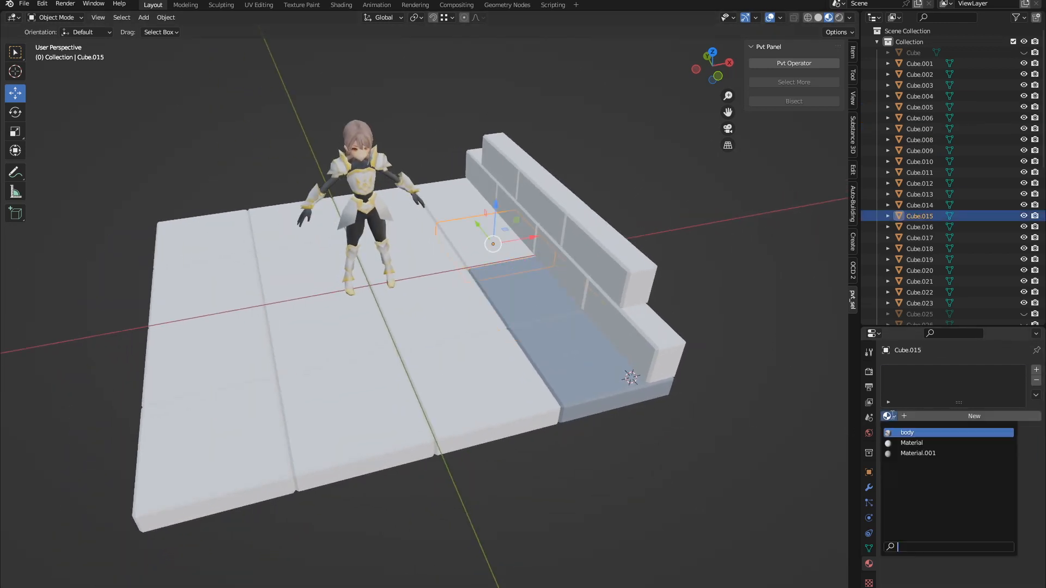
click(888, 417)
click(915, 453)
click(466, 203)
click(888, 419)
click(915, 453)
- Assign Material.001 to the remaining uncoloured floor slabs
click(419, 226)
middle_drag(483, 271, 461, 266)
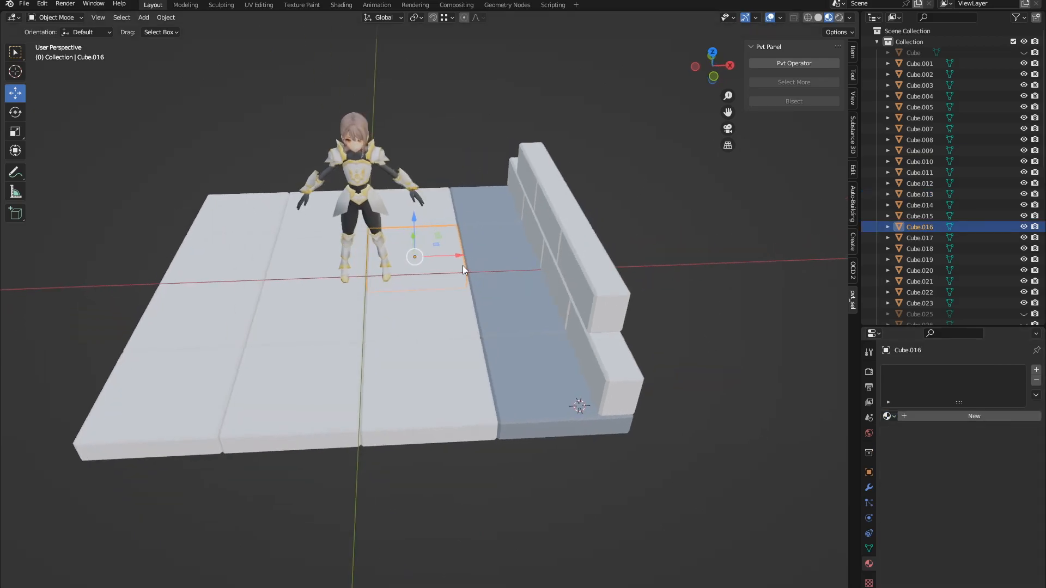
middle_drag(460, 266, 478, 272)
- Assign Material.001 to the last two uncoloured blocks in the wall's lower row
click(456, 226)
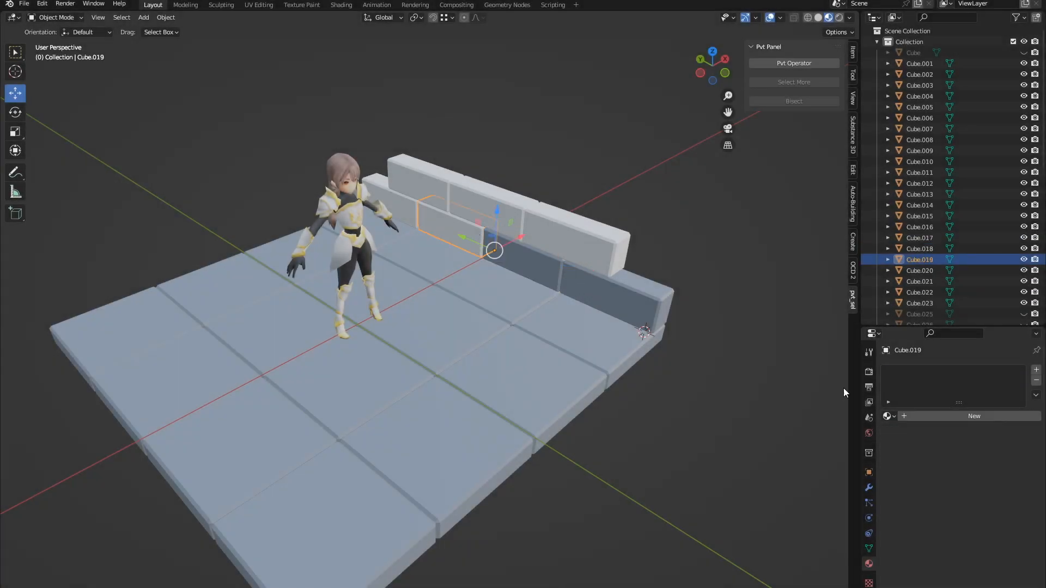
click(888, 417)
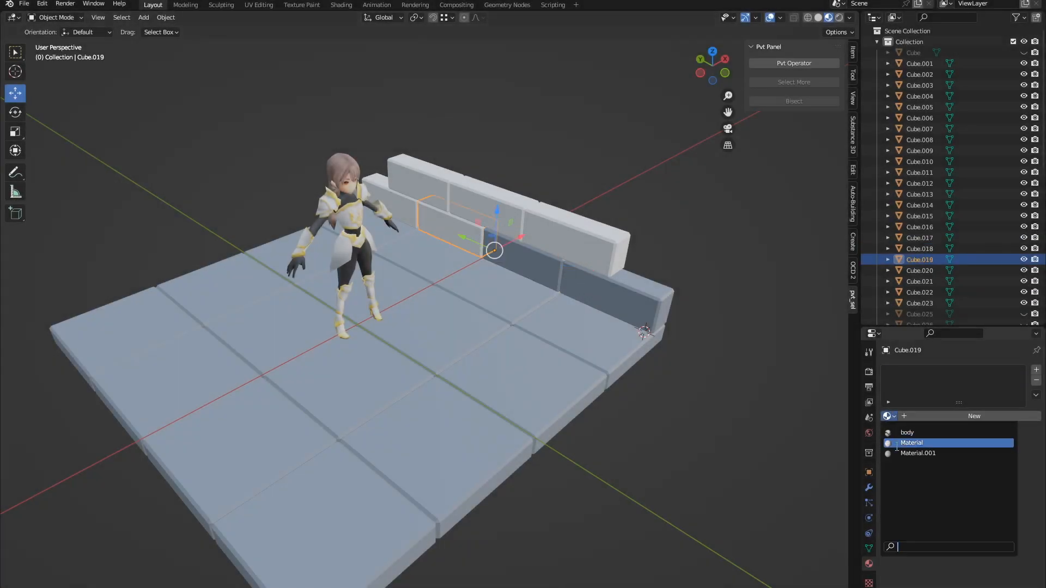
click(914, 453)
click(408, 203)
click(887, 418)
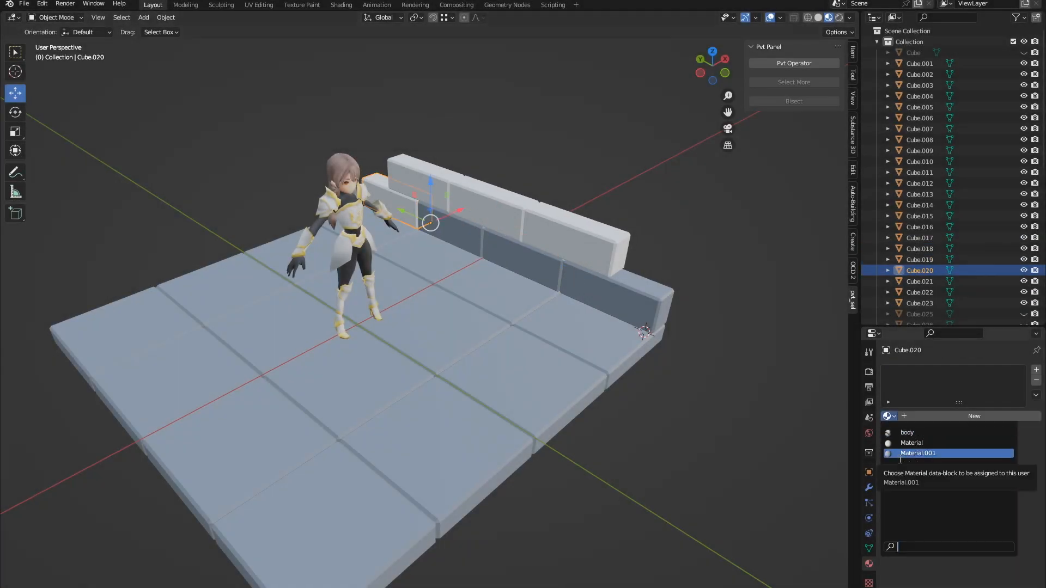
click(915, 453)
- Assign Material.001 to the three blocks in the wall's upper row
click(412, 169)
click(888, 417)
click(915, 453)
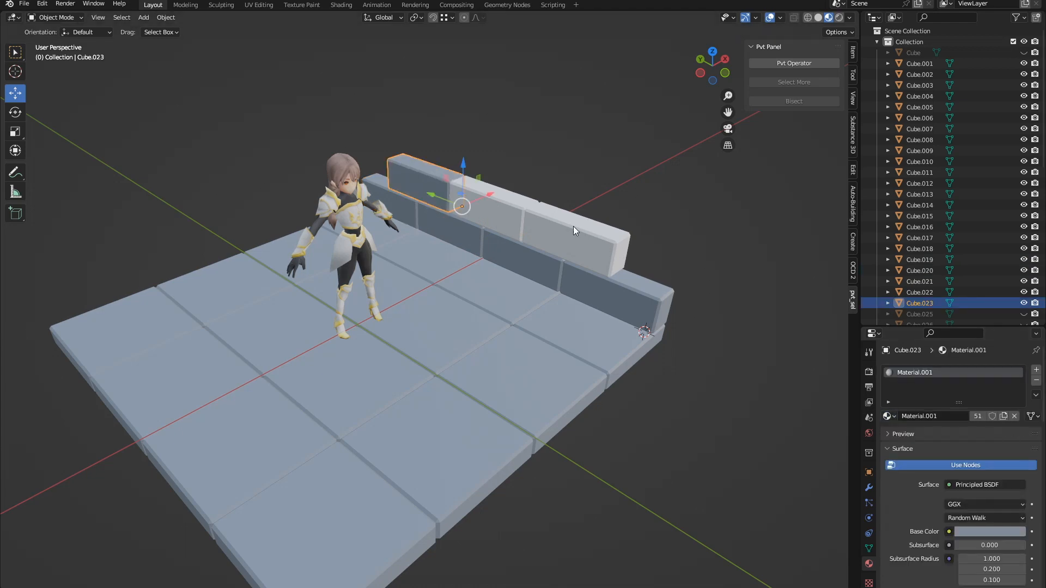
click(517, 206)
click(888, 416)
click(915, 454)
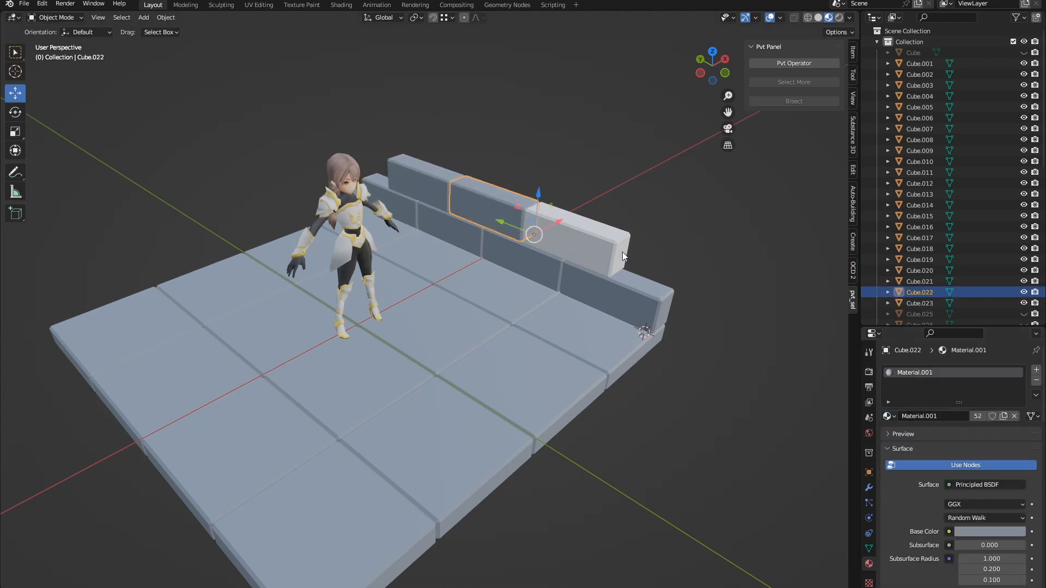
click(586, 239)
click(888, 416)
click(914, 453)
- Duplicate the end block of the lower wall row along X to the opposite edge of the floor
middle_drag(648, 349, 675, 354)
click(563, 304)
middle_drag(563, 304, 537, 286)
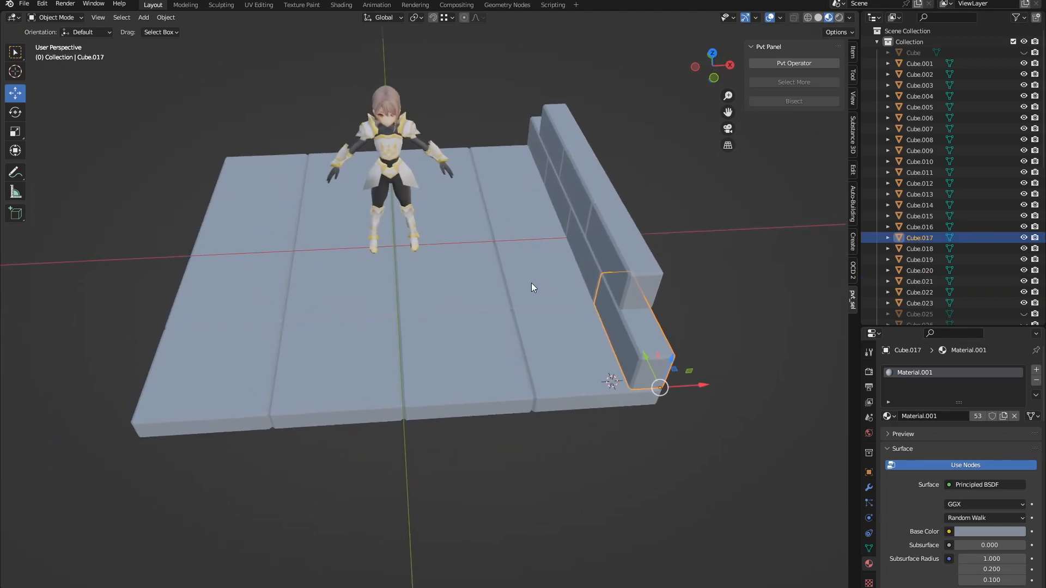
key(shift+d)
key(x)
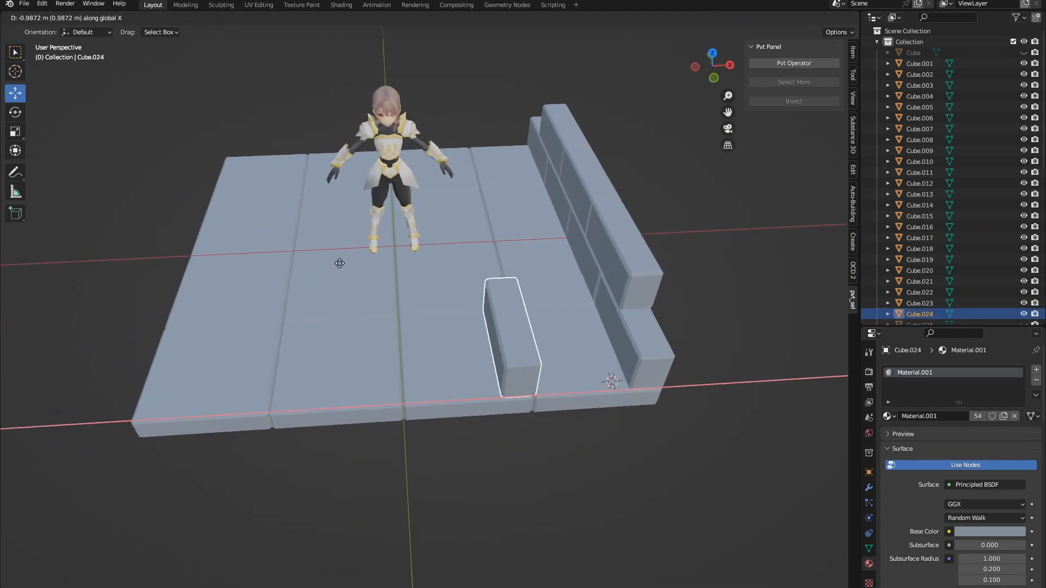
click(30, 237)
- Set the copied block's origin to its lower outer corner and snap the block onto the corner of the floor slab
middle_drag(212, 275, 299, 227)
scroll(299, 226, up, 4)
key(Tab)
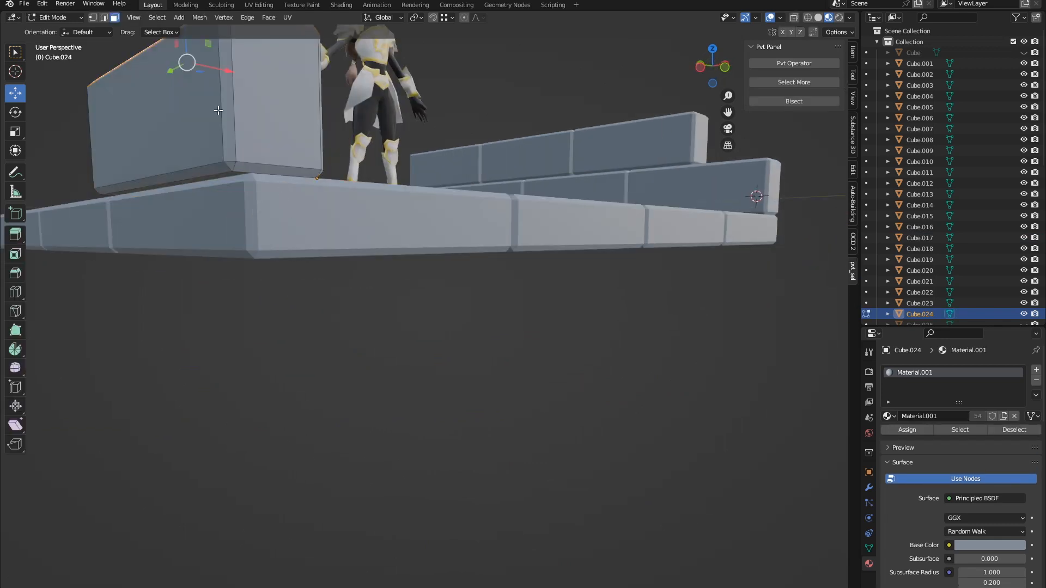
click(247, 168)
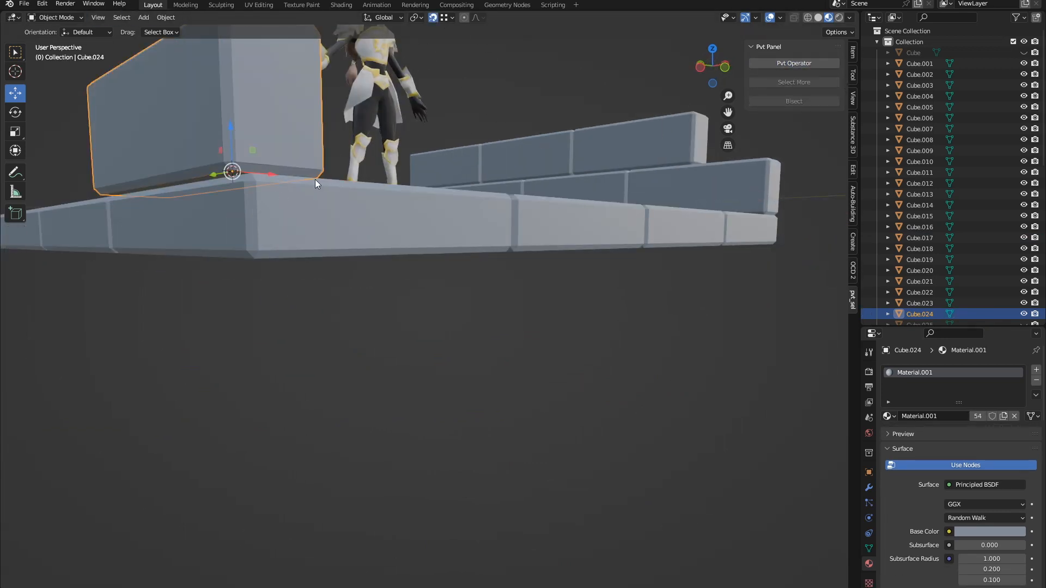
middle_drag(315, 179, 327, 234)
drag(245, 312, 275, 328)
- Duplicate the block 1 m along Y and copy the resulting pair 2 m further to complete a four-block lower row
middle_drag(276, 327, 373, 350)
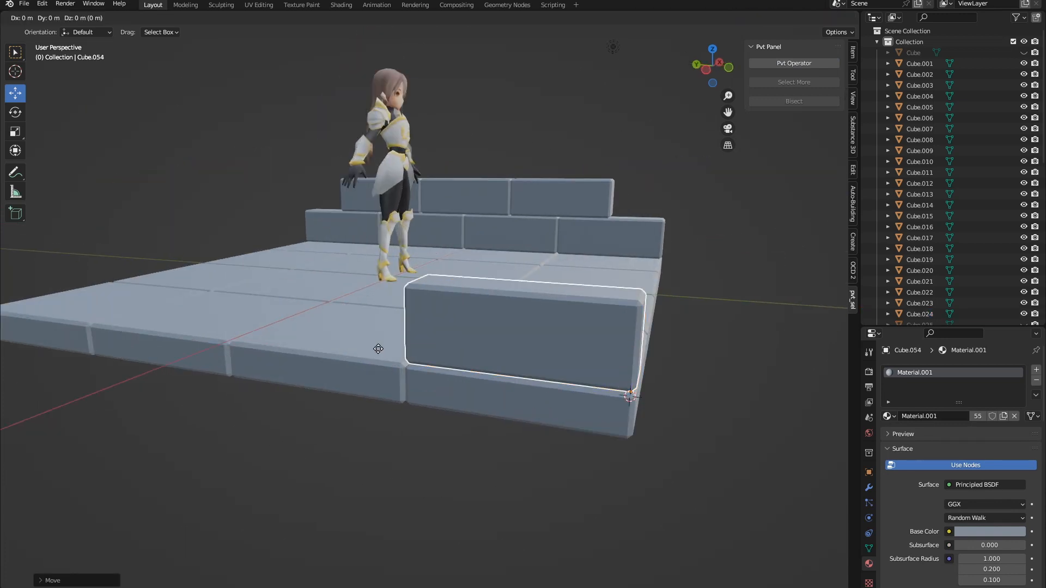
text(1)
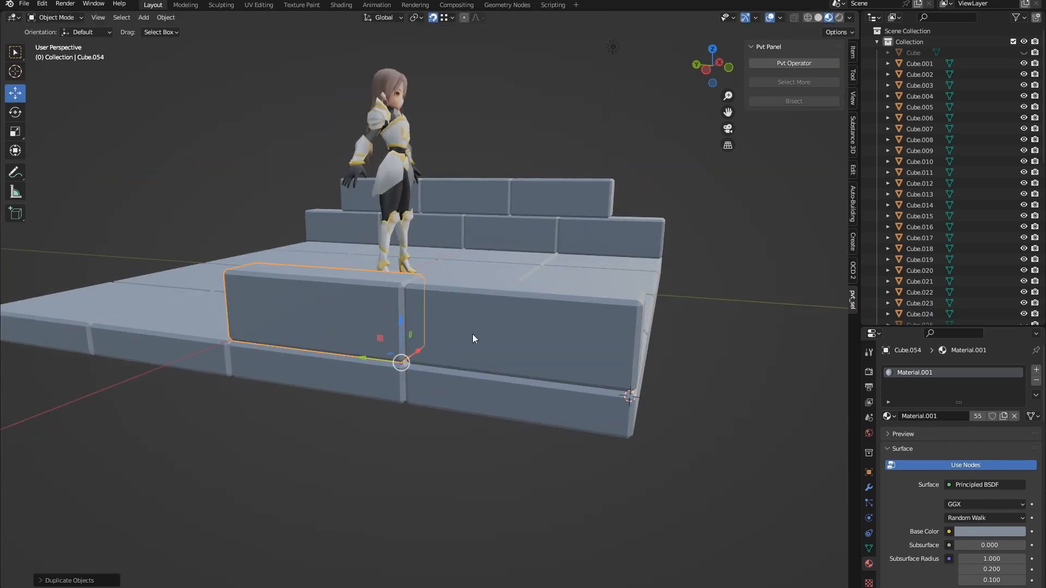
middle_drag(441, 353, 472, 388)
key(shift+d)
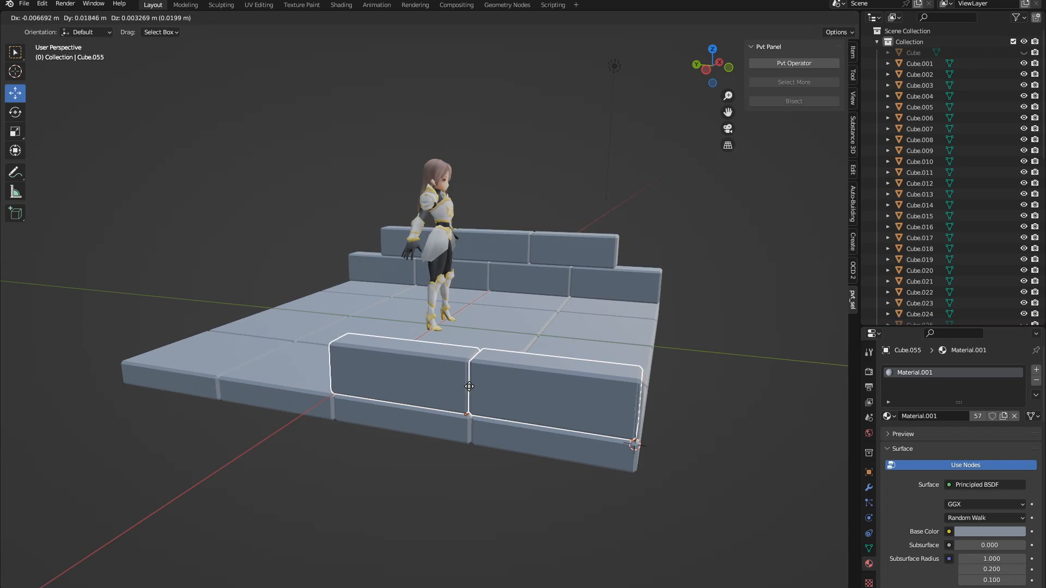
text(2)
click(434, 375)
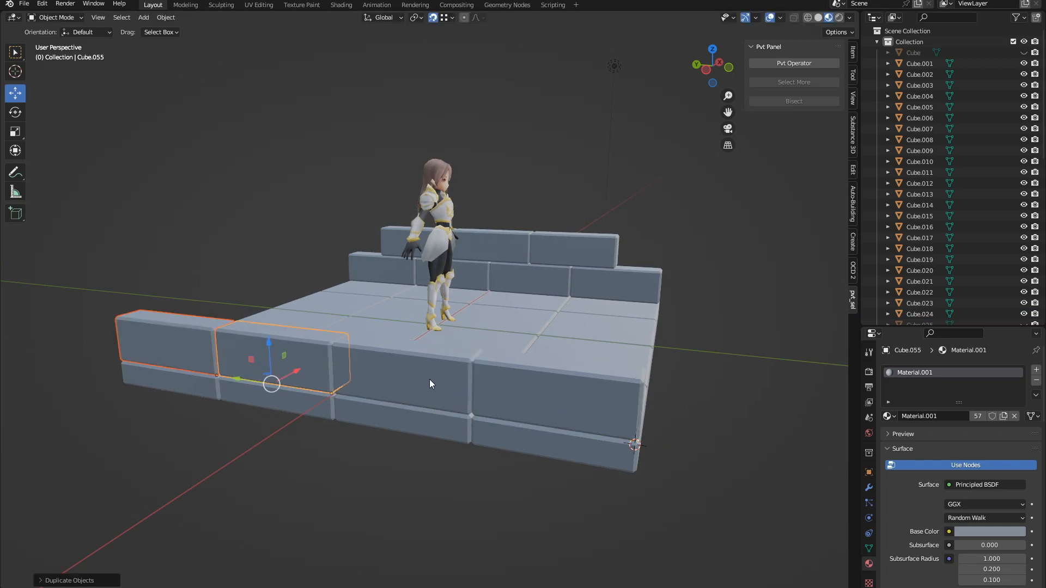
- Duplicate a lower-row block onto the top of the end block and shift it half a block length inward along Y
click(430, 381)
key(shift+d)
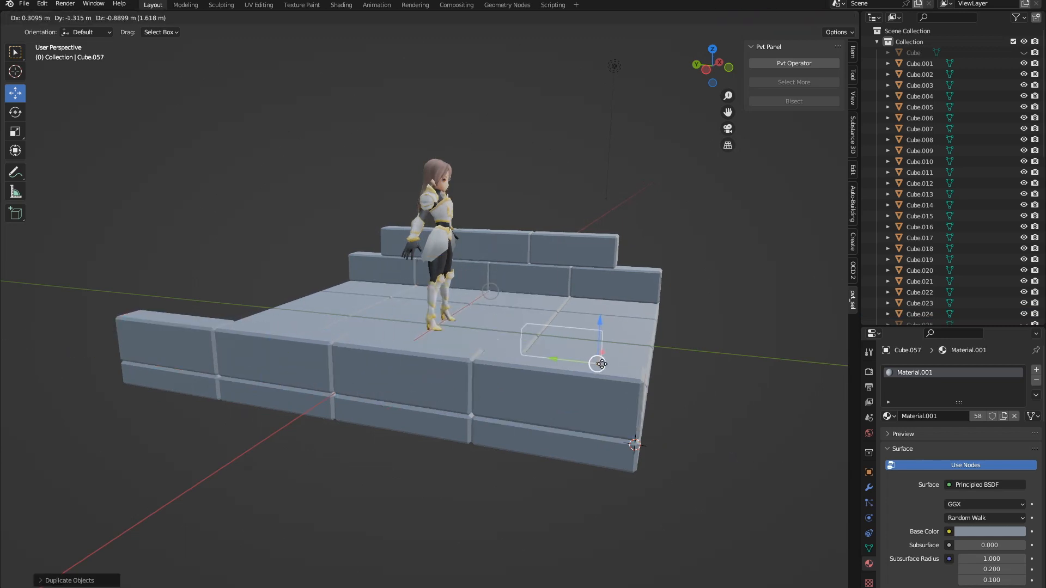
click(637, 384)
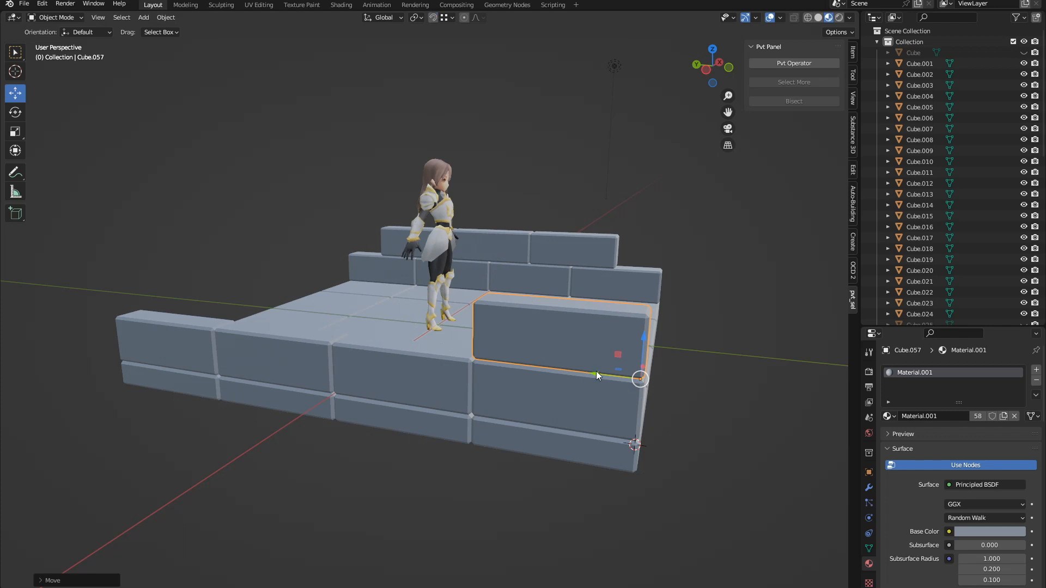
text(5)
click(576, 370)
- Duplicate the upper block along Y to form a staggered second row of three blocks
shift+middle_drag(568, 407, 594, 422)
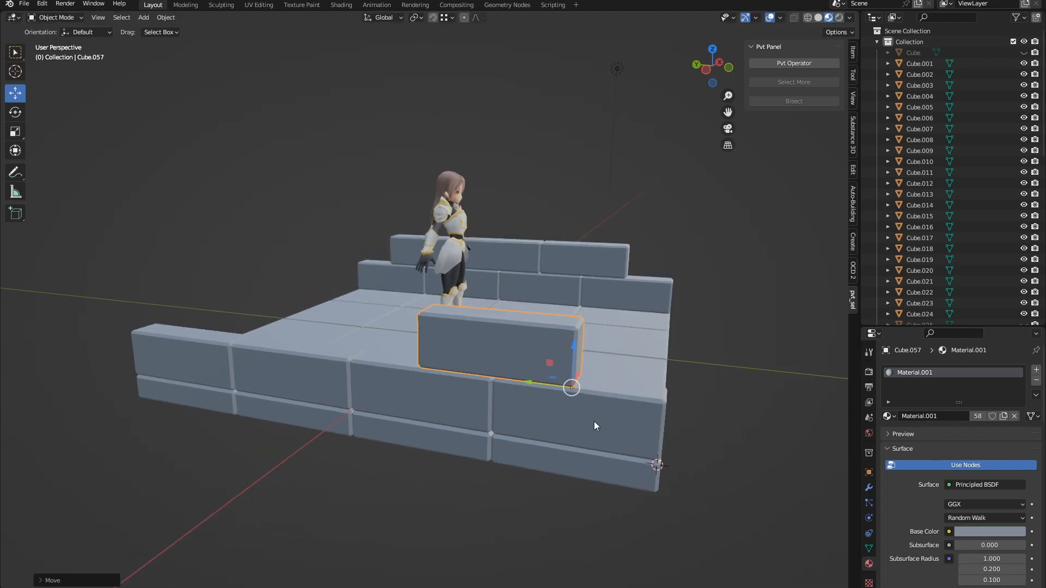
shift+middle_drag(463, 422, 522, 440)
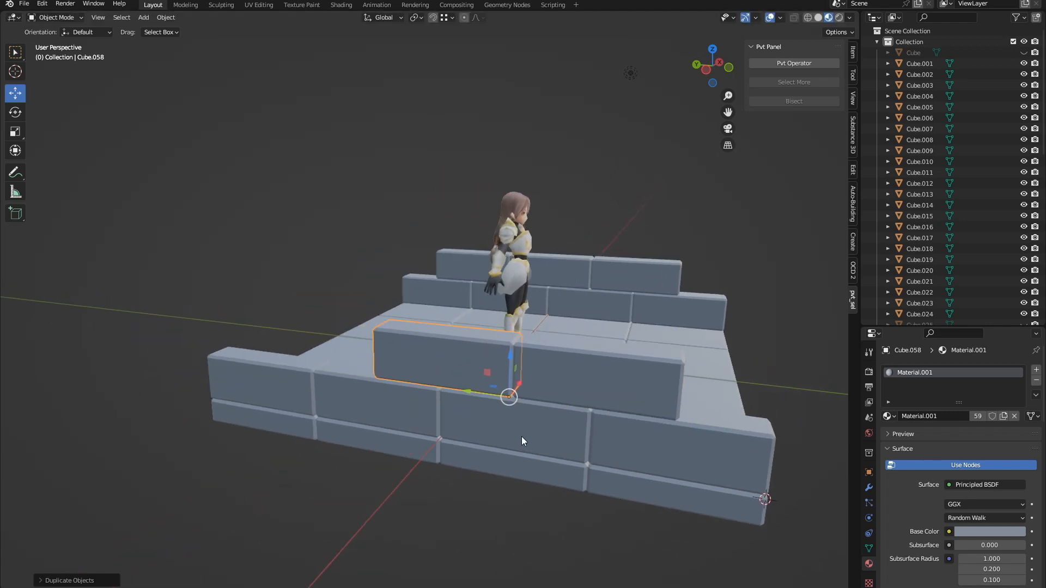
click(487, 420)
scroll(565, 463, down, 3)
- Hide the Iris_TEST character and switch the viewport to solid shading
click(564, 463)
middle_drag(564, 463, 407, 362)
scroll(542, 462, up, 2)
click(817, 18)
mouse_move(629, 298)
middle_down()
mouse_move(621, 269)
mouse_move(481, 293)
mouse_move(495, 305)
middle_up()
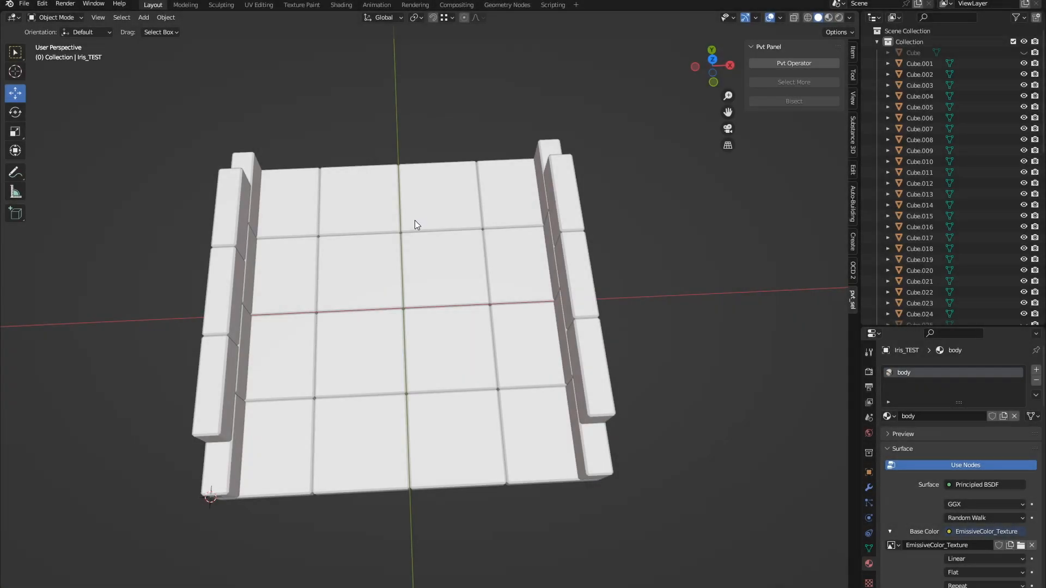
- Narrow the +Y row's slab on the -X side of the centre line to about half width by moving its outer side face along X
scroll(413, 220, up, 2)
click(352, 184)
scroll(351, 184, up, 2)
shift+middle_drag(351, 185, 367, 297)
key(Tab)
click(115, 18)
middle_drag(288, 310, 332, 330)
scroll(310, 365, up, 2)
click(280, 392)
middle_drag(309, 364, 329, 250)
key(g)
key(x)
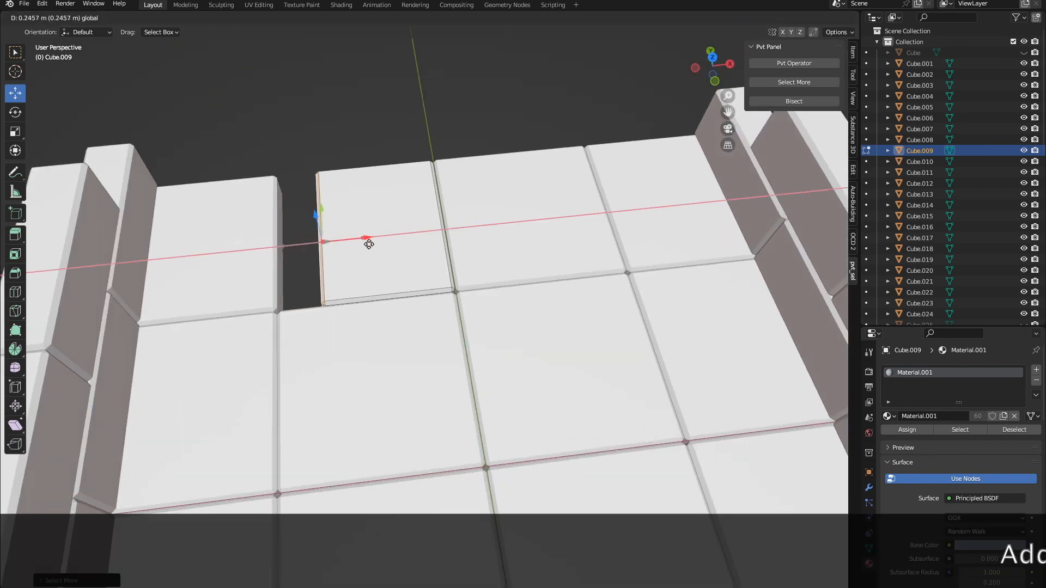
click(398, 248)
middle_drag(397, 247, 384, 228)
- Extend the inner side face of the neighbouring -X corner slab along X to close the gap
click(288, 230)
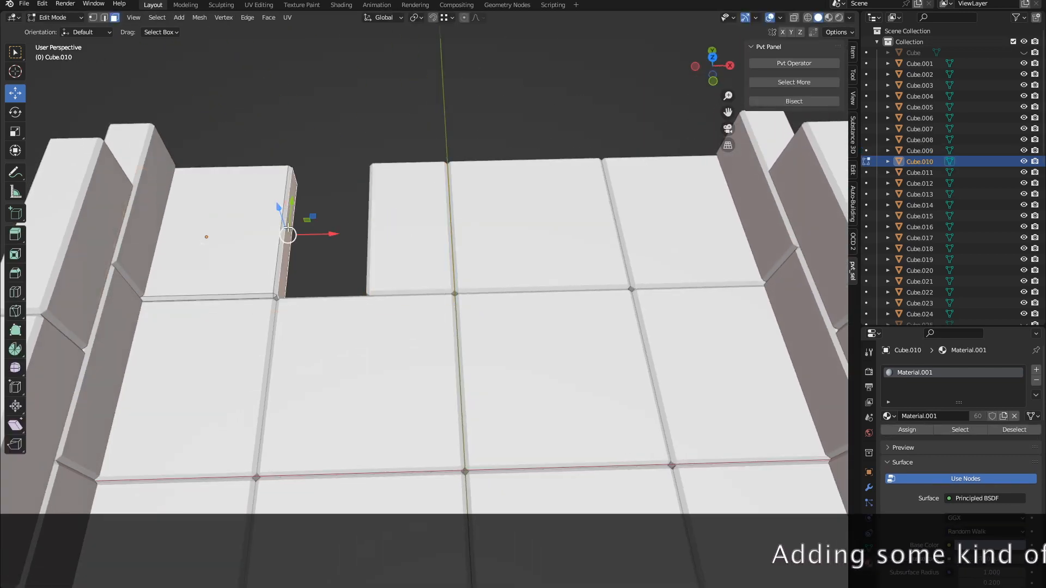
key(g)
key(x)
click(401, 239)
scroll(403, 245, down, 5)
scroll(432, 305, up, 2)
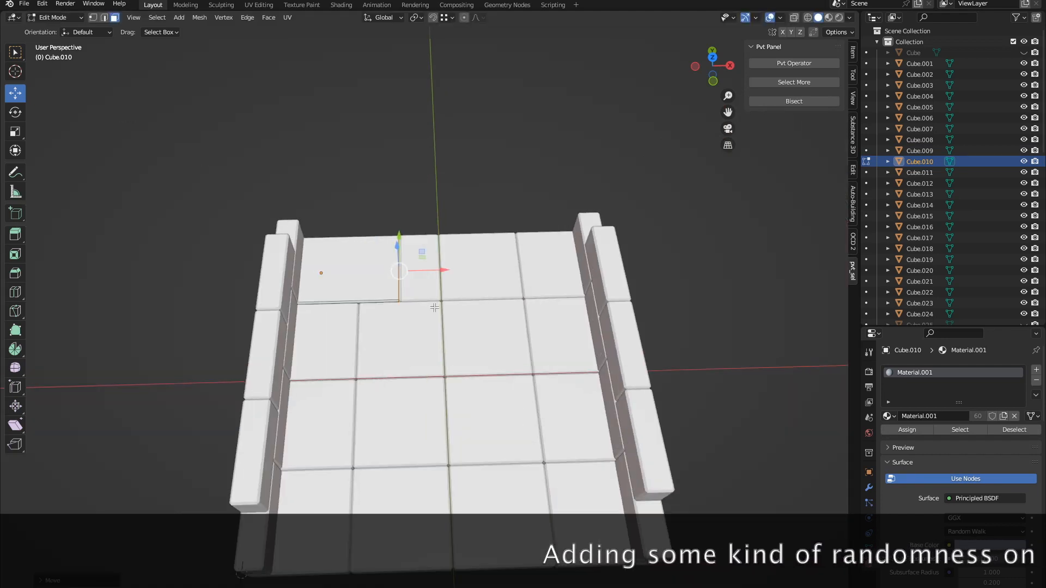
- Shorten the second-row slab on the +X side of the centre line by moving its front face along Y
key(Tab)
click(518, 344)
key(Tab)
scroll(492, 441, up, 3)
drag(534, 397, 529, 328)
middle_drag(539, 380, 527, 402)
scroll(527, 401, down, 3)
- Extend the back face of the third-row slab along Y to meet the shortened slab
key(Tab)
click(522, 454)
key(Tab)
click(521, 429)
drag(506, 418, 506, 366)
middle_drag(437, 403, 428, 383)
- Narrow the second-row slab beside the -X wall by moving its inner side face along X
key(Tab)
click(299, 348)
key(Tab)
scroll(299, 347, up, 3)
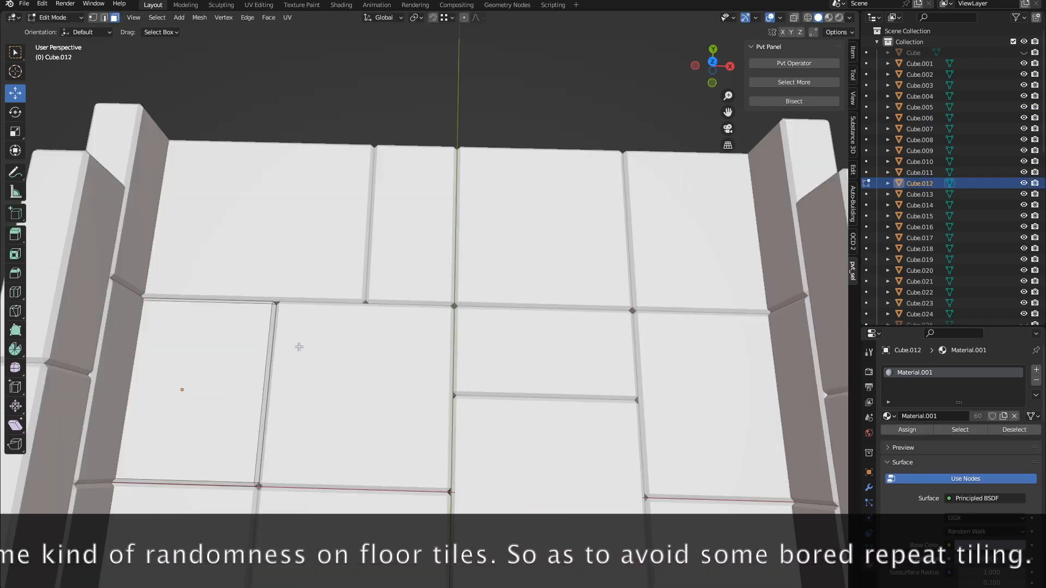
click(235, 399)
scroll(263, 401, down, 2)
drag(336, 378, 254, 377)
- Extend the adjacent second-row slab along X to fill the space beside the narrowed slab
key(Tab)
middle_drag(283, 403, 369, 419)
click(390, 390)
key(Tab)
click(376, 402)
scroll(369, 418, down, 2)
drag(416, 388, 370, 397)
scroll(403, 389, down, 1)
- Narrow the -Y row's slab on the +X side of the centre line by moving its outer side face 0.5 m along X
middle_drag(411, 391, 490, 349)
scroll(397, 410, down, 2)
key(Tab)
click(507, 343)
middle_drag(583, 319, 474, 303)
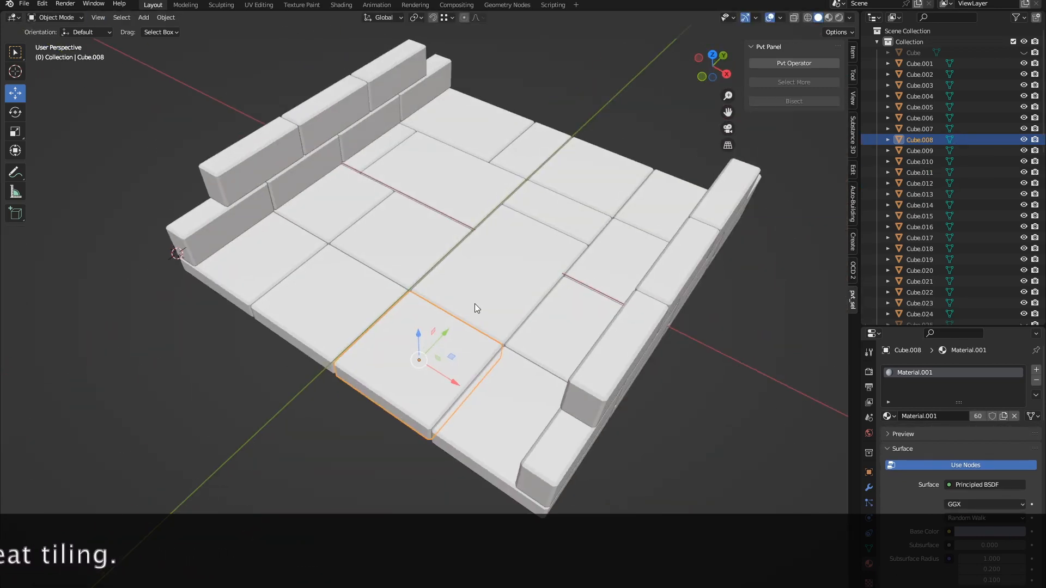
scroll(474, 303, up, 3)
key(Tab)
click(527, 398)
drag(531, 463, 519, 450)
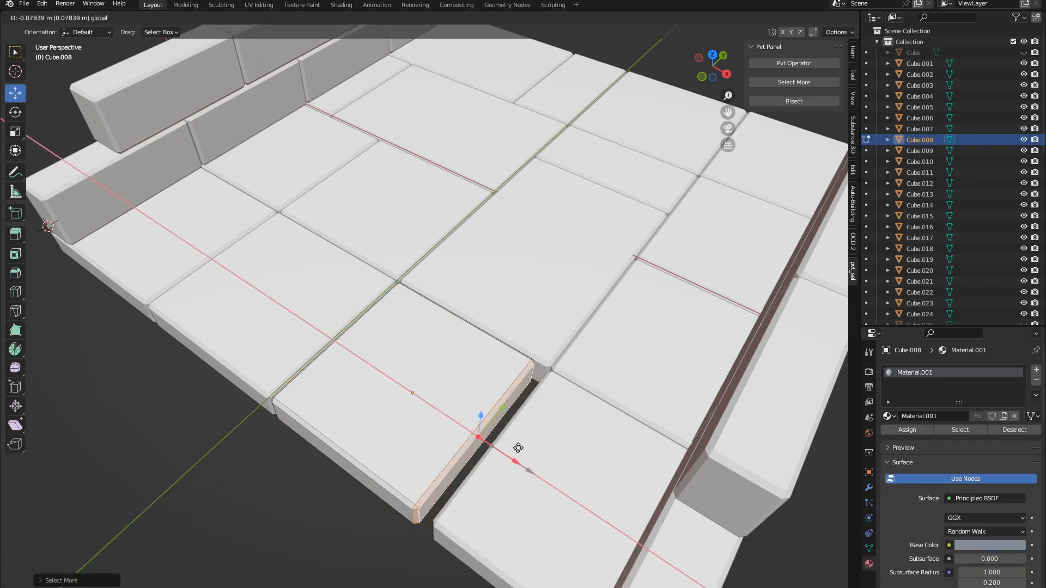
text(.5)
key(Return)
middle_drag(468, 444, 537, 427)
- Extend the neighbouring corner slab by moving its inner side face -0.5 m along X
key(Tab)
click(667, 346)
key(Tab)
click(654, 361)
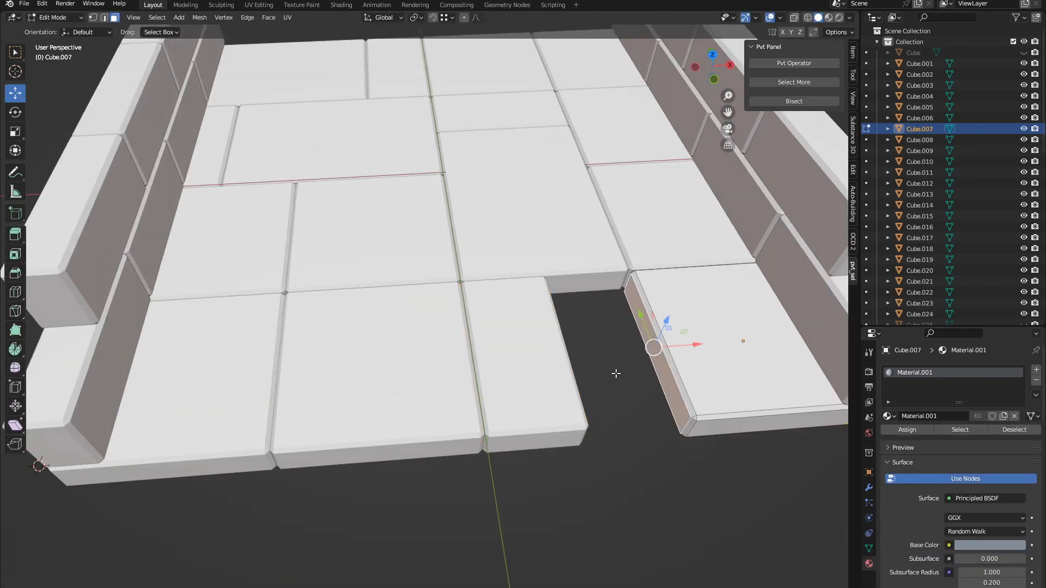
drag(699, 344, 660, 343)
text(-.5)
key(Return)
scroll(656, 327, down, 4)
- Finish editing the corner slab, deselect it and switch the viewport to material preview shading
key(Tab)
click(734, 326)
middle_drag(733, 326, 722, 386)
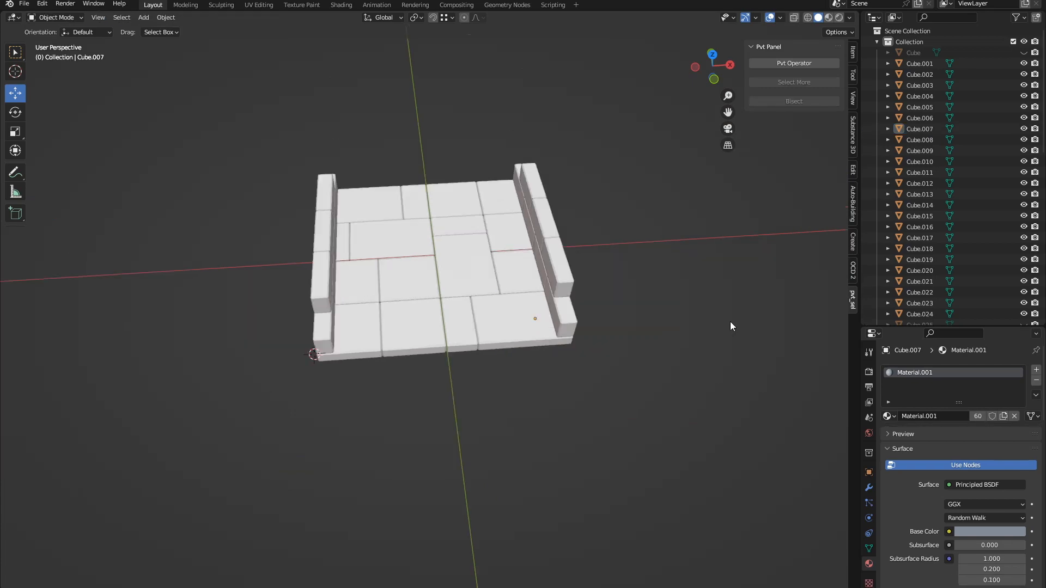
click(829, 18)
scroll(676, 322, up, 1)
middle_drag(653, 326, 708, 280)
scroll(654, 275, down, 1)
mouse_move(479, 275)
middle_down()
mouse_move(552, 306)
mouse_move(547, 270)
middle_up()
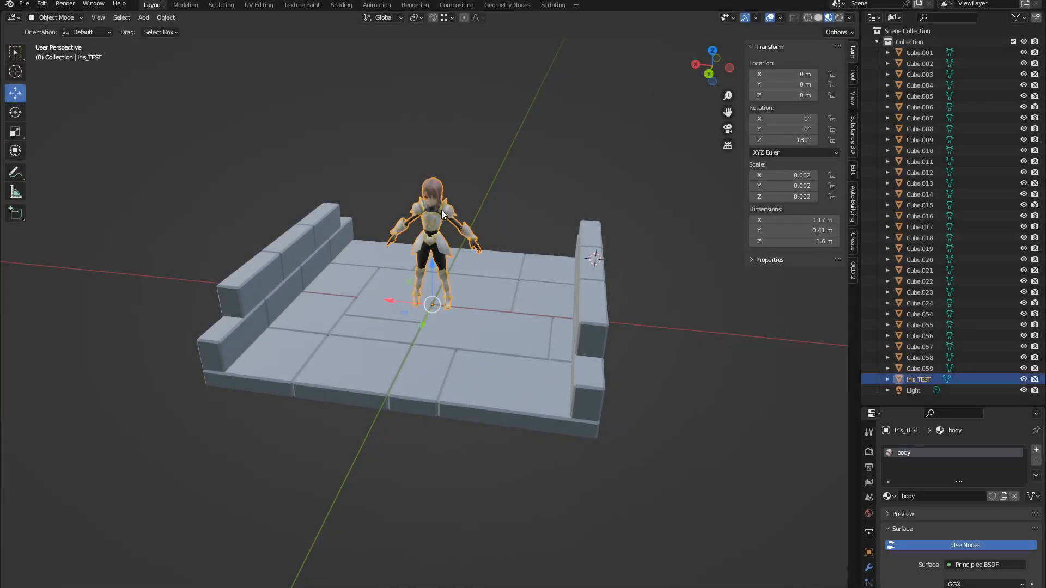
- Hide Iris_TEST, select all floor and wall pieces, and move them down along Z
middle_drag(543, 250, 560, 233)
scroll(554, 268, down, 2)
drag(257, 377, 624, 192)
middle_drag(515, 250, 472, 260)
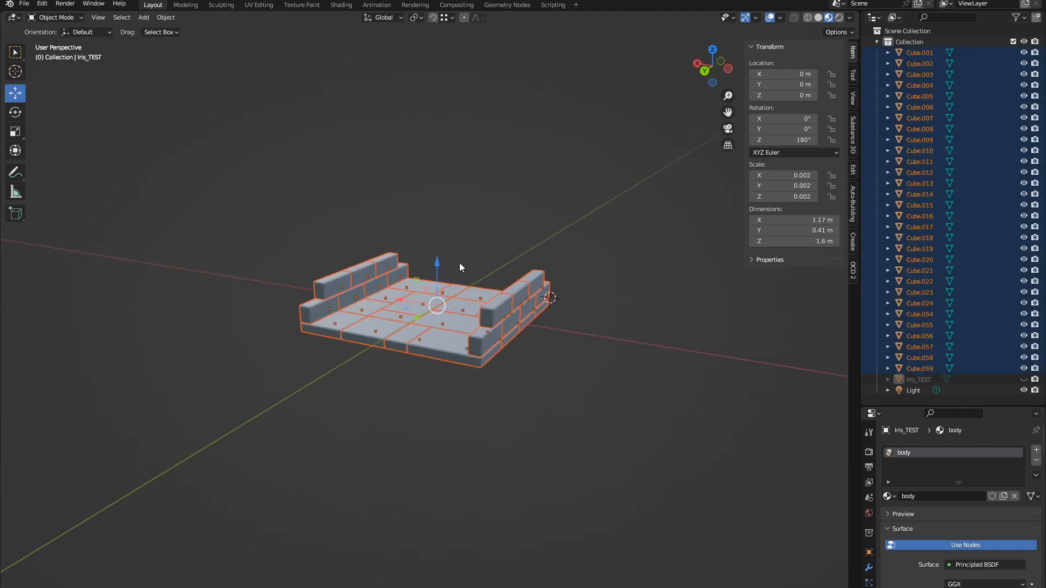
drag(438, 266, 440, 288)
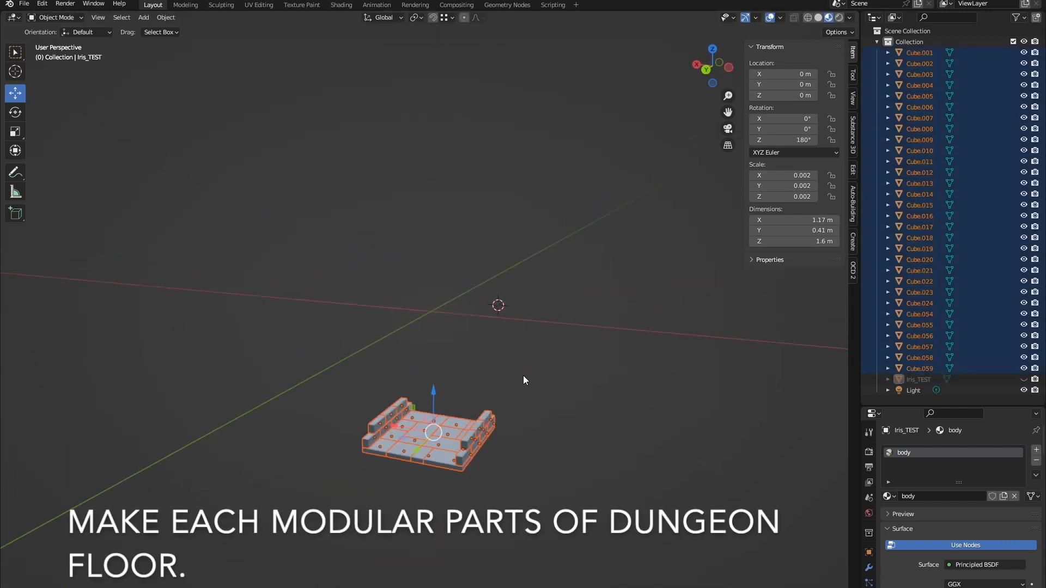
- Duplicate the two-walled floor module upward along Z to the origin level
key(g)
key(z)
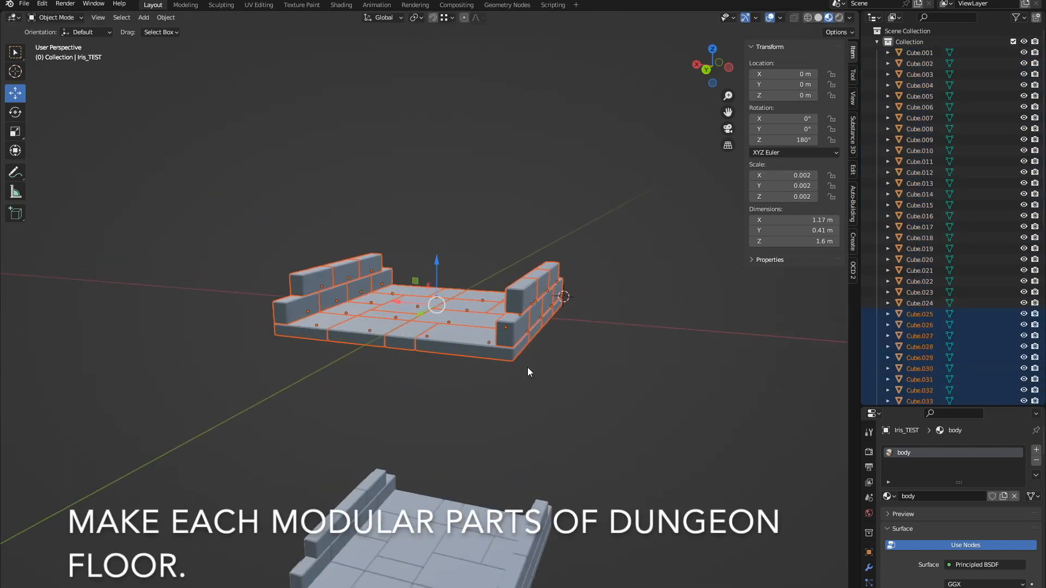
middle_drag(527, 367, 550, 295)
- Delete the blocks of the wall beside the 3D cursor from the copied module
click(512, 354)
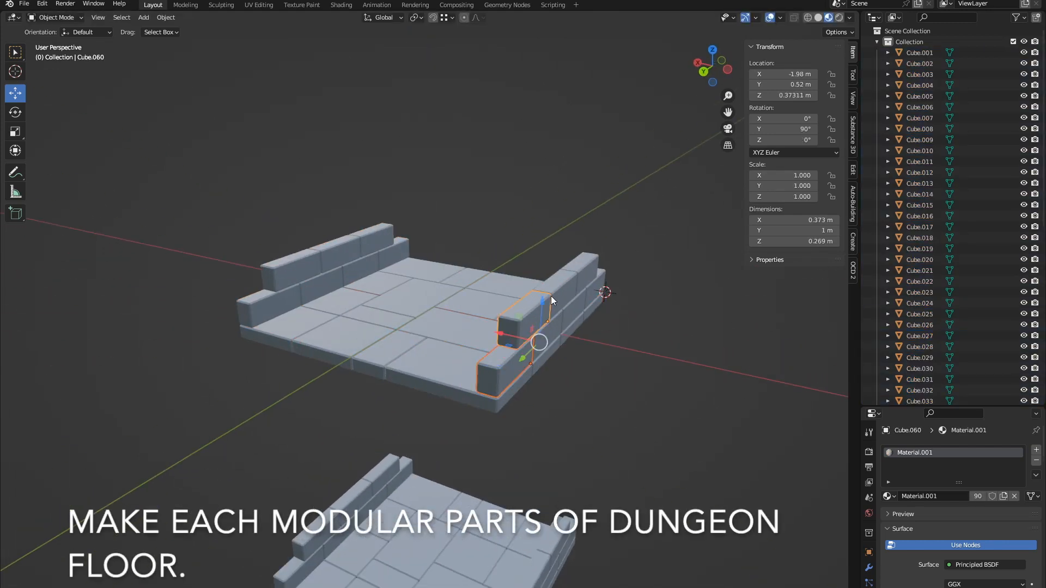
scroll(507, 364, up, 2)
shift+click(594, 331)
key(x)
click(554, 338)
- Select the whole one-walled floor module and raise it along Z above the origin
scroll(558, 339, down, 3)
mouse_move(558, 339)
middle_down()
mouse_move(580, 322)
mouse_move(552, 333)
middle_up()
drag(258, 211, 572, 304)
scroll(433, 272, down, 2)
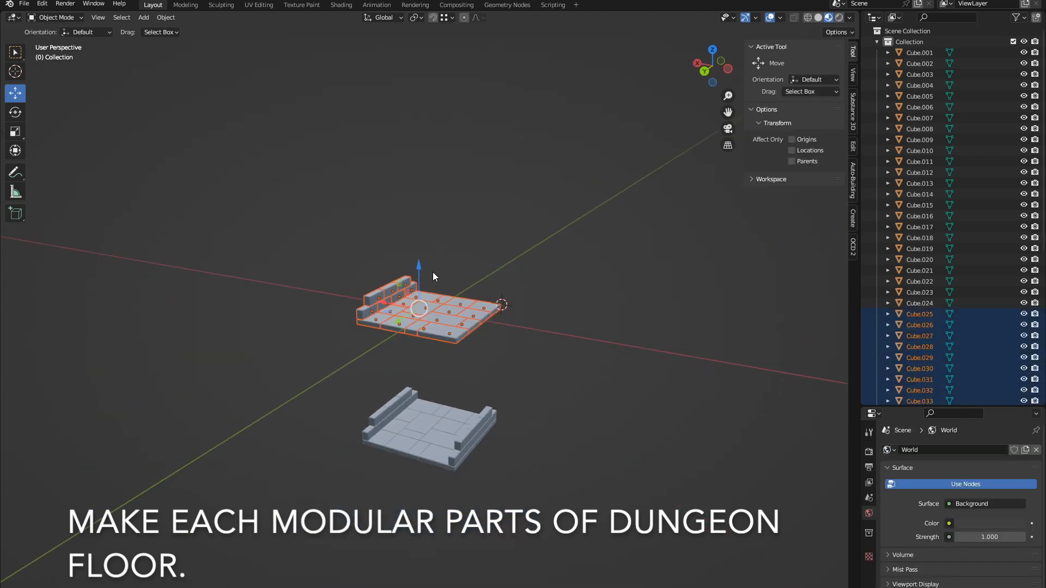
click(465, 251)
- Select the lower two-walled module and duplicate it 5 m up along Z
scroll(438, 308, down, 1)
drag(320, 341, 573, 468)
scroll(572, 468, up, 2)
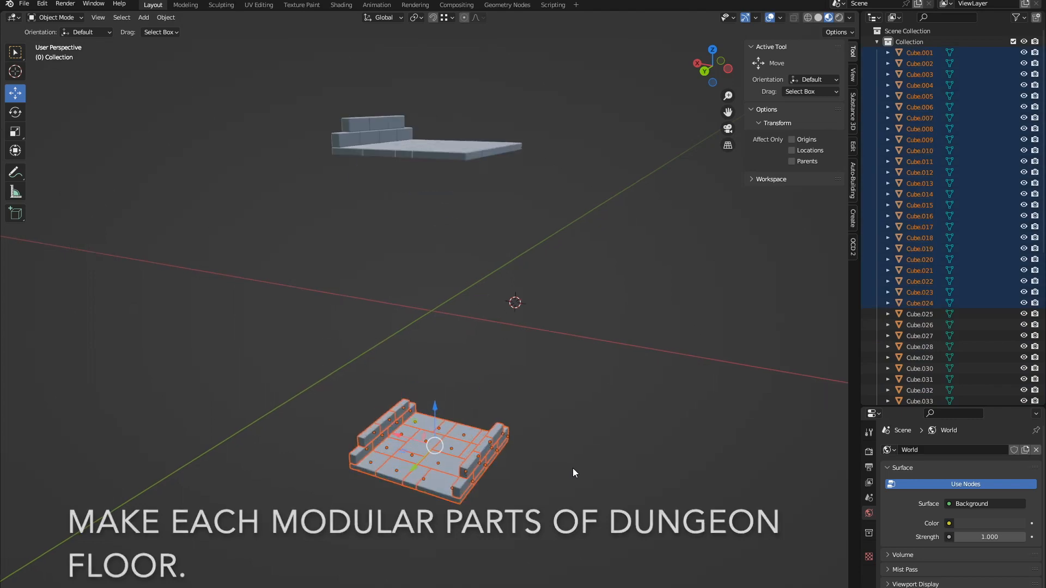
shift+middle_drag(572, 469, 601, 459)
key(shift+d)
text(z5)
key(Return)
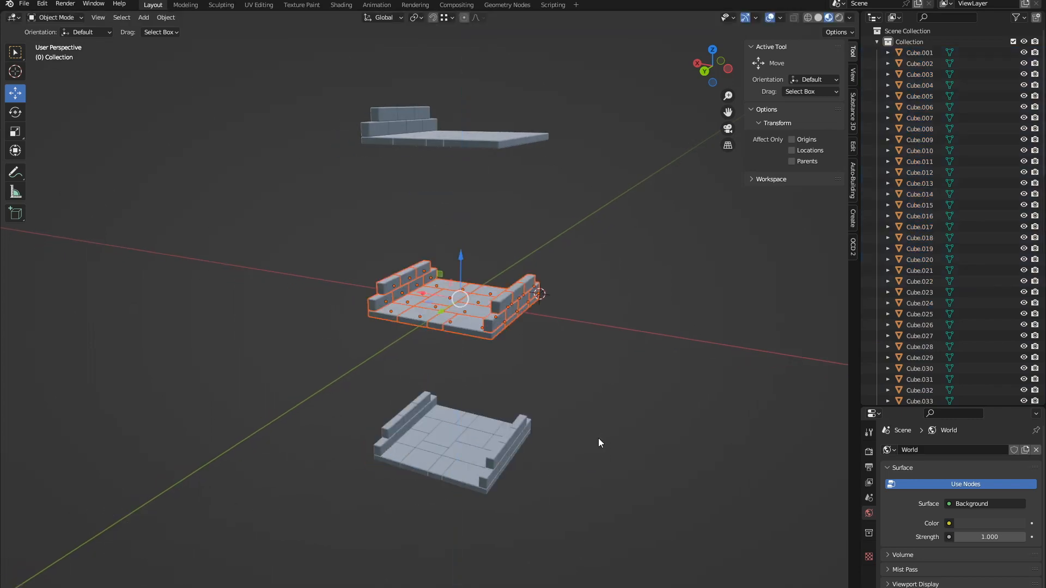
- Rotate the middle module's lower wall block at the 3D cursor corner by 90° so it lies along the open side
scroll(548, 318, up, 3)
middle_drag(548, 318, 384, 307)
click(282, 315)
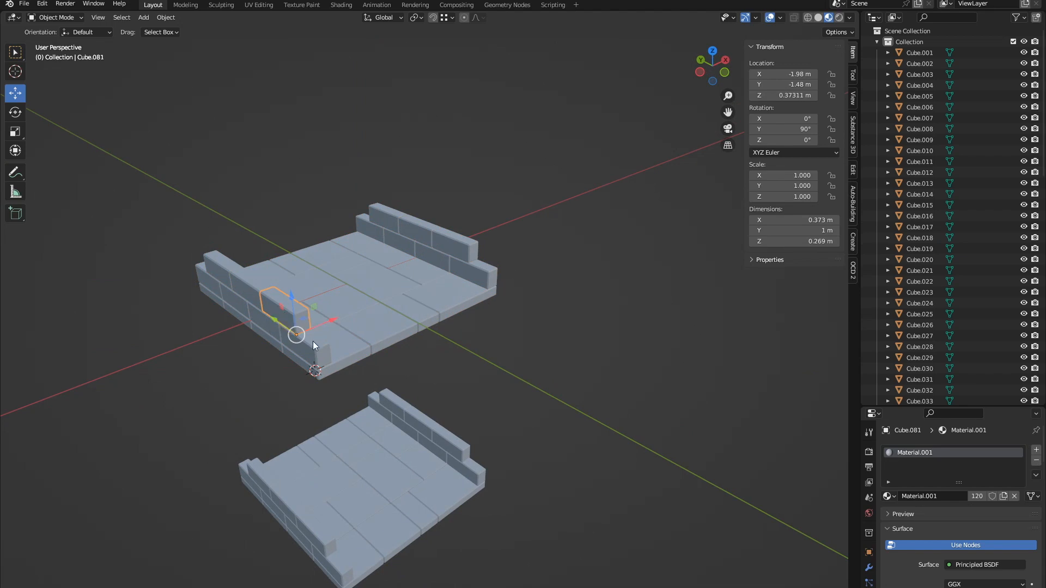
text(90)
key(Return)
middle_drag(393, 354, 317, 333)
drag(258, 332, 357, 337)
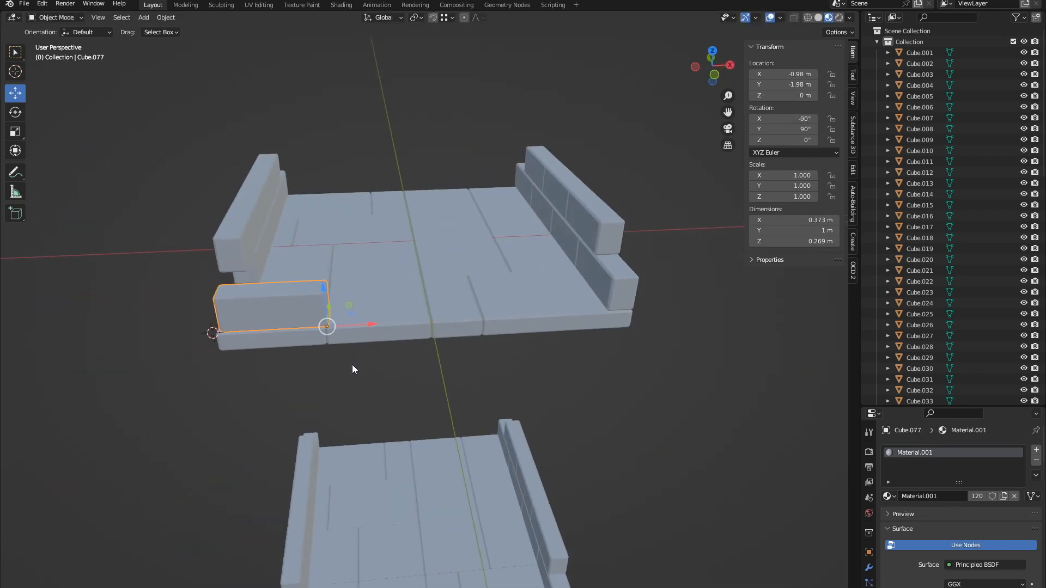
- Switch to solid shading and duplicate the rotated block along X in 1 m steps to fill the new wall's bottom row
middle_drag(363, 341, 518, 404)
click(818, 18)
mouse_move(633, 345)
middle_down()
mouse_move(621, 347)
mouse_move(638, 353)
middle_up()
key(shift+d)
text(x1)
key(Return)
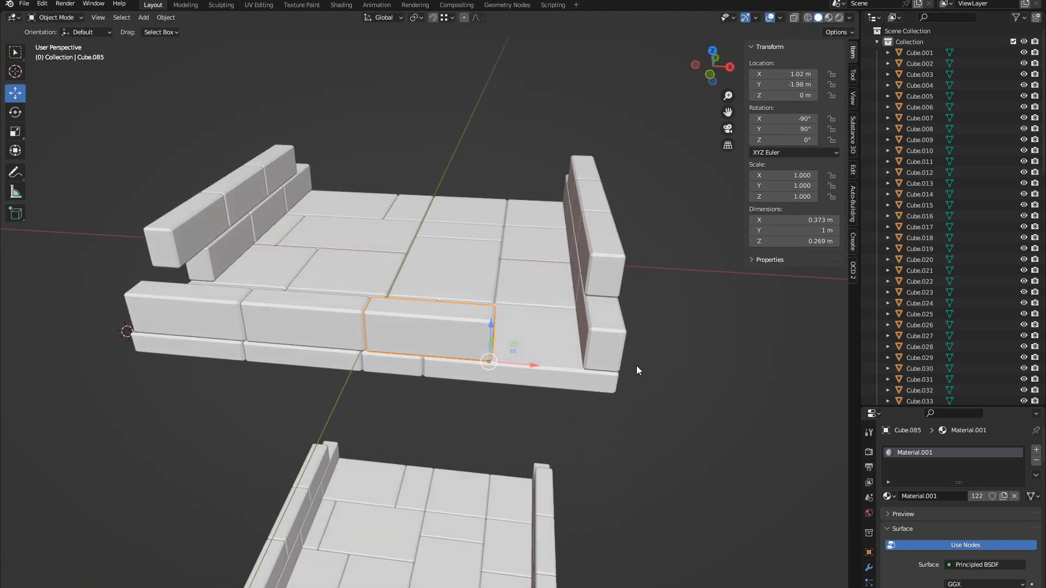
key(shift+d)
text(x1)
key(Return)
- Shorten the last bottom-row block by moving its end face back about 0.31 m along X to meet the adjoining wall
scroll(649, 378, up, 3)
middle_drag(649, 378, 507, 370)
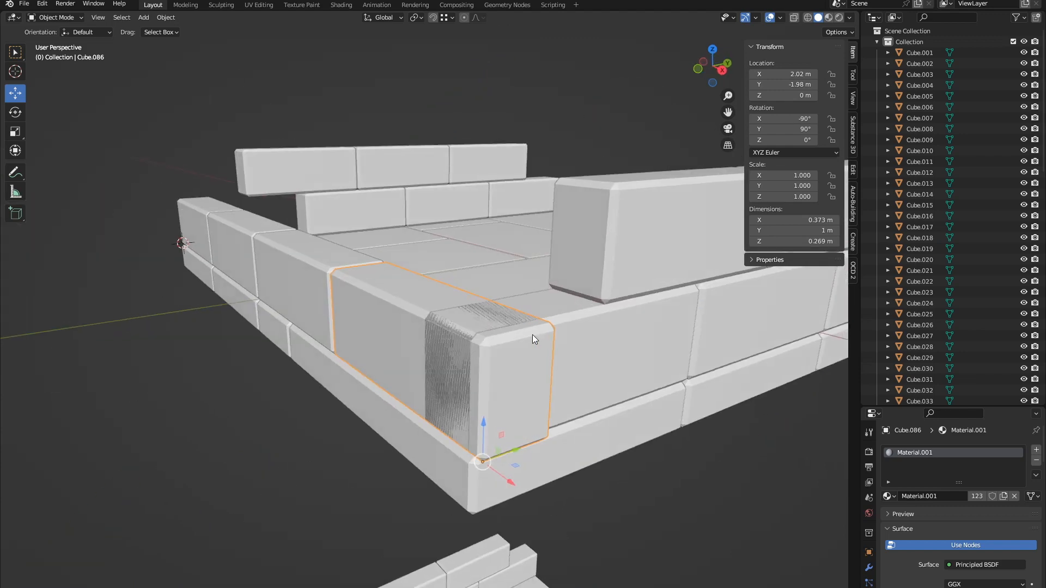
key(Tab)
click(500, 369)
middle_drag(263, 245, 785, 394)
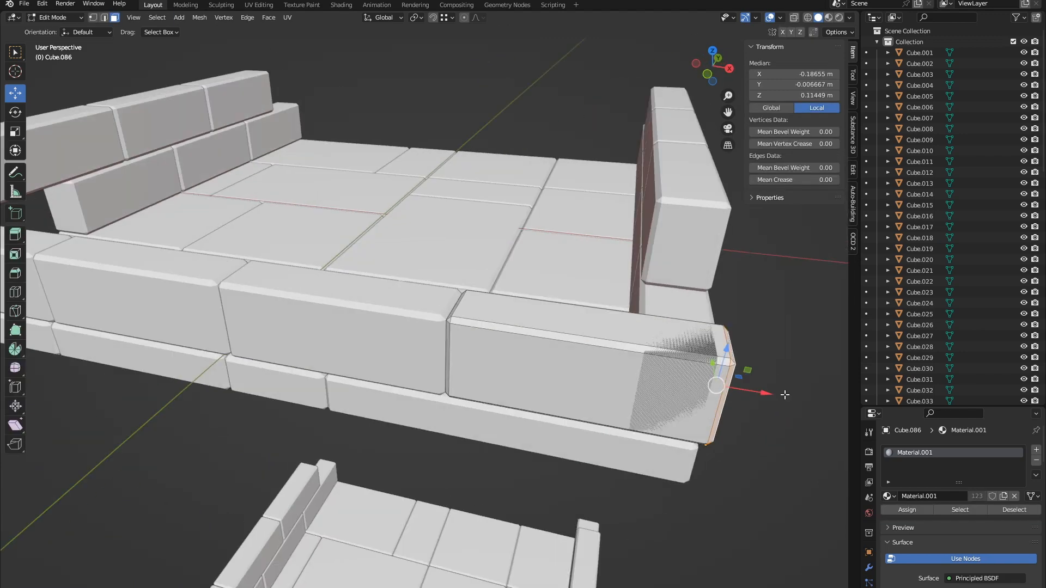
drag(762, 393, 725, 387)
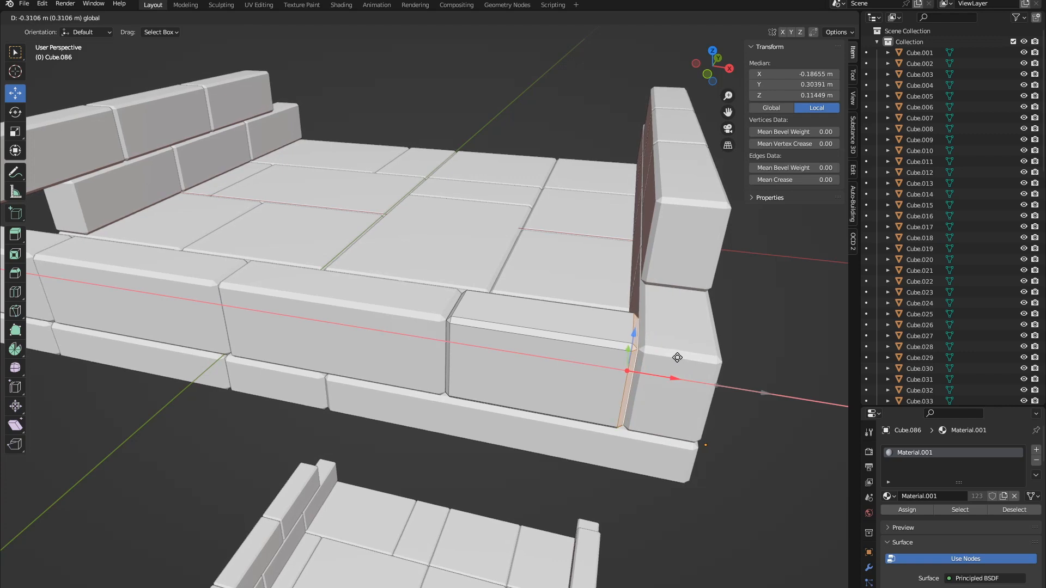
drag(677, 357, 677, 357)
key(KP_Decimal)
middle_drag(677, 357, 598, 318)
scroll(598, 318, up, 2)
scroll(503, 193, down, 3)
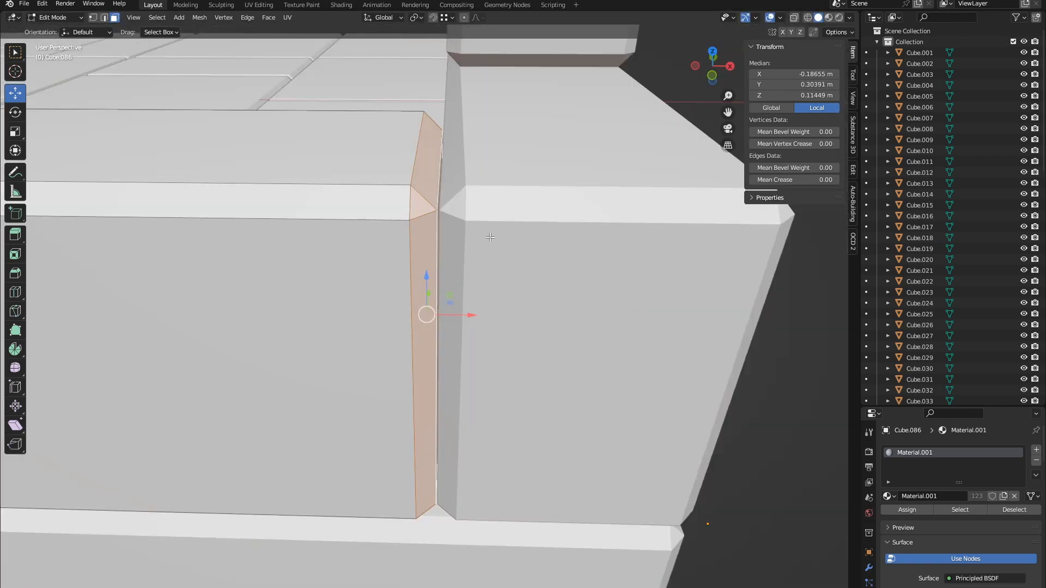
drag(470, 316, 468, 316)
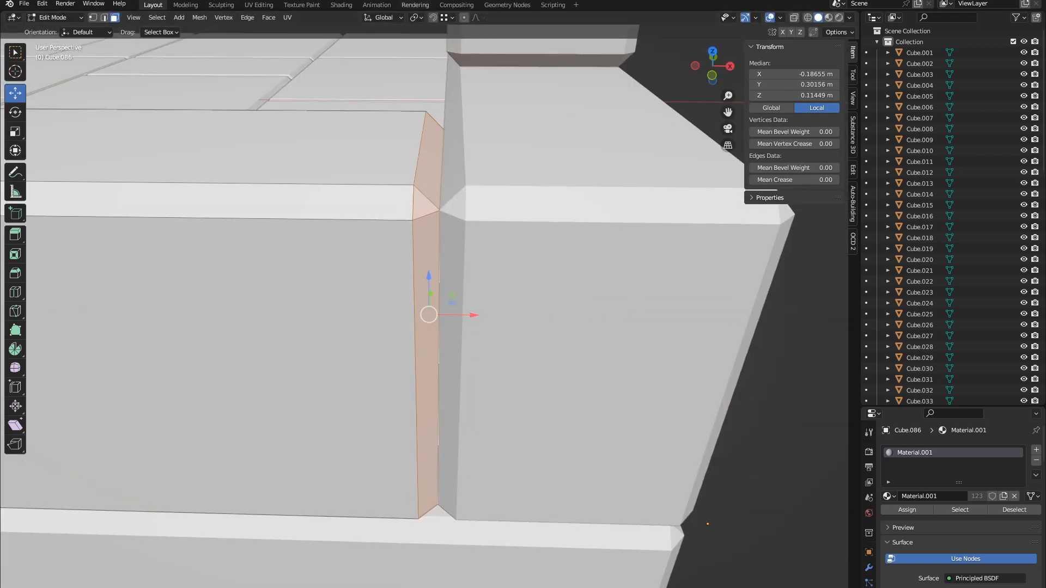
- Delete the shortened block's end face that is hidden against the adjoining wall and return to Object Mode
scroll(463, 258, up, 1)
middle_drag(479, 246, 409, 236)
scroll(408, 235, up, 3)
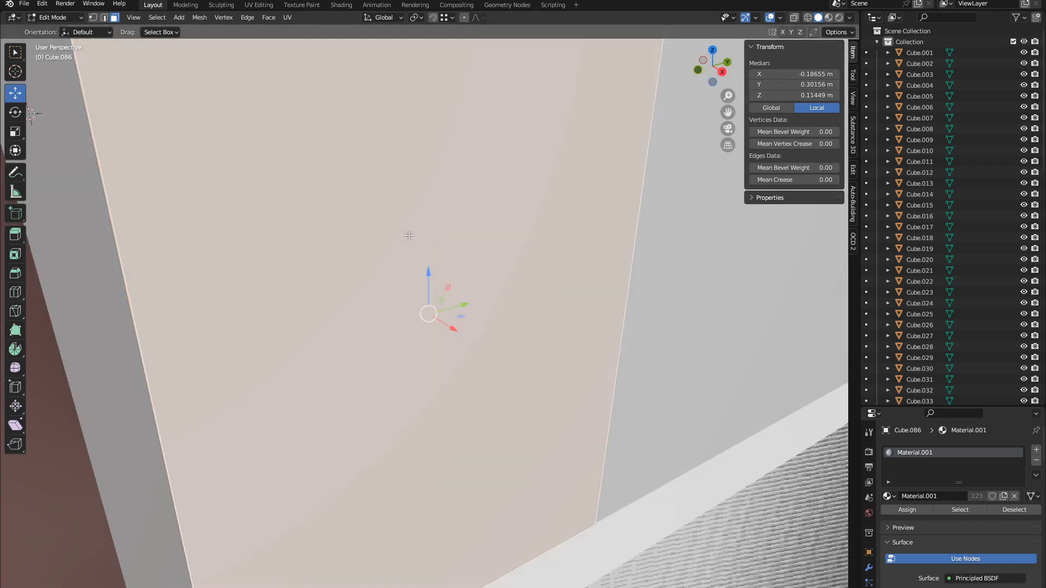
key(ctrl+z)
scroll(368, 133, down, 3)
middle_drag(368, 133, 441, 230)
scroll(367, 157, up, 3)
key(x)
click(364, 182)
scroll(366, 182, down, 4)
scroll(548, 285, down, 5)
key(Tab)
- Delete the blocks of the wall on the 3D cursor's side, keeping only its upper end block
scroll(376, 284, down, 2)
middle_drag(370, 284, 392, 262)
click(270, 375)
key(Delete)
click(188, 361)
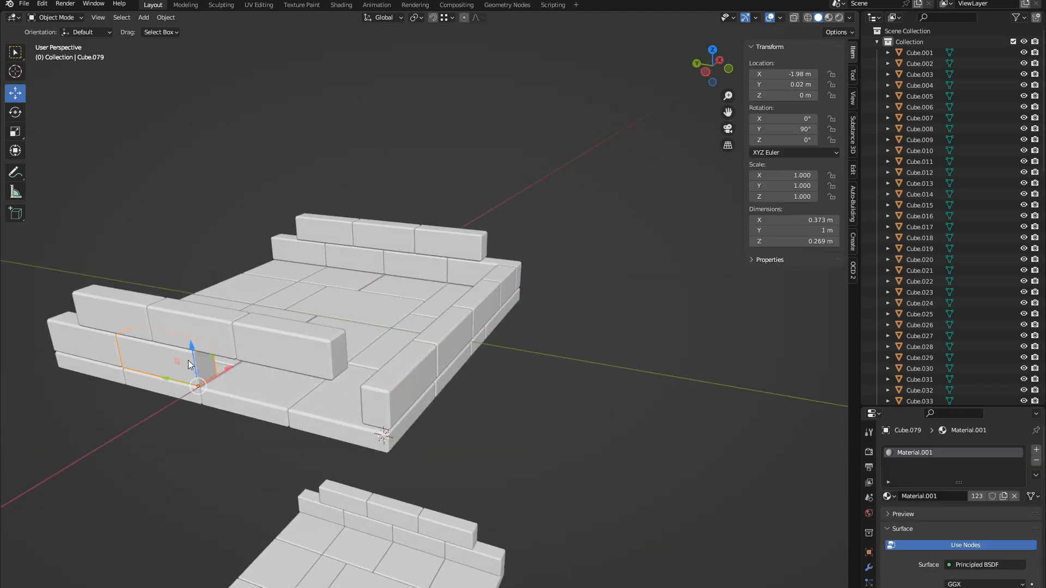
key(Delete)
click(98, 345)
key(Delete)
click(119, 321)
key(Delete)
click(202, 334)
key(Delete)
- Rotate the remaining upper block parallel to the new wall and place it on the bottom row with a half-block offset
click(292, 346)
text(0)
key(Return)
middle_drag(388, 326, 350, 331)
scroll(351, 330, up, 3)
click(432, 18)
scroll(245, 272, up, 1)
drag(127, 413, 376, 381)
middle_drag(459, 337, 426, 330)
scroll(425, 331, down, 3)
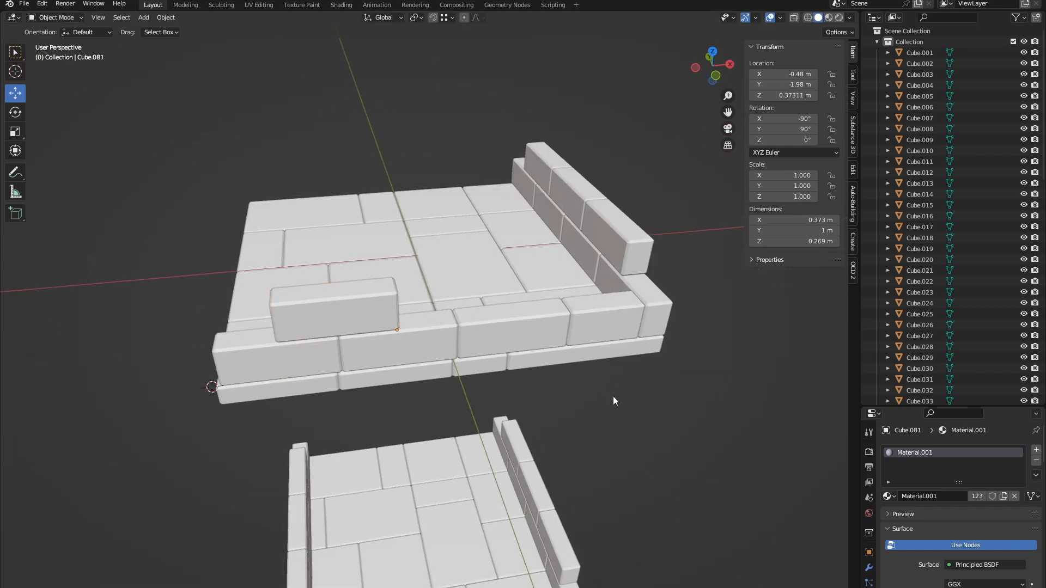
- Duplicate the upper block along X in 1 m steps to complete the new wall's second row
ctrl+scroll(547, 217, up, 1)
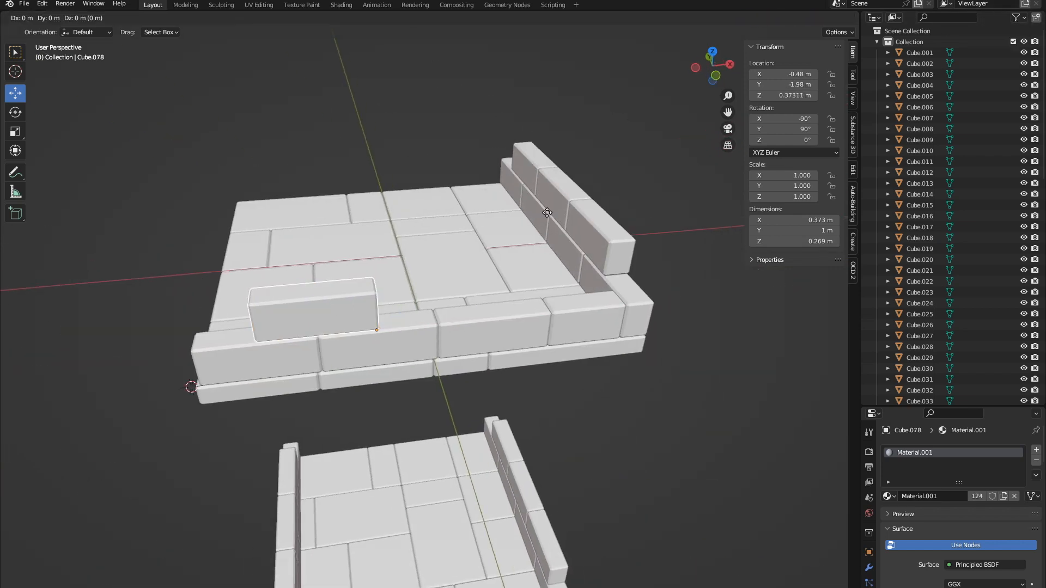
key(Return)
scroll(607, 239, down, 1)
shift+middle_drag(607, 252, 540, 267)
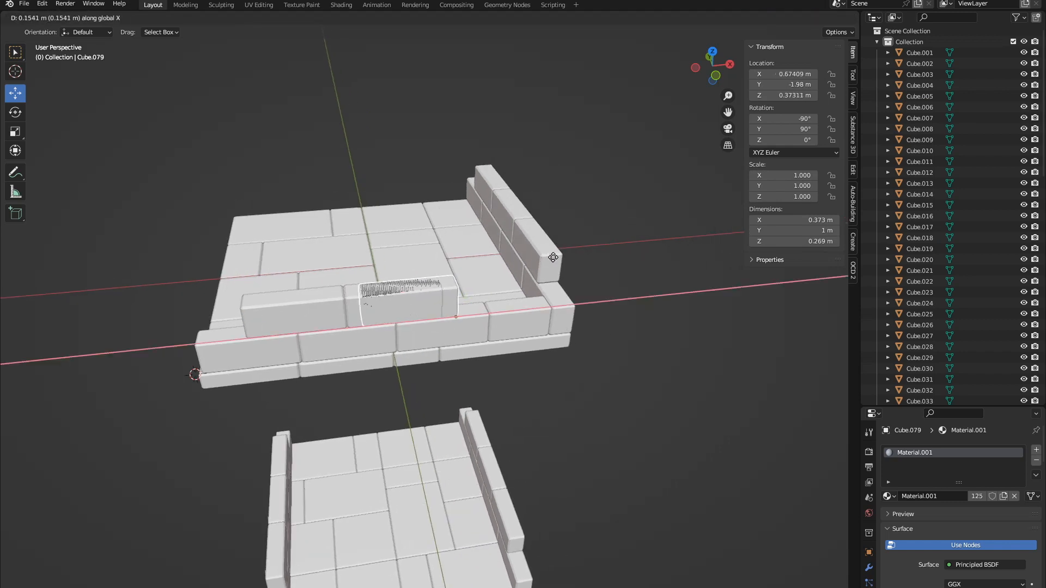
key(1)
key(Return)
scroll(658, 365, down, 3)
middle_drag(657, 365, 370, 348)
scroll(381, 414, up, 3)
click(397, 474)
shift+click(418, 444)
scroll(558, 245, down, 3)
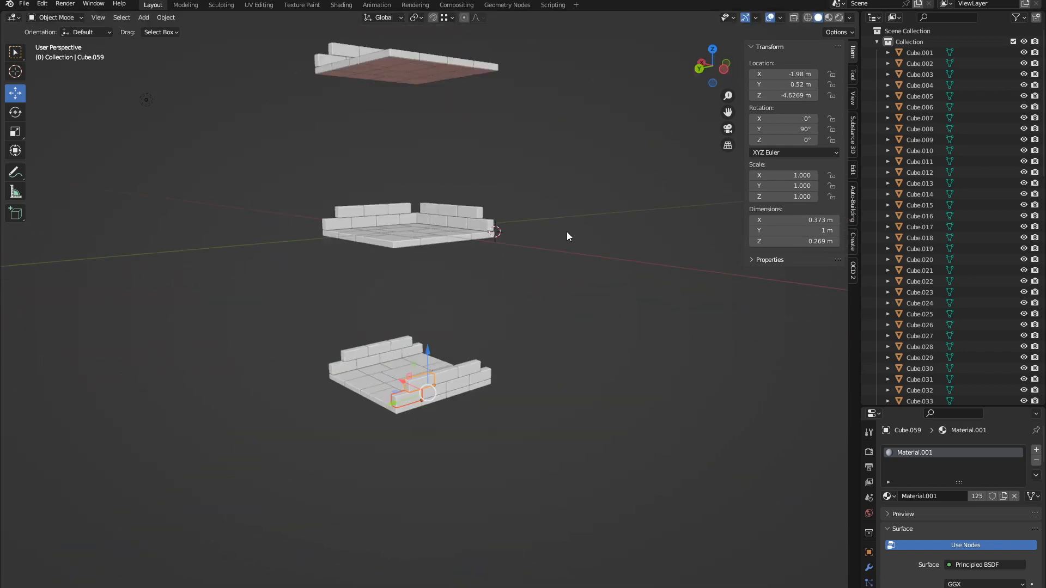
middle_drag(562, 235, 575, 262)
scroll(574, 261, down, 2)
- Select the whole corner module with two adjoining walls and duplicate it 10 m up along Z
drag(309, 215, 597, 307)
scroll(544, 273, up, 1)
shift+middle_drag(523, 263, 567, 282)
key(shift+d)
key(z)
key(1)
key(0)
key(Return)
- Select all blocks of one wall on the lowest module and duplicate them 5 m up along Z onto the corner module
scroll(574, 313, up, 2)
scroll(429, 497, up, 3)
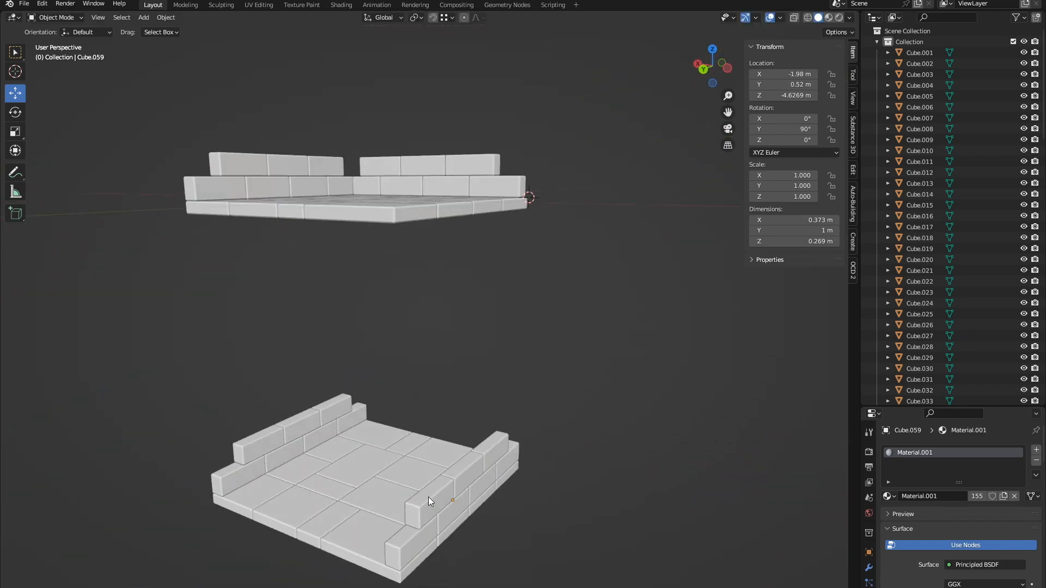
shift+click(424, 533)
middle_drag(435, 503, 416, 495)
shift+click(501, 467)
middle_drag(498, 417, 505, 430)
key(shift+d)
key(z)
key(5)
key(Return)
- Copy the shortened end block of the connecting wall into the gap at the other end of its bottom row
middle_drag(588, 256, 286, 280)
key(alt+a)
click(662, 215)
scroll(660, 299, down, 2)
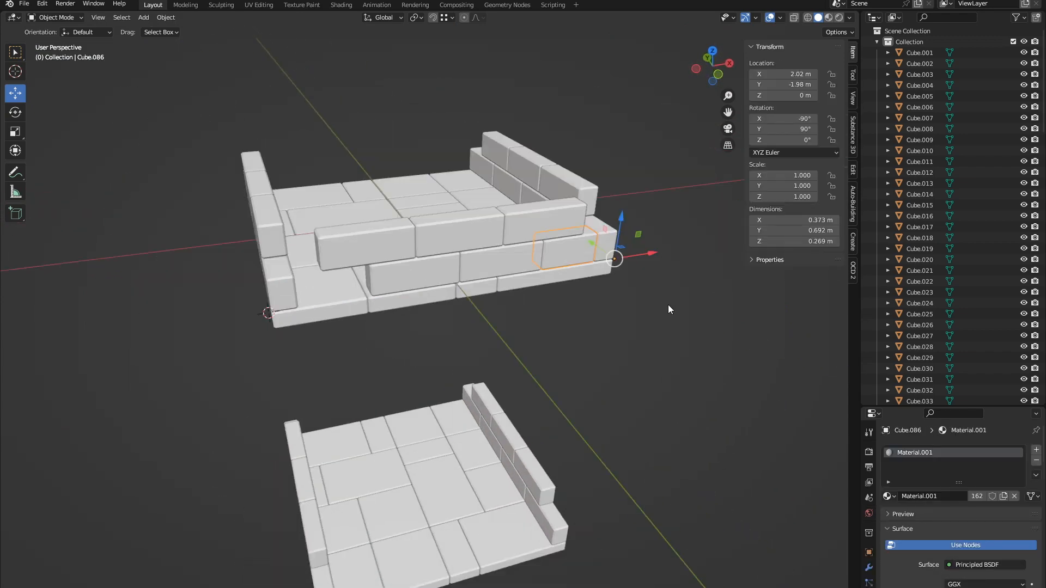
key(g)
click(441, 298)
- Set the copied block's origin to its lower corner vertex using the 3D cursor and move it flush against the neighbouring block
scroll(414, 326, up, 4)
middle_drag(402, 338, 358, 310)
scroll(409, 333, up, 3)
key(Tab)
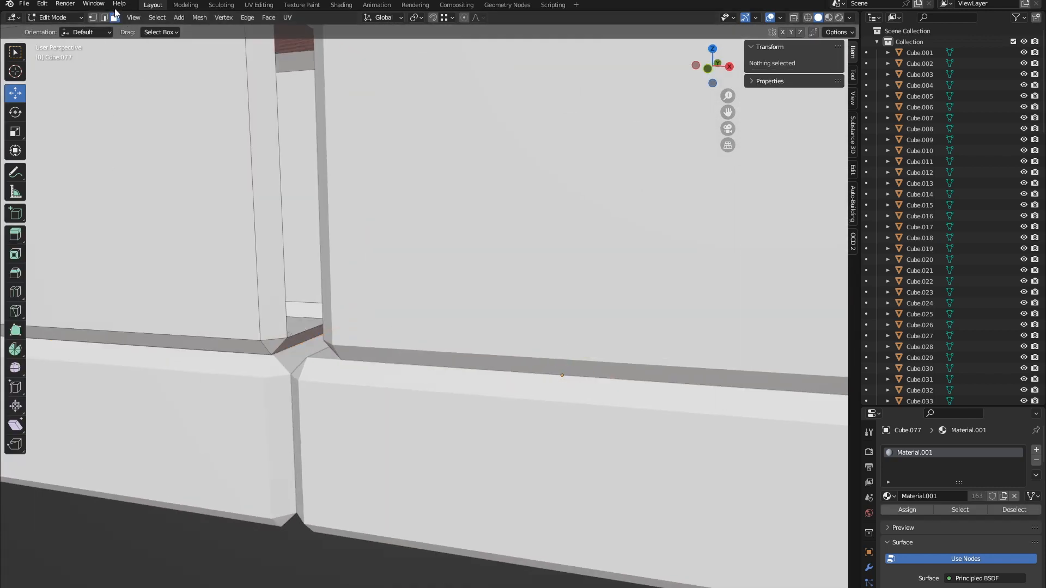
click(286, 336)
click(199, 17)
mouse_move(244, 55)
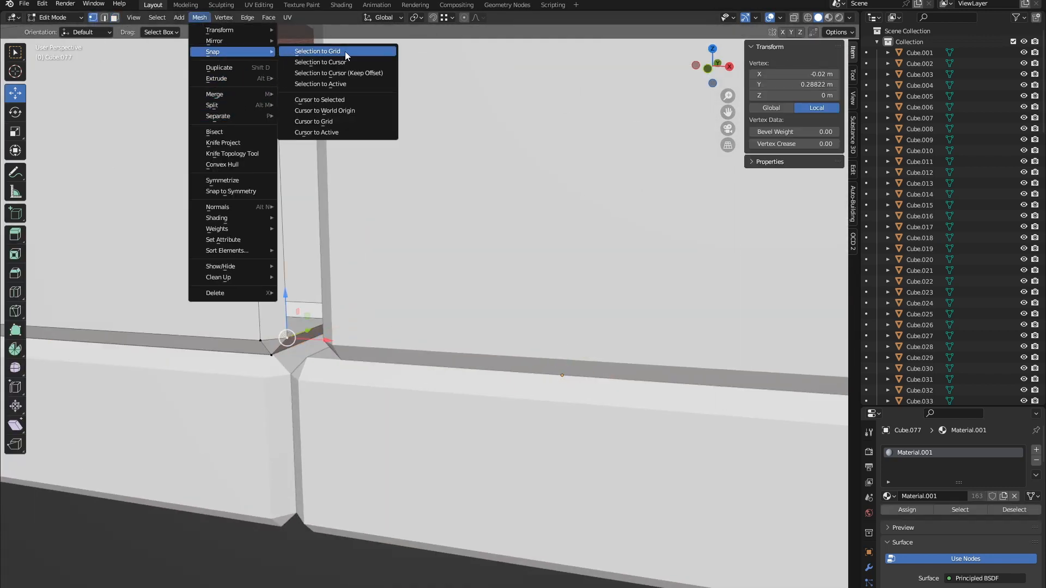
click(347, 101)
key(Tab)
click(166, 17)
mouse_move(180, 41)
click(297, 63)
scroll(439, 297, down, 10)
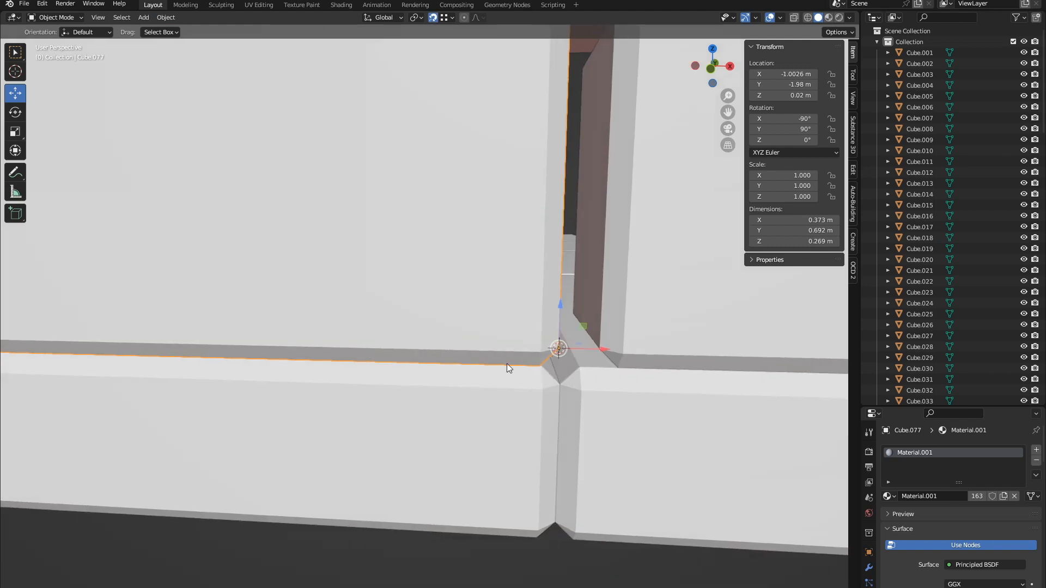
middle_drag(439, 297, 452, 322)
- Extend the copied block's free end face along X to meet the adjoining wall, for a block length of about 0.77 m
key(Tab)
key(3)
click(475, 351)
scroll(473, 324, up, 5)
drag(430, 396, 371, 393)
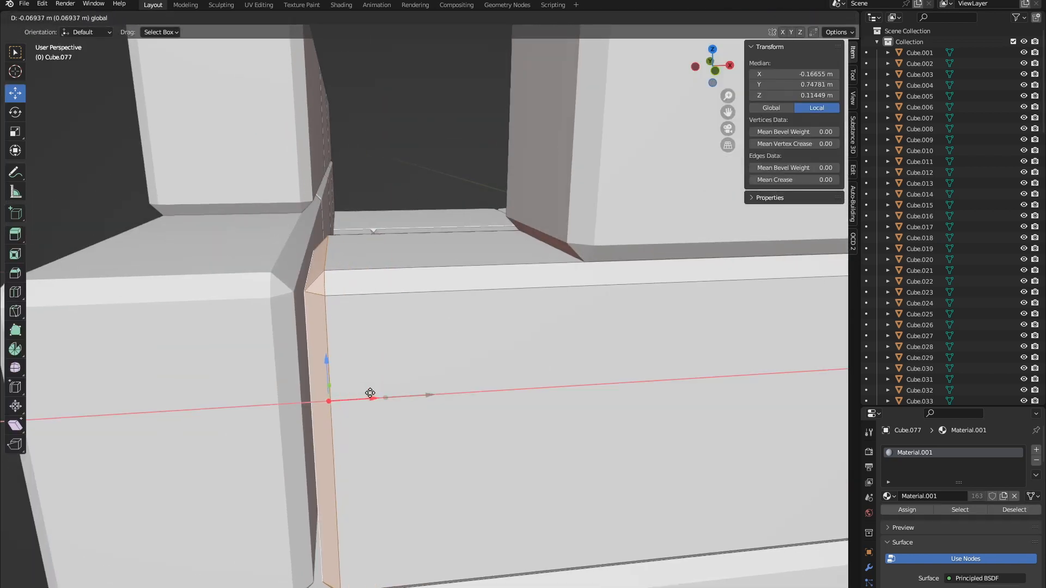
- Delete the extended block's end face that is hidden against the adjoining wall and leave Edit Mode
middle_drag(363, 393, 367, 408)
key(x)
click(368, 409)
click(508, 394)
key(KP_Decimal)
middle_drag(469, 380, 638, 412)
key(Tab)
scroll(639, 412, down, 16)
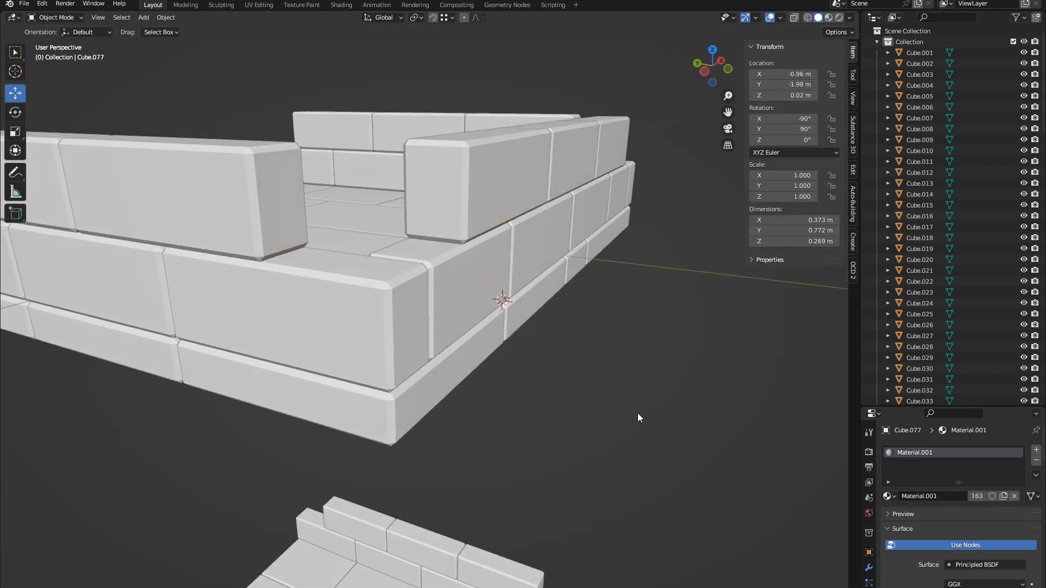
- Select only the floor slabs of the one-walled module and duplicate them above the topmost corner module
middle_drag(564, 352, 587, 347)
scroll(588, 351, up, 5)
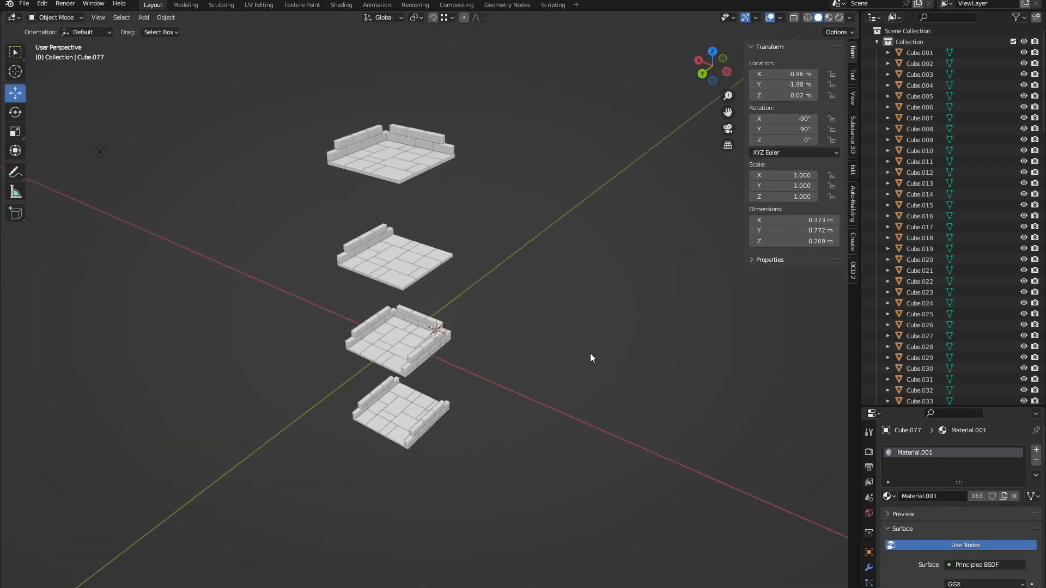
middle_drag(507, 296, 521, 216)
drag(583, 160, 375, 312)
scroll(553, 243, down, 4)
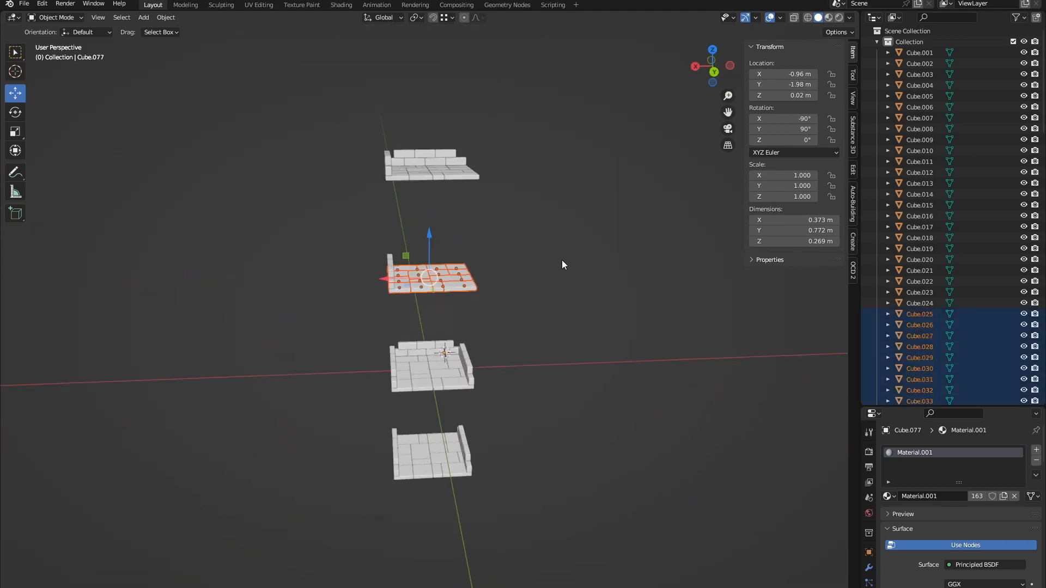
middle_drag(553, 243, 523, 248)
shift+middle_drag(523, 247, 524, 300)
key(shift+d)
click(593, 287)
- Add a cube and set its location to 0 m on X, Y and Z
middle_drag(594, 287, 578, 322)
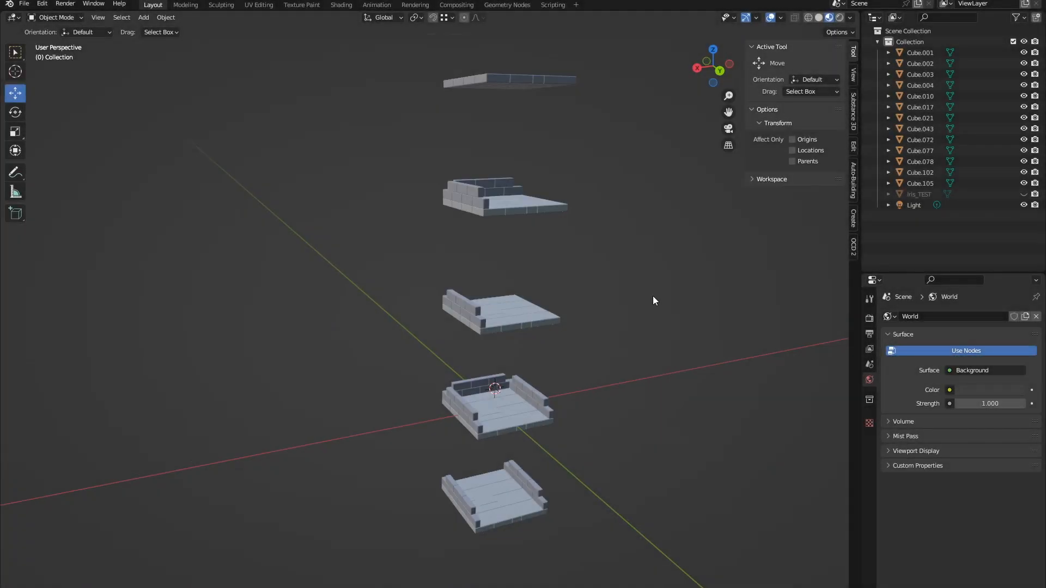
scroll(653, 296, up, 5)
shift+middle_drag(650, 294, 543, 252)
scroll(527, 290, down, 4)
middle_drag(527, 289, 508, 319)
click(143, 17)
mouse_move(164, 28)
click(261, 40)
text(0)
key(Return)
scroll(445, 335, up, 4)
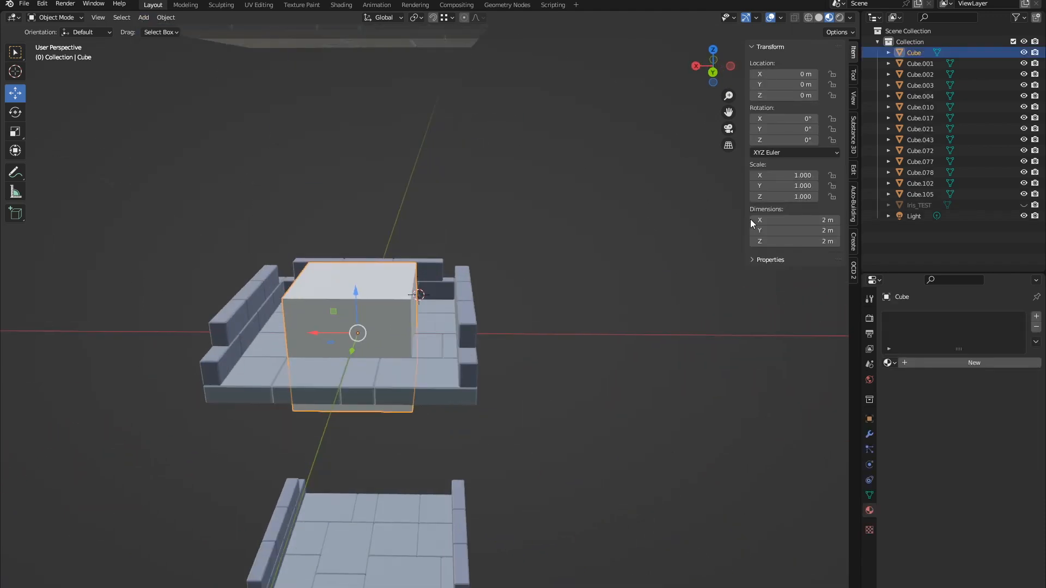
- Set the cube's scale to 2 on X and Y and 0.2 on Z to form a flat slab
drag(794, 197, 794, 175)
text(2)
key(Return)
middle_drag(821, 225, 804, 218)
key(Return)
scroll(413, 304, up, 3)
- Set the flat slab's Z location to -0.1 m within the three-walled module
middle_drag(401, 321, 442, 341)
click(782, 97)
text(-0.1)
key(Return)
scroll(469, 208, up, 5)
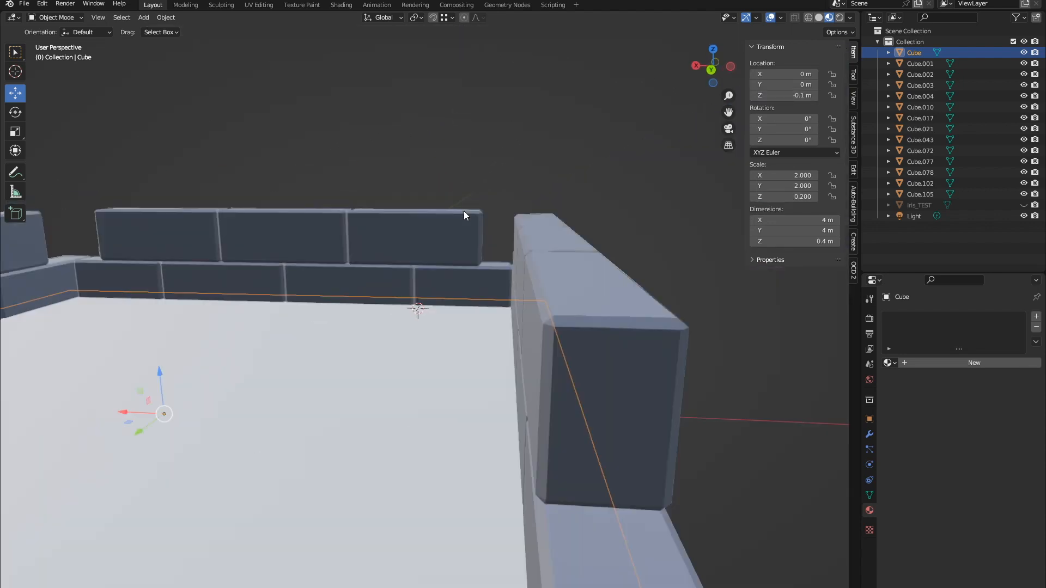
- Set the base slab's Z location to -0.2 m beneath the three-walled module
middle_drag(469, 208, 430, 232)
shift+middle_drag(431, 232, 463, 132)
scroll(462, 132, down, 3)
drag(327, 224, 327, 235)
text(-0.2)
key(Return)
scroll(468, 270, up, 2)
mouse_move(468, 270)
middle_down()
mouse_move(521, 234)
mouse_move(465, 273)
middle_up()
key(Tab)
click(392, 282)
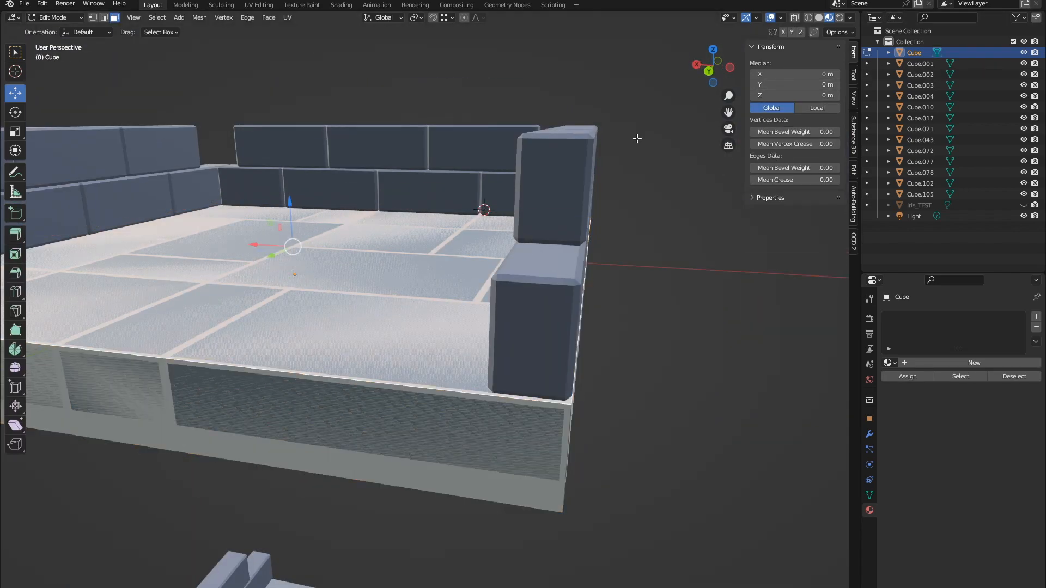
scroll(636, 138, down, 6)
key(Tab)
middle_drag(521, 233, 515, 227)
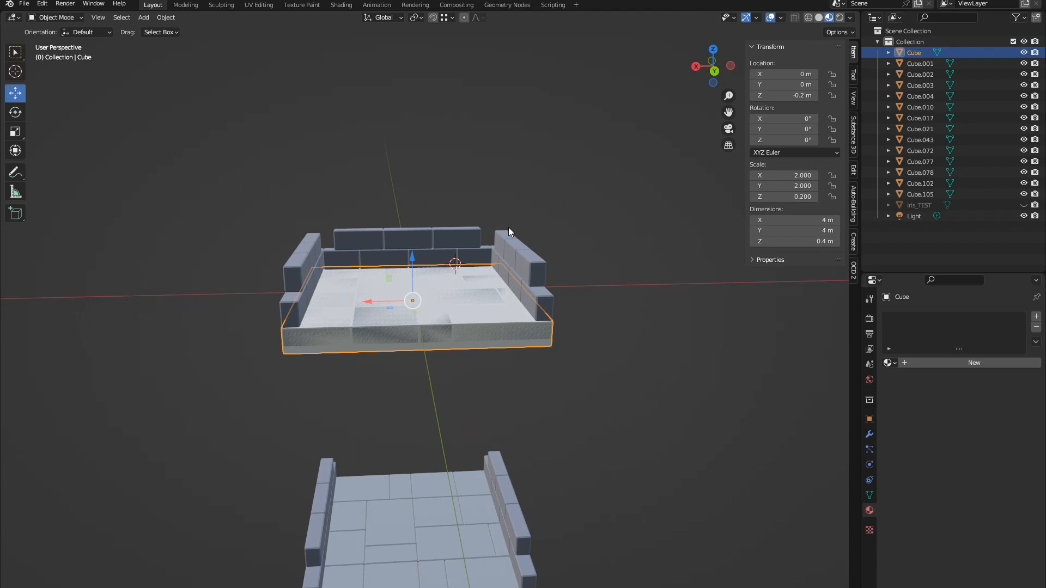
- Duplicate the base slab upward along Z to about 1.56 m and rotate the copy 90° about Y to stand upright
key(shift+d)
key(z)
click(507, 130)
shift+middle_drag(615, 218, 617, 233)
text(ry90)
key(Return)
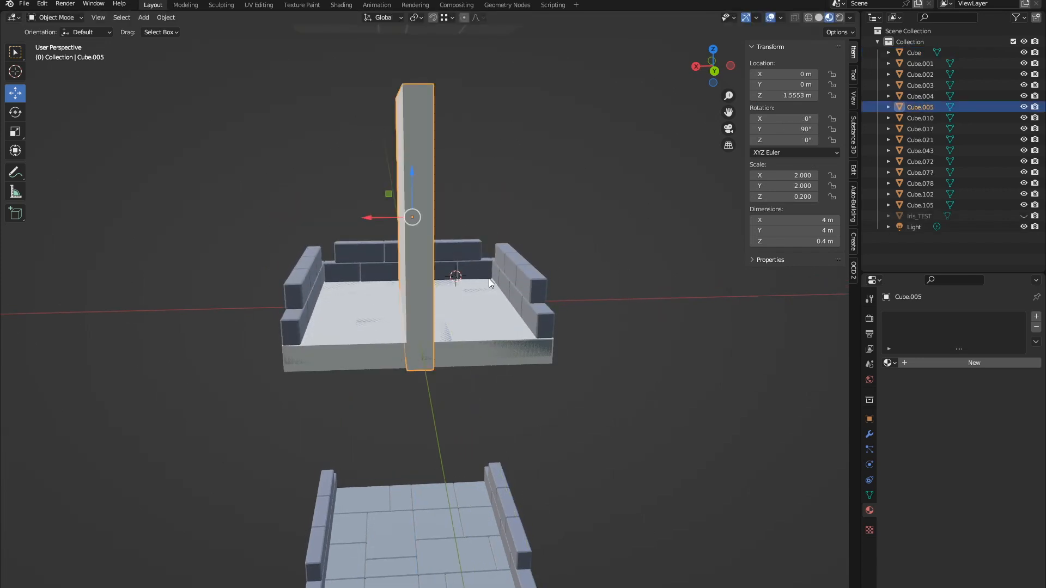
- Move the upright slab along X to about 1.8 m so it covers the module's side brick wall
middle_drag(489, 279, 443, 212)
drag(380, 207, 199, 206)
middle_drag(204, 206, 300, 141)
key(Tab)
click(305, 245)
click(344, 228)
middle_drag(344, 229, 354, 259)
key(Tab)
drag(265, 240, 334, 245)
middle_drag(375, 221, 349, 256)
- Lower the upright slab's top face until it is about 2.88 m tall and raise the slab to about Z 1.93 m
key(Tab)
click(335, 201)
middle_drag(336, 202, 348, 170)
scroll(351, 172, down, 2)
drag(374, 178, 374, 202)
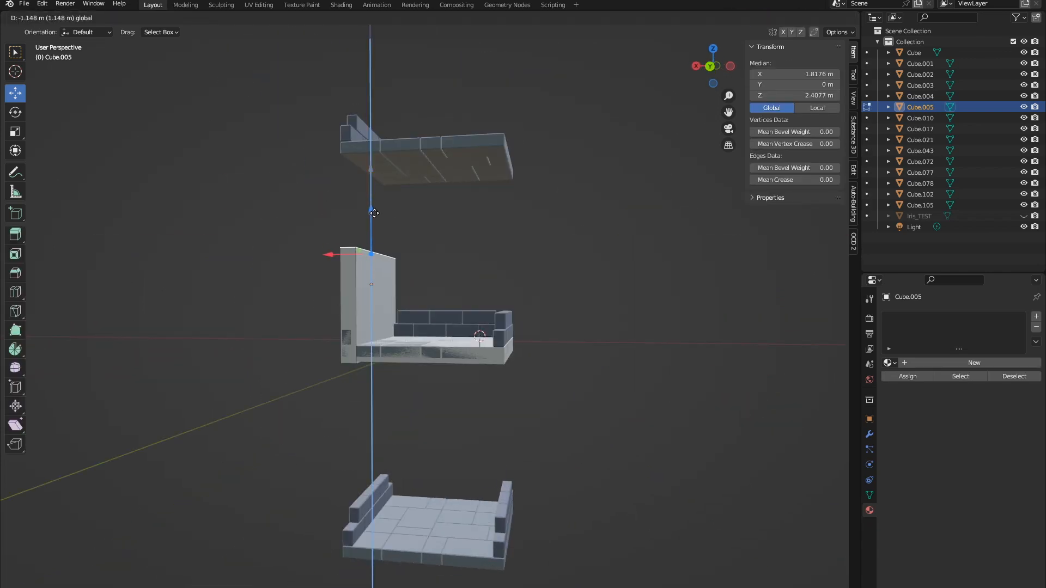
key(Tab)
drag(372, 241, 373, 228)
middle_drag(373, 232, 410, 283)
scroll(392, 259, up, 3)
scroll(392, 259, down, 3)
- Duplicate the side wall block along X onto the opposite brick wall, at about -1.8 m
key(shift+d)
key(z)
key(x)
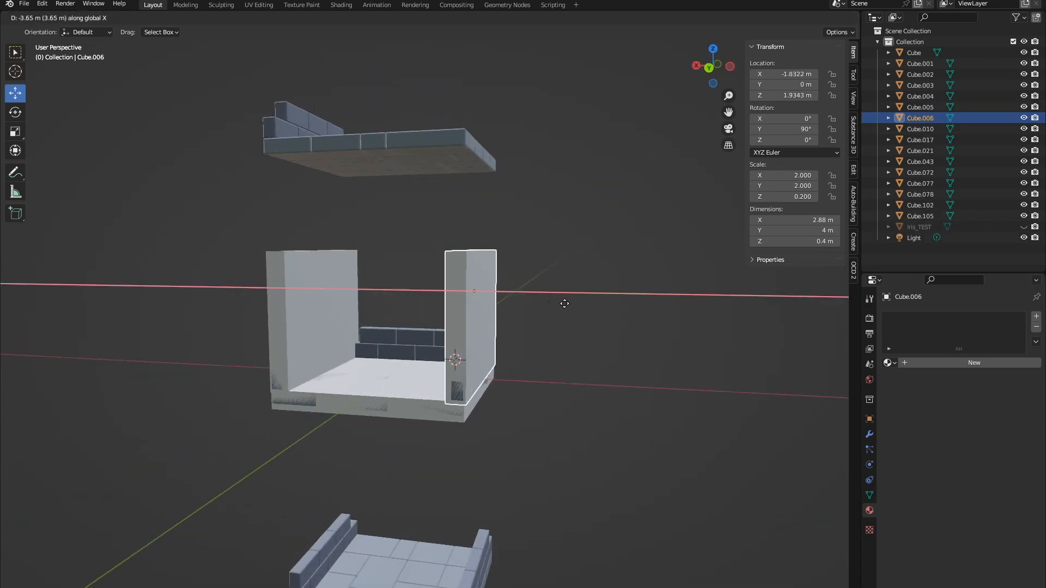
click(579, 306)
middle_drag(537, 304, 556, 300)
scroll(553, 297, up, 3)
drag(478, 213, 446, 211)
scroll(446, 213, down, 2)
- Duplicate the side wall block to X 0 m and rotate the copy 90° about Z
middle_drag(440, 215, 563, 276)
key(shift+d)
key(x)
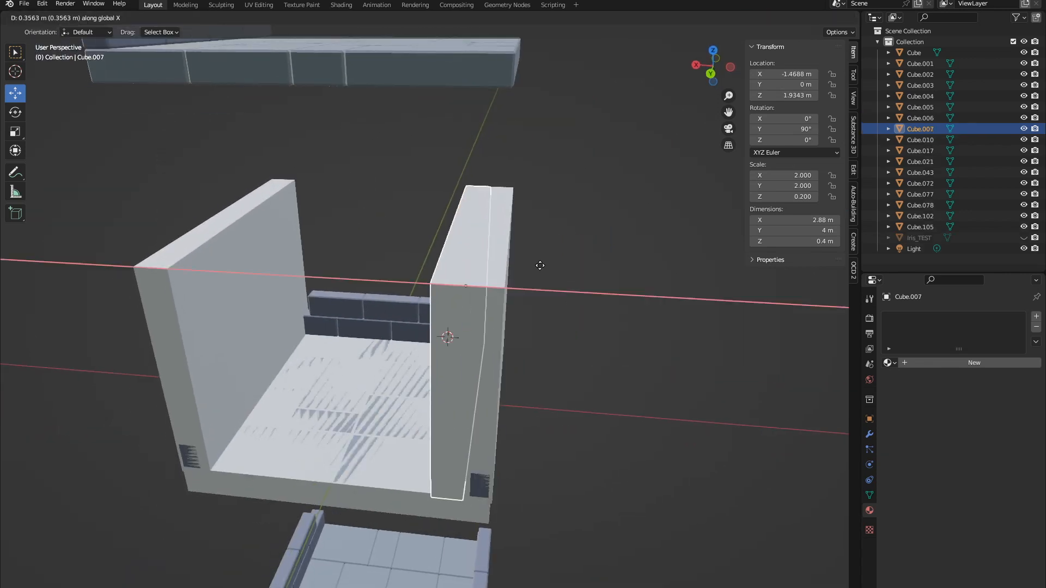
click(495, 276)
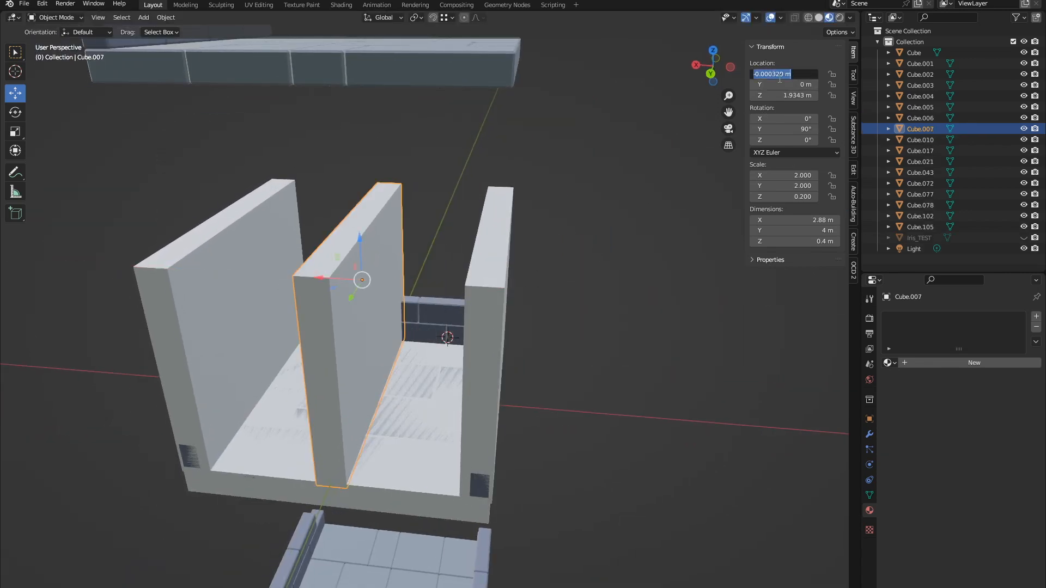
middle_drag(528, 212, 552, 218)
text(rz90)
key(Return)
- Move the rotated wall block to the back edge at about Y -1.8 m and fit it between the side walls, about 3.38 m wide
middle_drag(501, 262, 449, 278)
drag(259, 306, 368, 267)
middle_drag(368, 266, 480, 303)
drag(488, 247, 481, 246)
scroll(479, 248, down, 4)
middle_drag(471, 248, 388, 325)
click(394, 312)
- Select the base slab and both side wall blocks and duplicate them -5 m along Z onto the two-walled module
scroll(650, 366, down, 4)
middle_drag(650, 366, 531, 352)
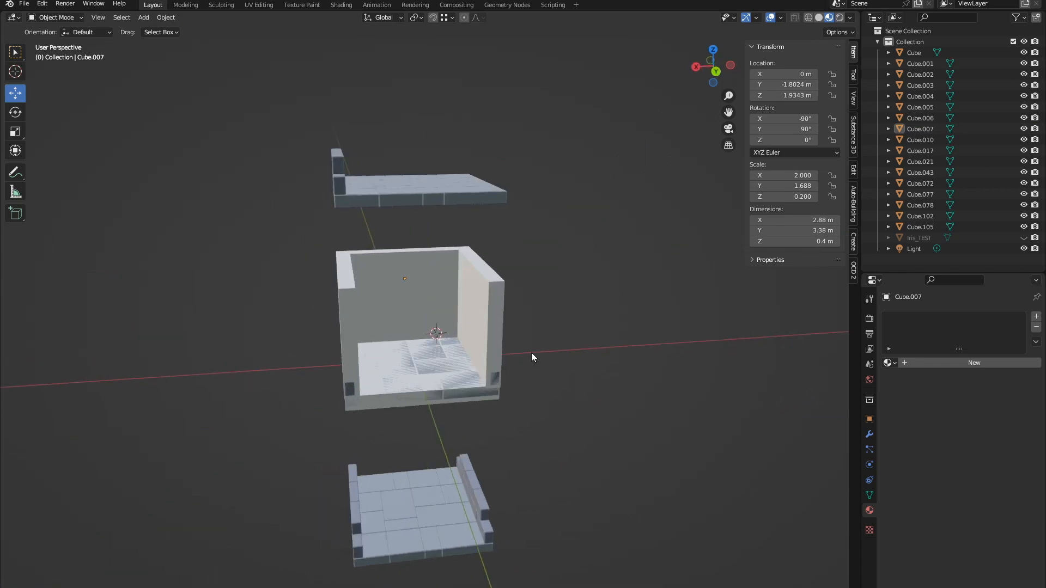
click(493, 322)
middle_drag(487, 322, 467, 313)
shift+click(338, 323)
shift+middle_drag(397, 328, 384, 278)
shift+click(405, 325)
key(shift+d)
text(z-5)
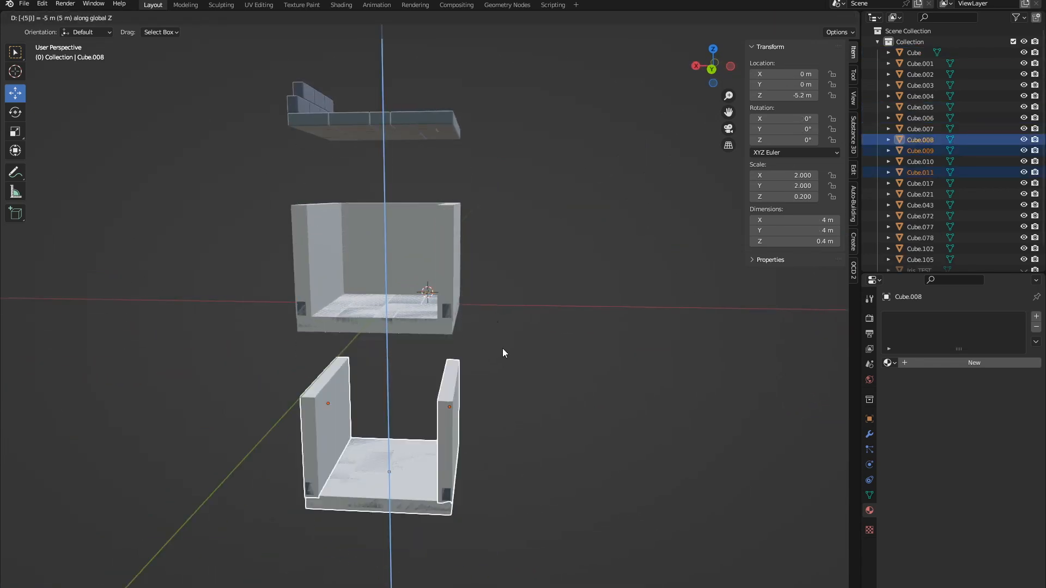
key(Return)
- Duplicate the three-walled module's base slab and one side wall block 5 m up along Z onto the one-walled module
scroll(463, 376, up, 3)
click(397, 504)
key(KP_Decimal)
middle_drag(458, 357, 473, 362)
scroll(463, 349, down, 9)
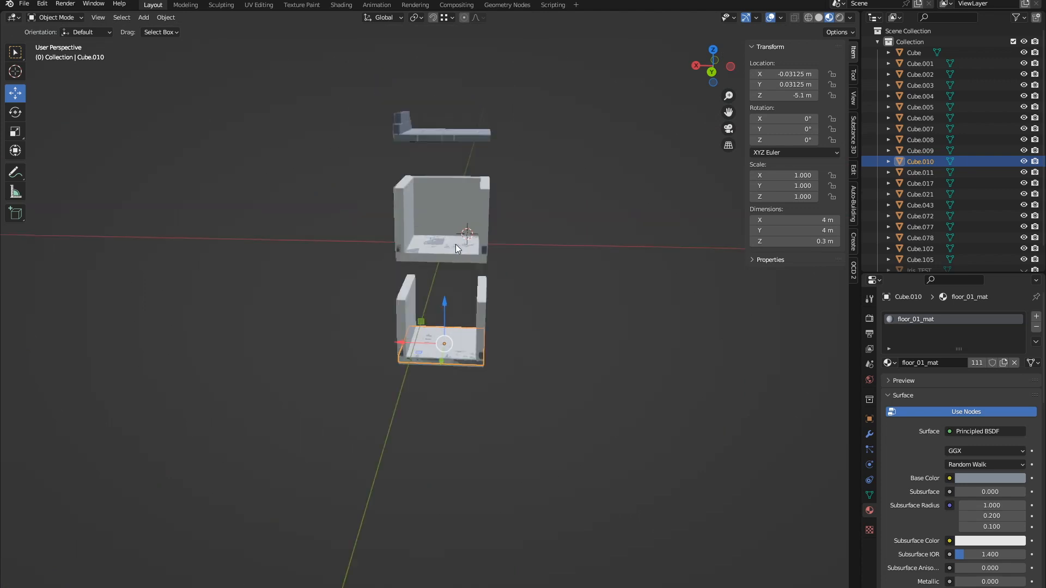
click(455, 245)
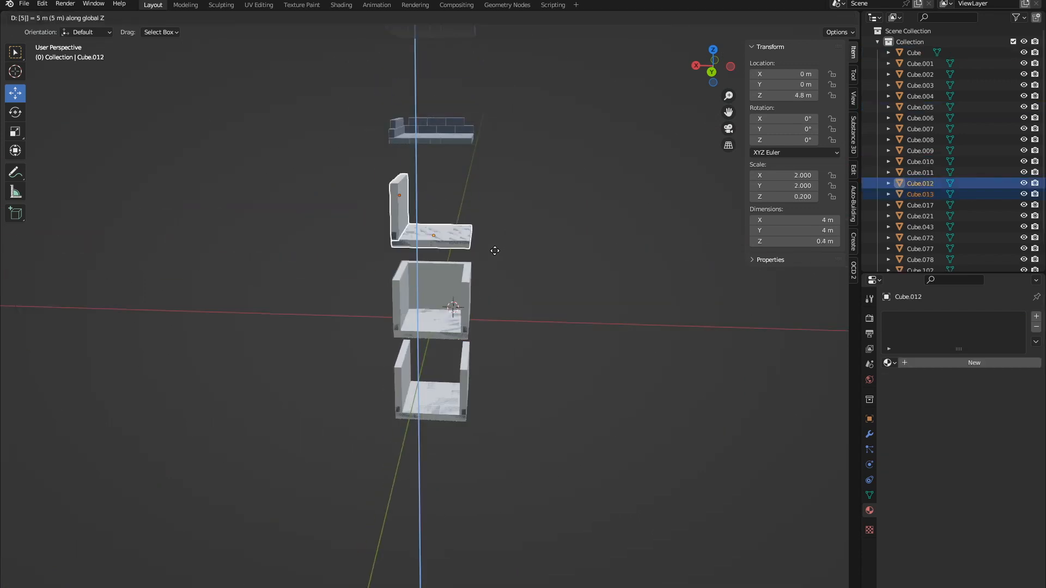
key(Return)
- Duplicate the three-walled module's base slab, one side wall block and back wall block 10 m up along Z onto the corner module
scroll(502, 270, up, 5)
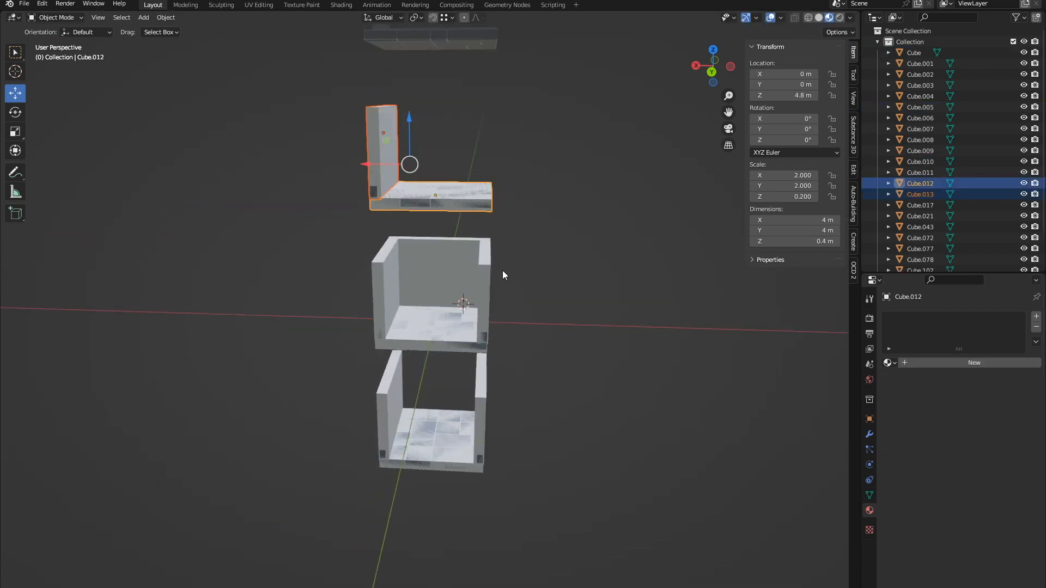
click(461, 270)
shift+click(375, 290)
shift+click(413, 352)
scroll(490, 294, down, 5)
shift+middle_drag(537, 234, 455, 321)
text(0)
key(Return)
- Extend the open end face of the corner module's back wall block along X to the floor's edge
scroll(511, 310, up, 3)
click(407, 276)
key(Tab)
click(414, 283)
key(KP_Decimal)
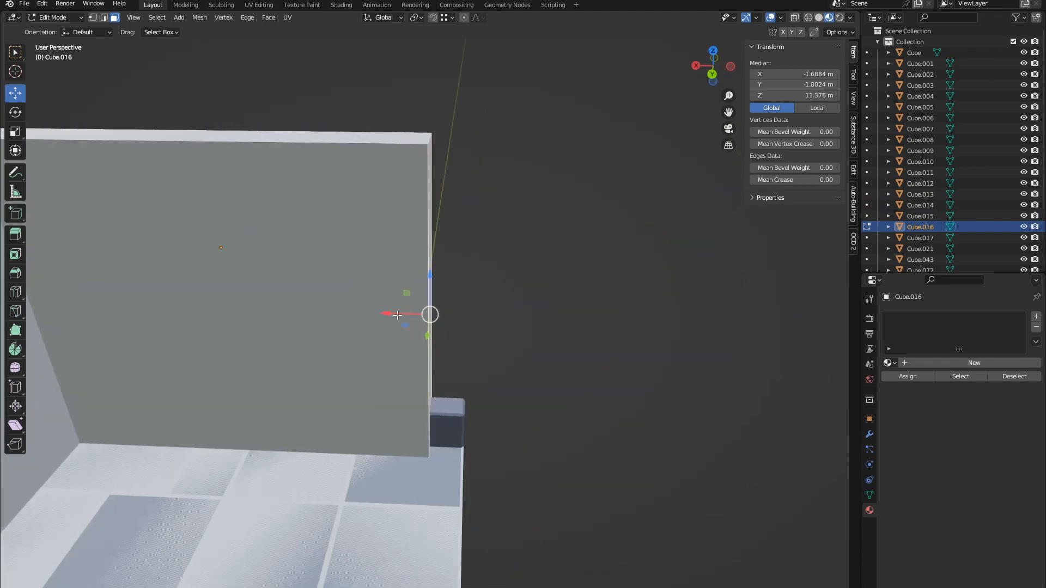
drag(397, 315, 430, 321)
key(Tab)
- Duplicate the corner module's base slab for the floor-only module above it
scroll(550, 370, down, 9)
click(417, 389)
key(shift+d)
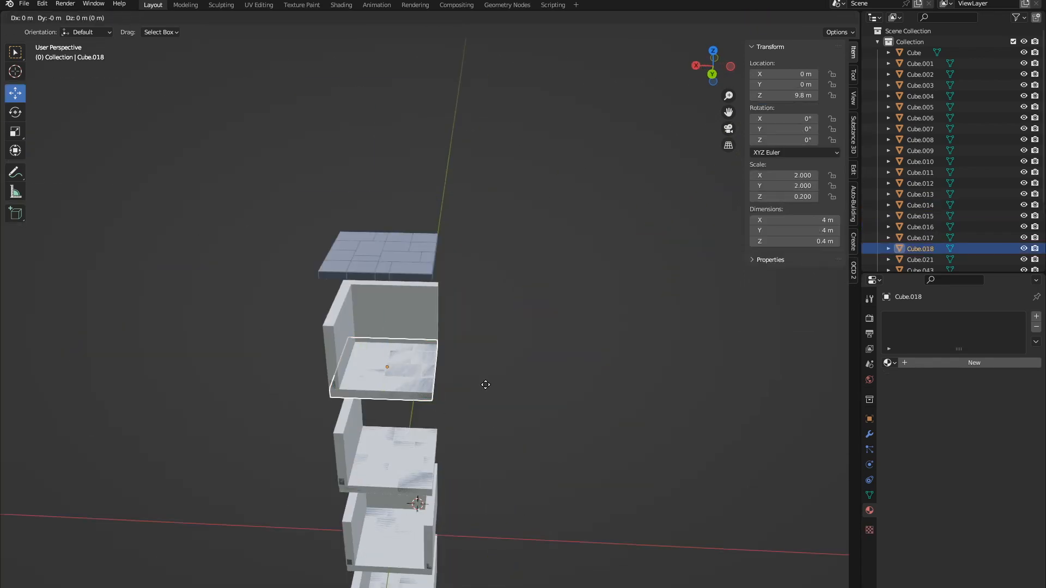
key(Return)
scroll(580, 368, down, 3)
middle_drag(580, 368, 546, 307)
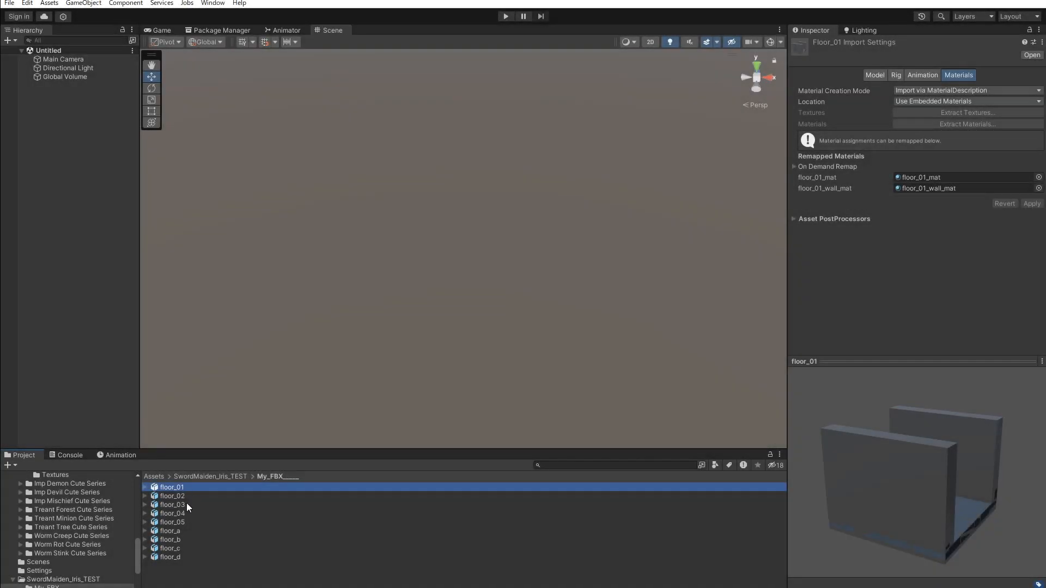
- Switch to Unity, place the floor_05 model in the scene and select its col.003 collision mesh
drag(173, 522, 535, 341)
middle_drag(534, 341, 541, 281)
click(540, 281)
- Add a Mesh Collider to col.003 and disable its Mesh Renderer
click(886, 204)
click(882, 242)
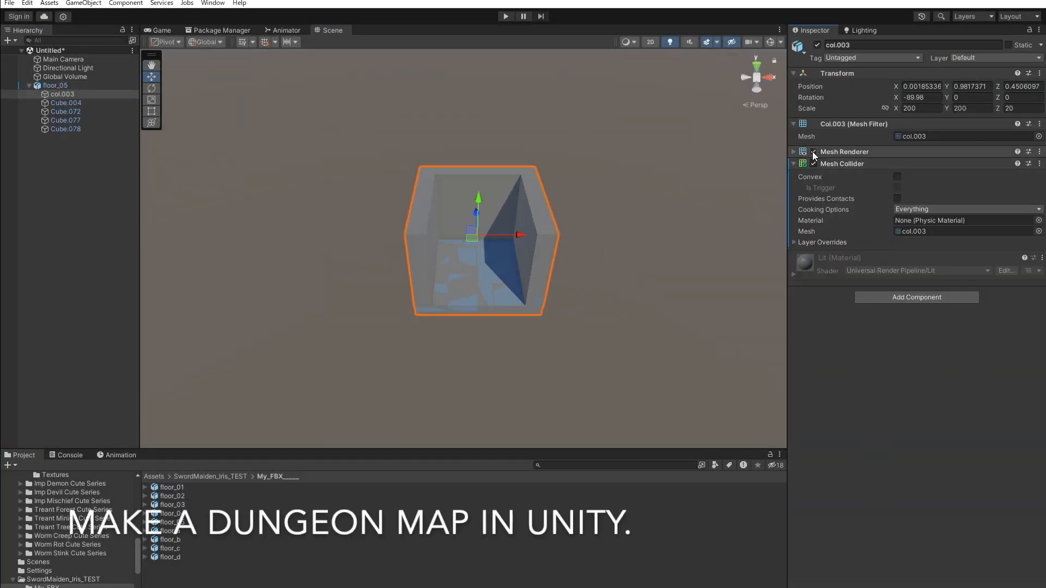
click(813, 152)
- Set the Directional Light's color to a pale blue, about CCD7E0
scroll(691, 321, up, 3)
click(68, 68)
click(925, 195)
drag(938, 283, 942, 257)
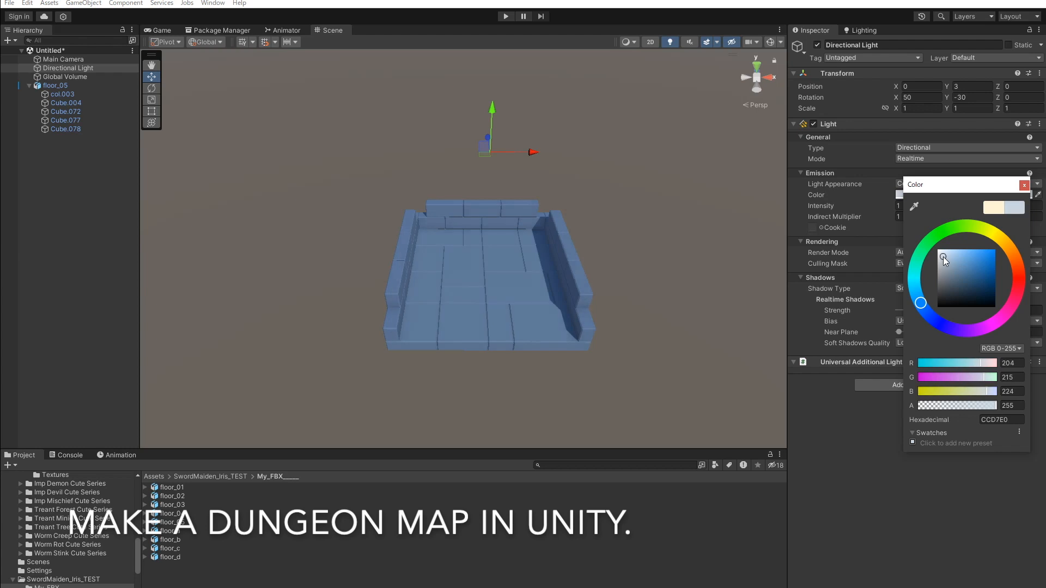
click(1024, 185)
- Reduce the Directional Light's realtime shadow strength and select floor_05
drag(984, 309, 964, 309)
click(1018, 309)
text(0.)
scroll(555, 218, up, 5)
click(116, 87)
right_drag(370, 204, 373, 209)
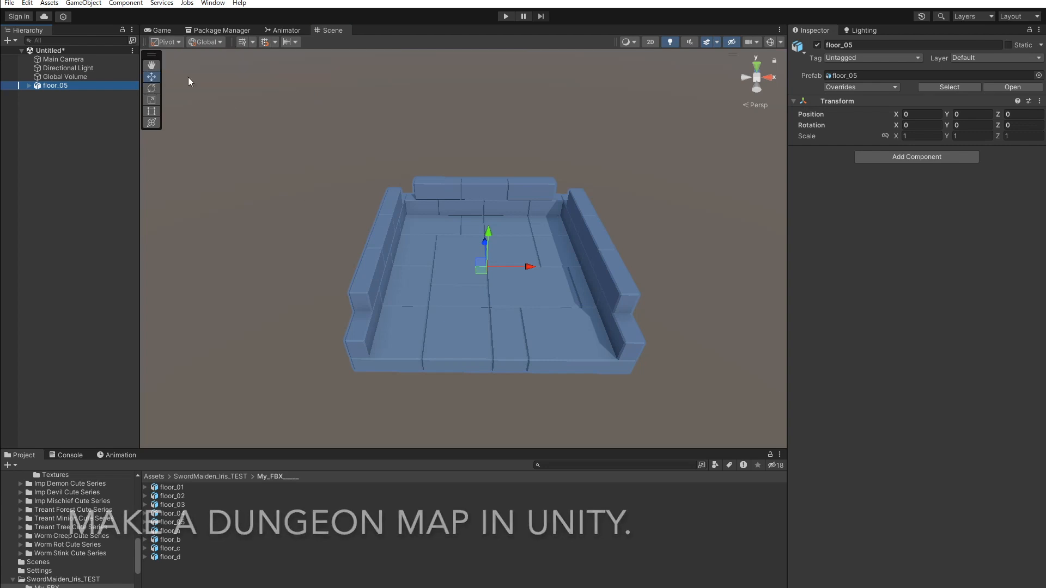
scroll(229, 121, down, 3)
- In the Game view, give the Main Camera a Solid Color background in dark grey, about RGB 26, 27, 29
click(159, 30)
click(69, 60)
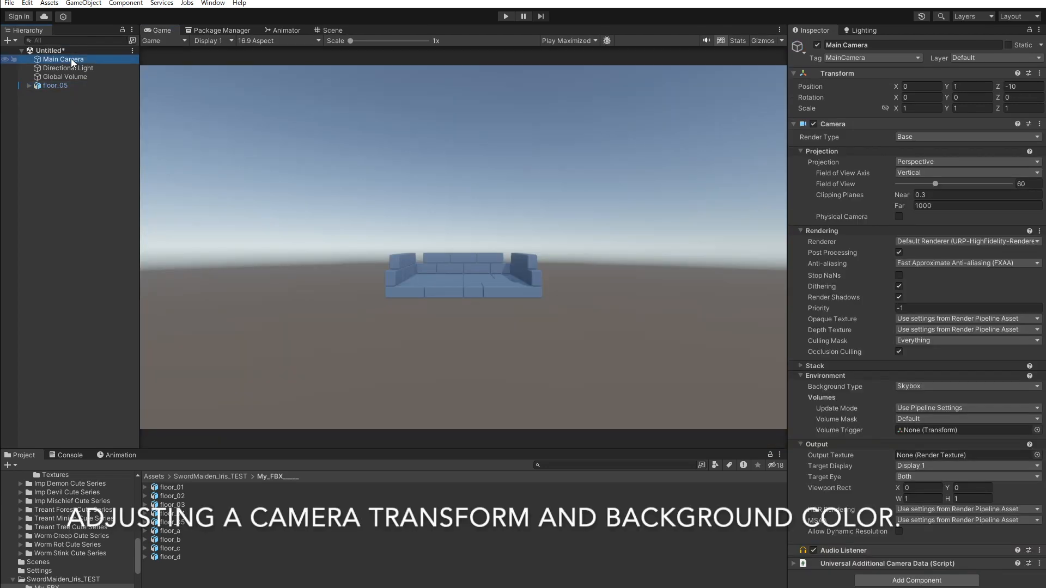
click(926, 409)
click(904, 397)
drag(956, 473, 954, 482)
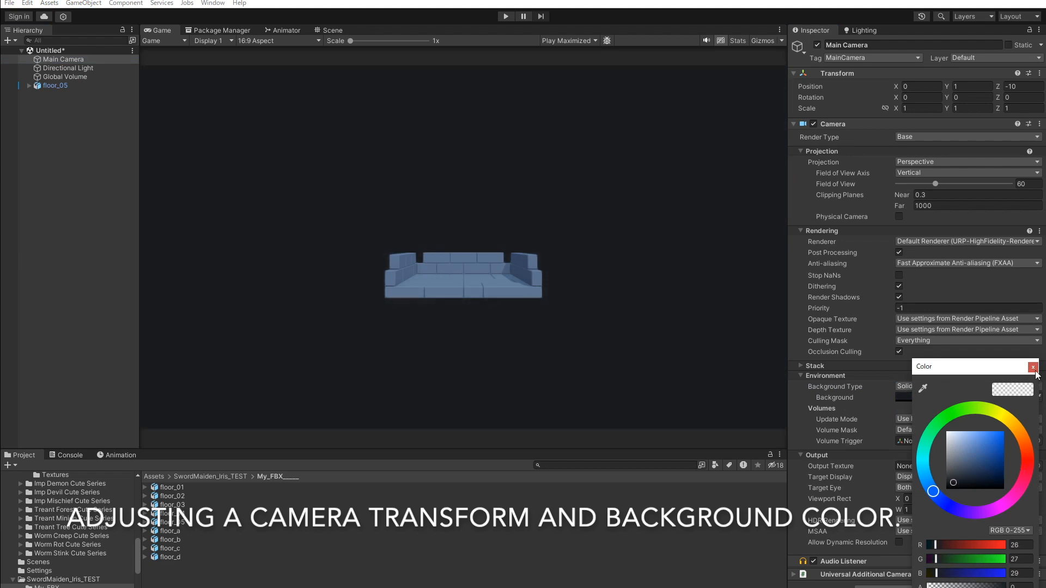
- Set the Main Camera's X rotation to 20, field of view to 35, Y position to 5 and Z position to -11
click(936, 98)
text(20)
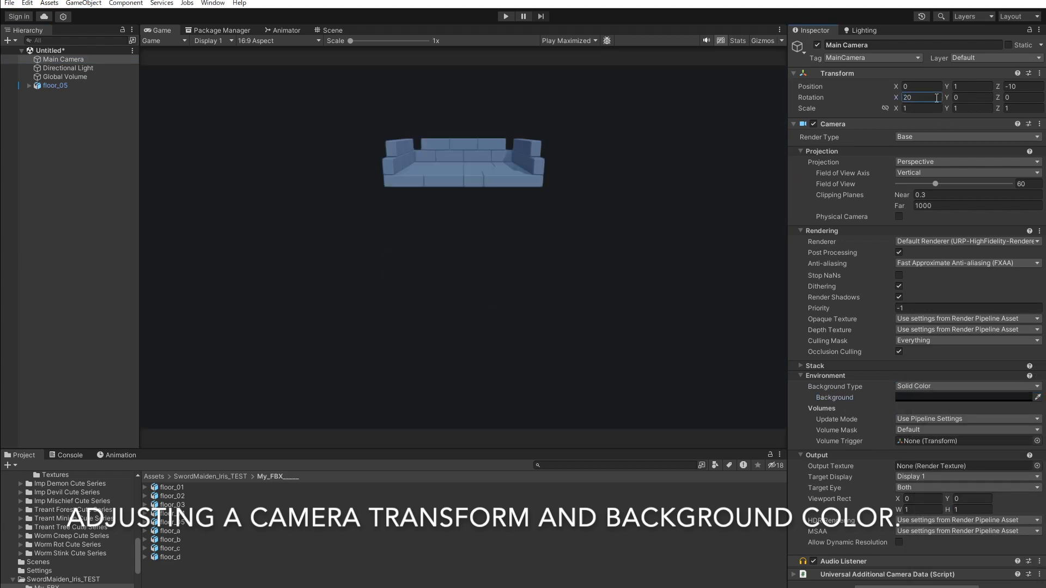
text(35)
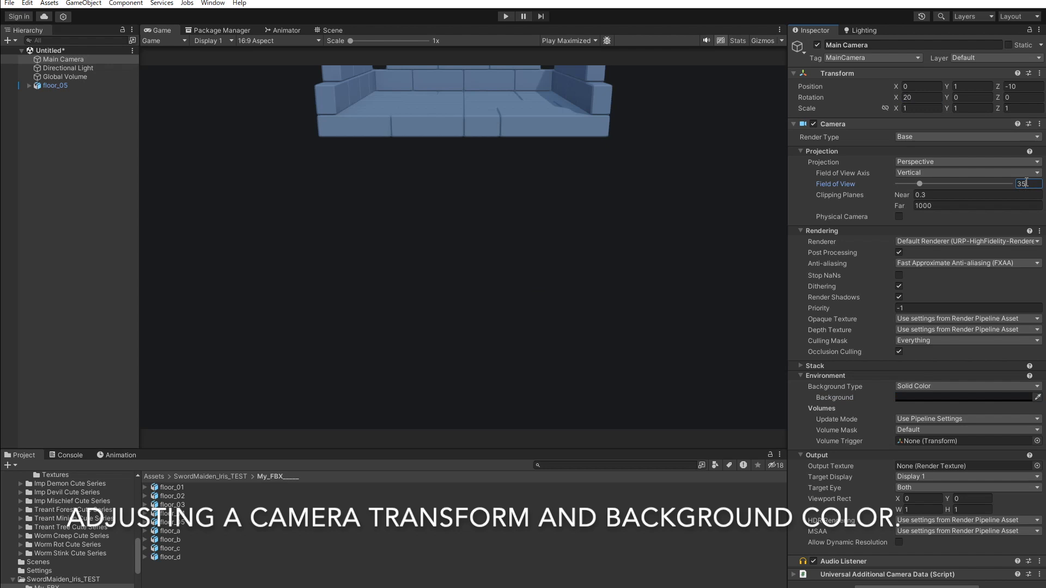
text(5)
click(1024, 87)
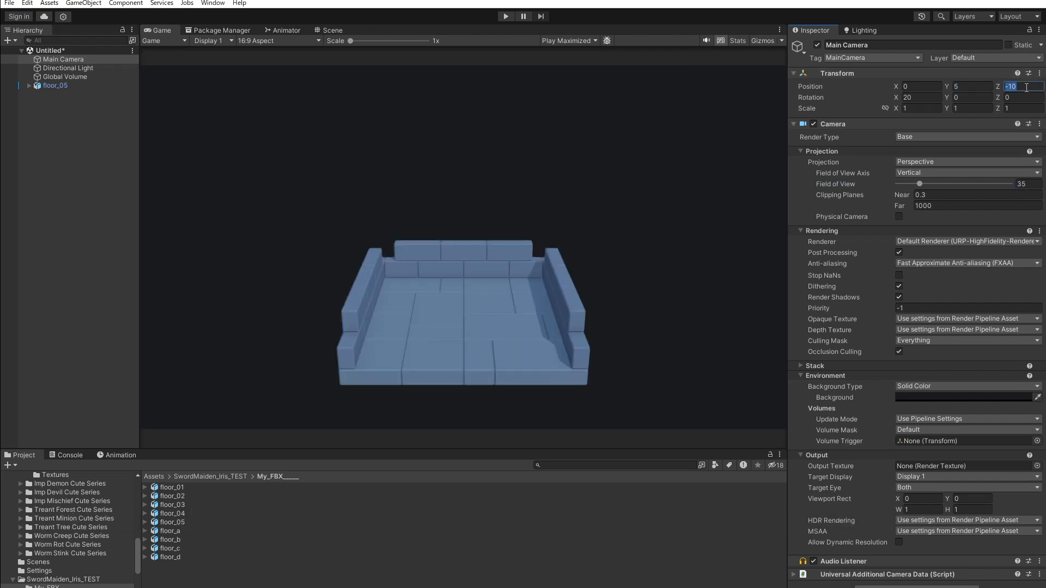
text(-11)
- Set the floor_05 module's Y rotation to 180
click(100, 86)
click(963, 124)
text(180)
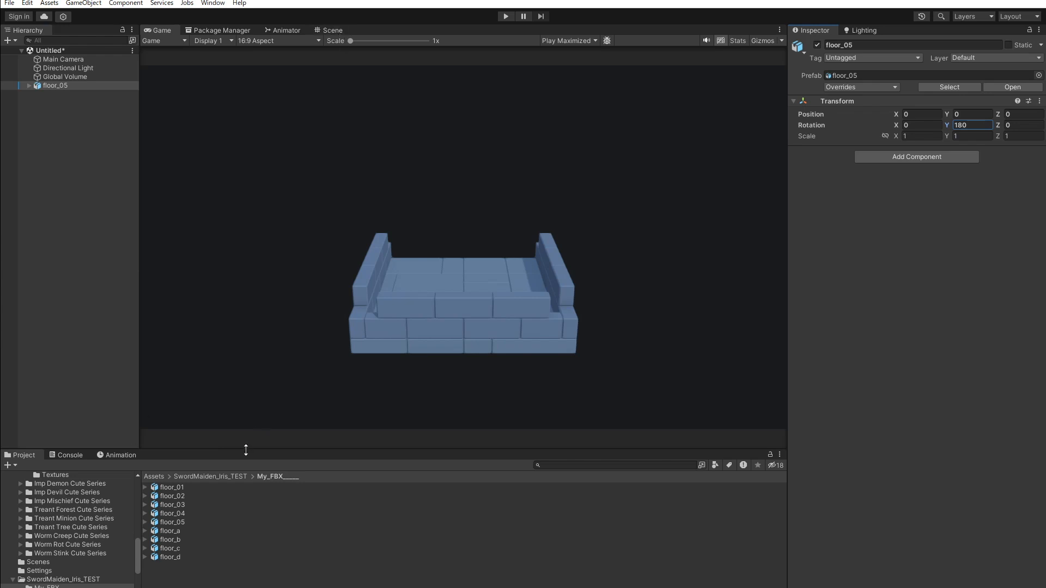
- Return to the Scene view and place the Chara_ani prefab from the My_Prefab_____ folder on floor_05
drag(245, 450, 245, 379)
click(332, 30)
scroll(89, 469, up, 3)
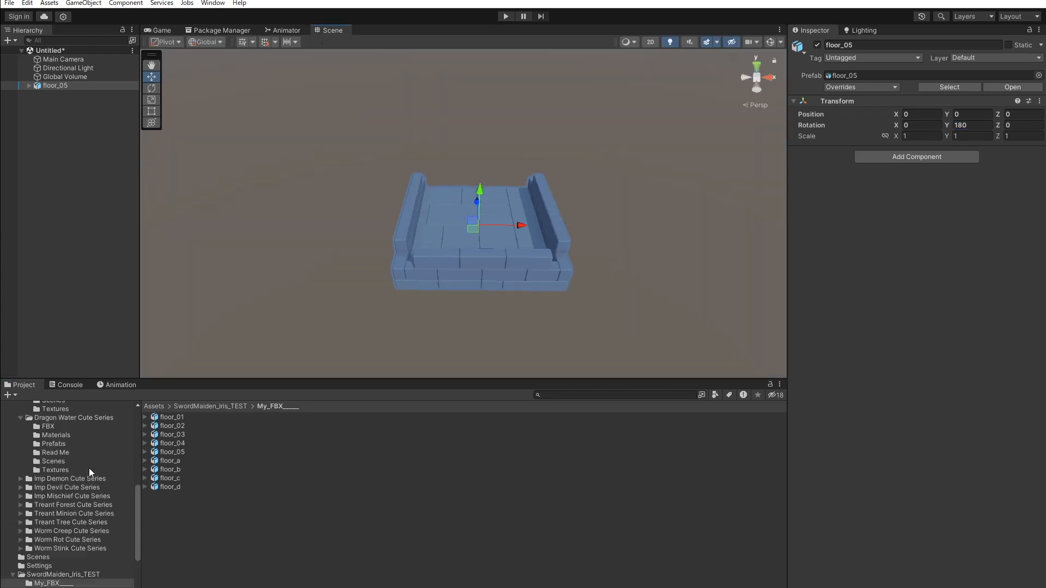
scroll(88, 470, down, 5)
click(63, 537)
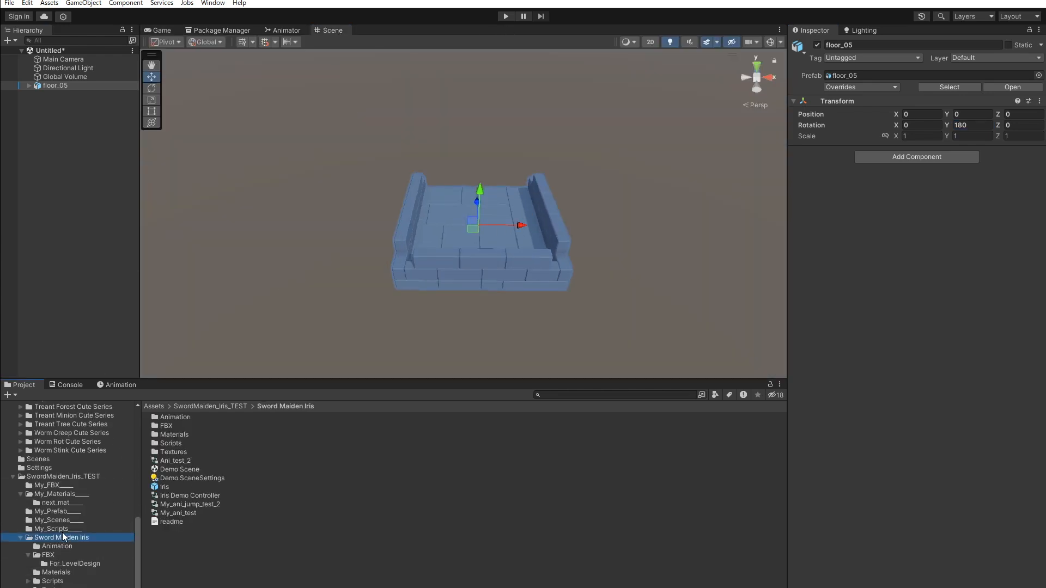
scroll(63, 538, down, 1)
click(67, 552)
click(65, 546)
drag(188, 417, 500, 228)
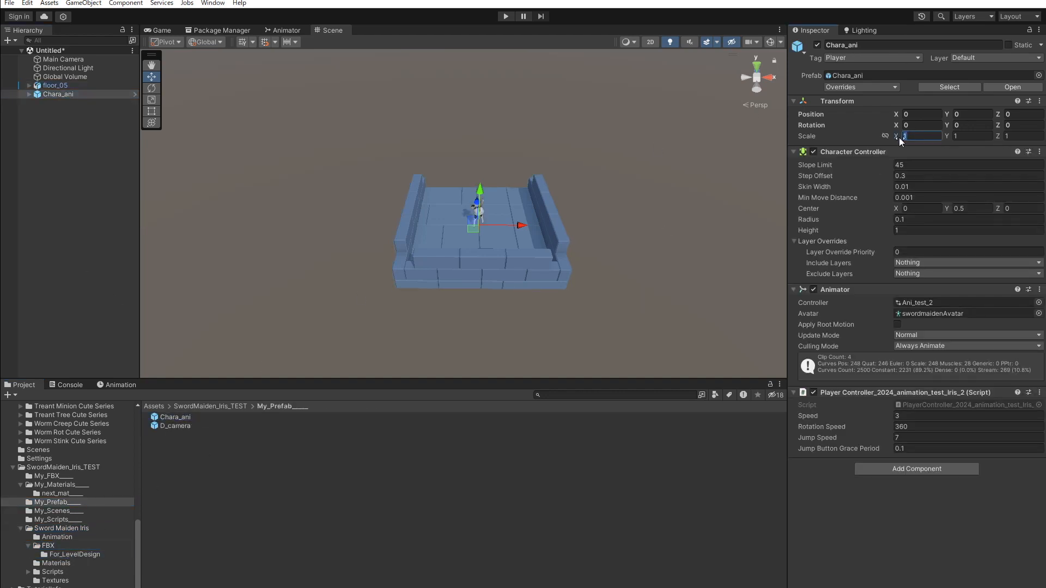
- Set the Chara_ani character's scale to 1.8 on X, Y and Z
text(1.8)
key(Tab)
text(1.8)
key(Tab)
text(1.8)
key(Return)
click(669, 228)
scroll(388, 152, up, 8)
alt+drag(388, 152, 470, 223)
scroll(469, 223, down, 5)
middle_drag(502, 199, 506, 187)
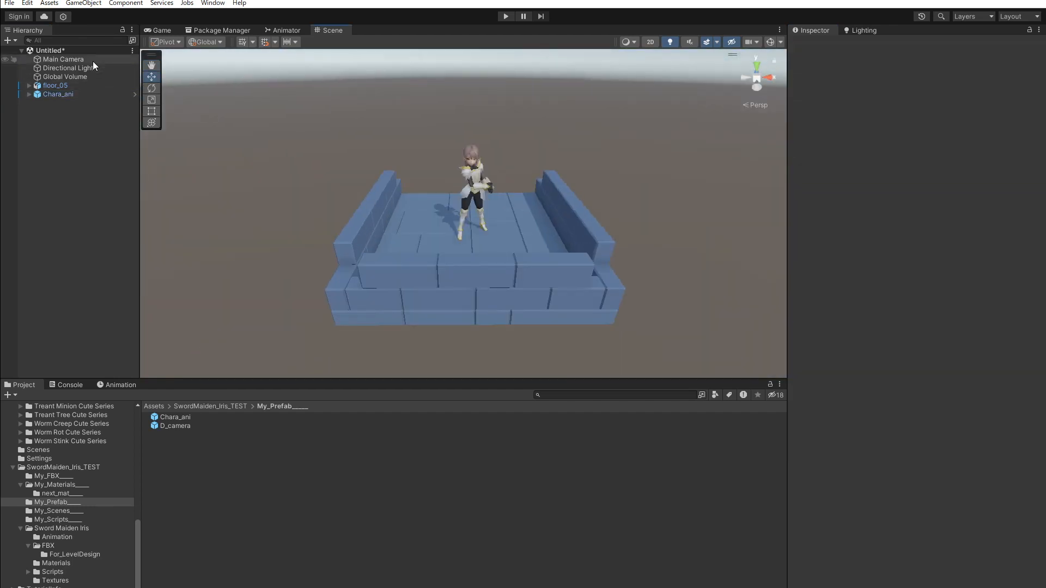
- Add the floor_01 model from the My_FBX_____ folder to the scene and set its Z position to 4
click(171, 425)
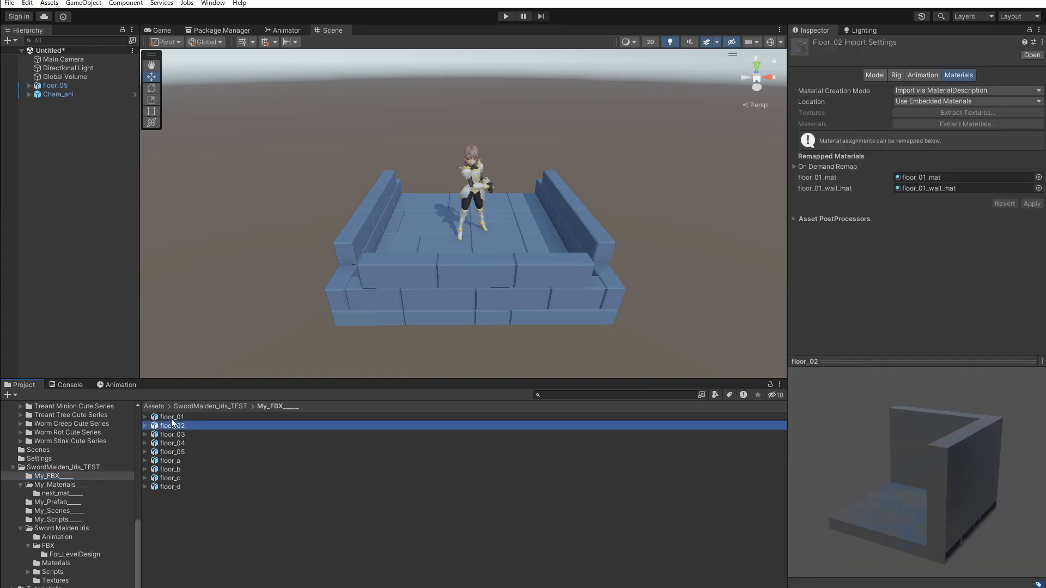
click(171, 417)
drag(171, 418, 66, 158)
scroll(515, 248, down, 3)
alt+drag(514, 248, 464, 289)
click(1027, 116)
text(4)
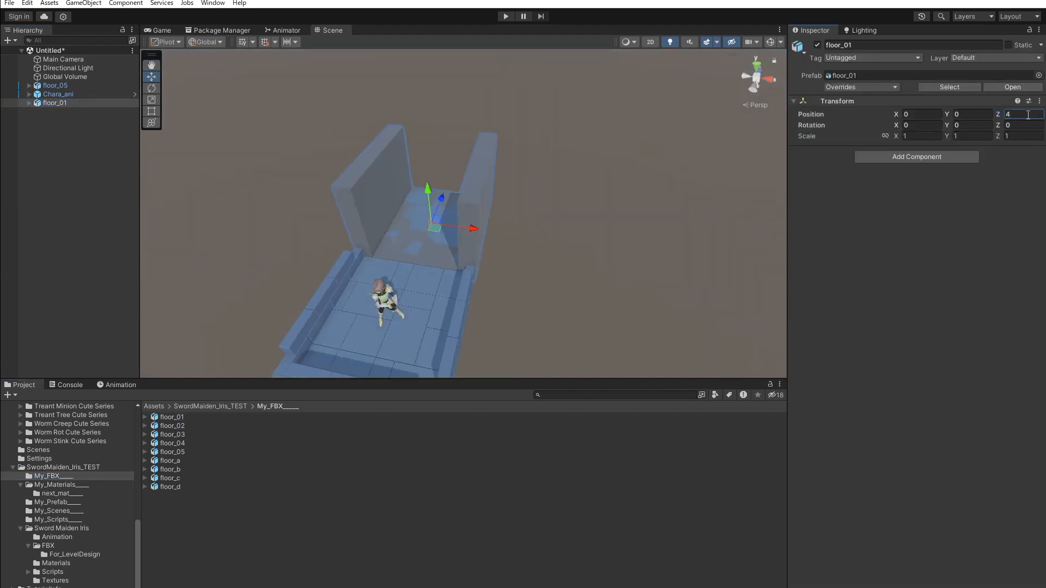
- Add a Mesh Collider to floor_01's collision block and disable the block's Mesh Renderer
click(488, 146)
click(916, 204)
click(910, 242)
click(813, 152)
- Add the floor_02 model beyond floor_01 and give its col block a Mesh Collider with the Mesh Renderer disabled
alt+drag(589, 168, 545, 175)
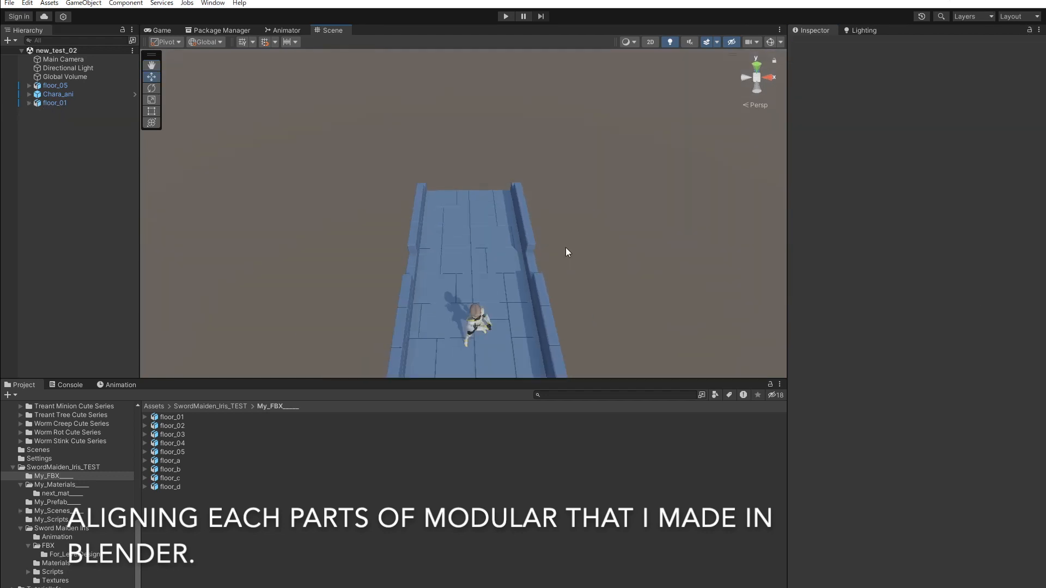
click(190, 436)
click(190, 426)
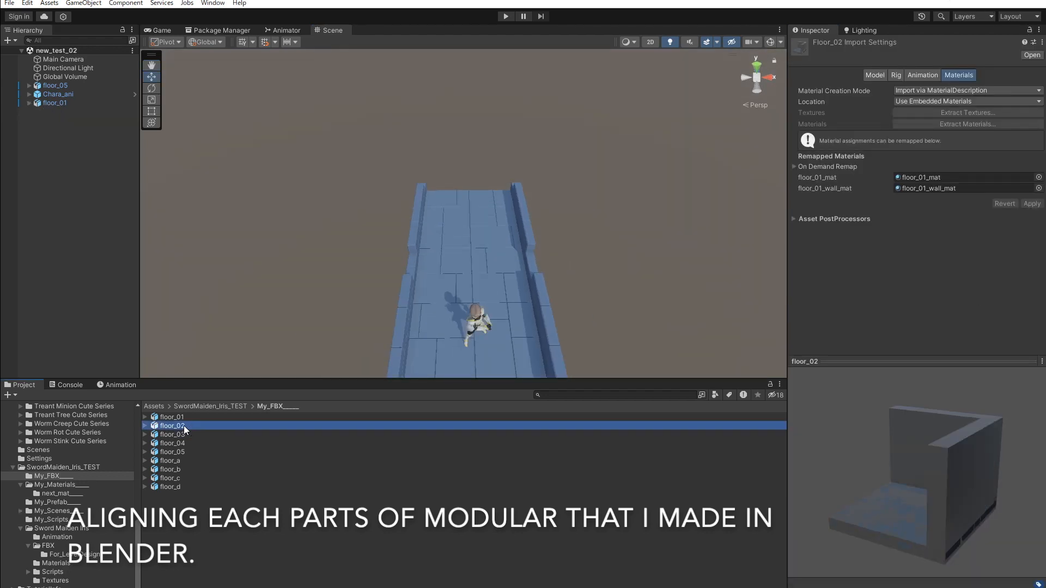
drag(190, 427, 68, 164)
key(Return)
click(501, 92)
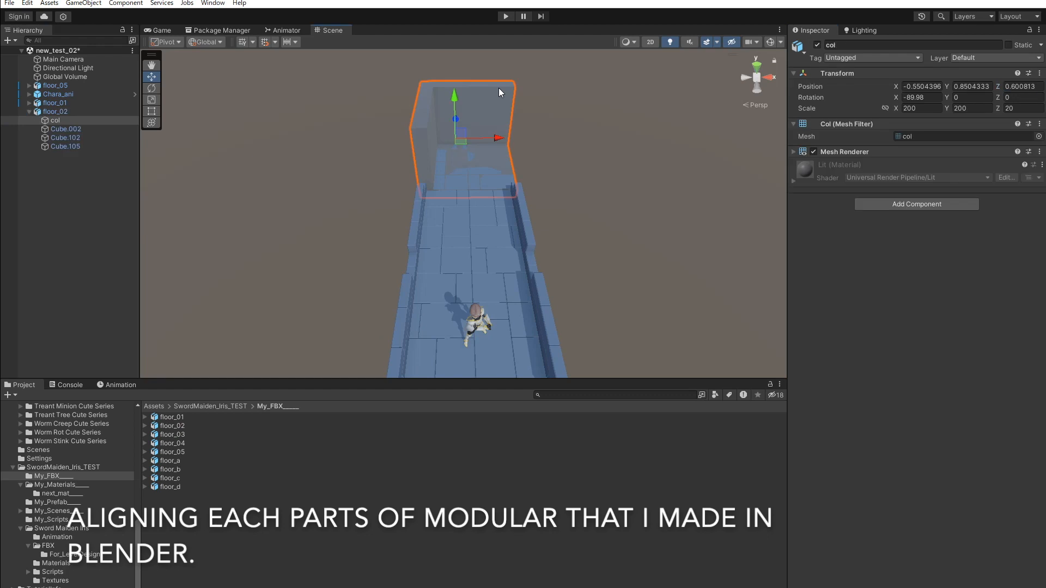
click(885, 242)
- Play-test the scene and set the Speed in Chara_ani's Player Controller script to 6
click(505, 16)
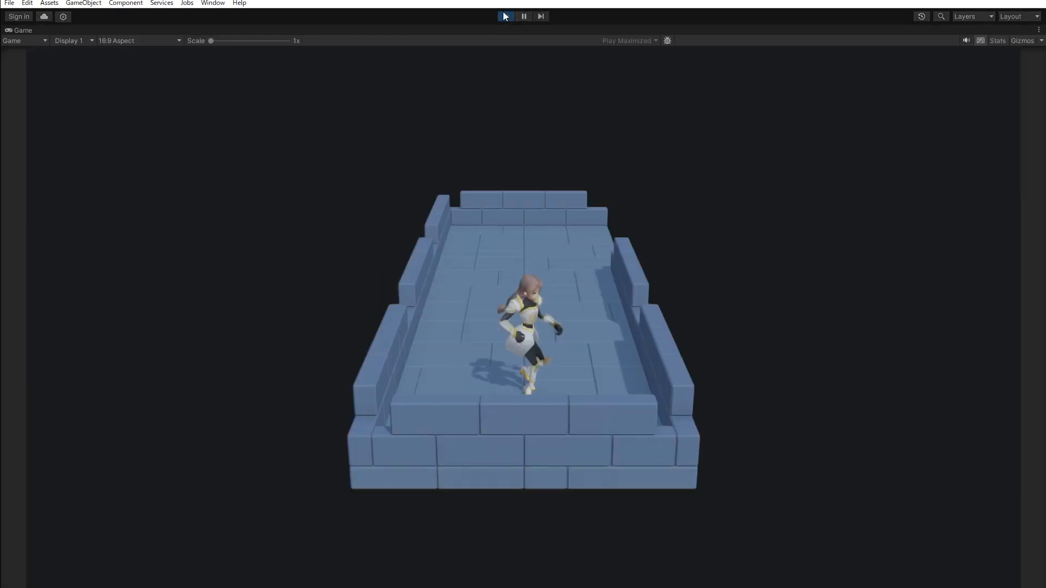
click(503, 16)
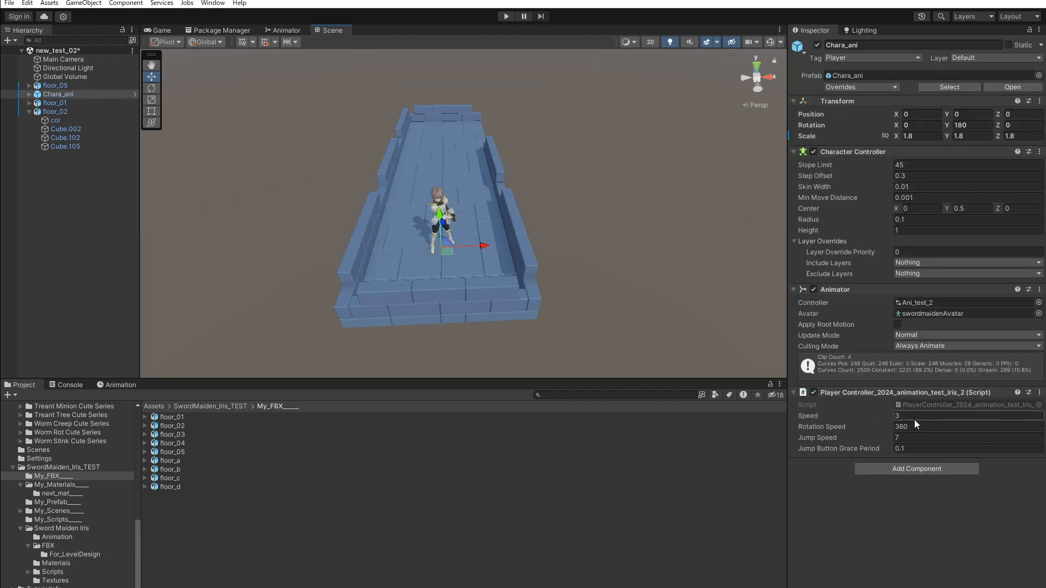
text(6)
- Attach the Cam_not_Rot script to Main Camera with Chara_ani as Player Move, and play-test the following camera
click(64, 60)
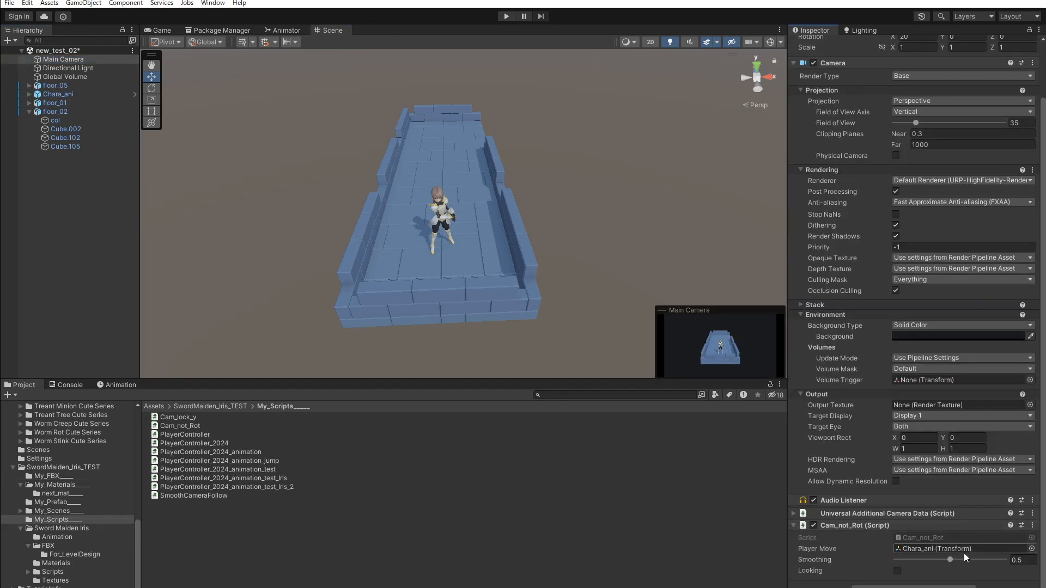
click(506, 16)
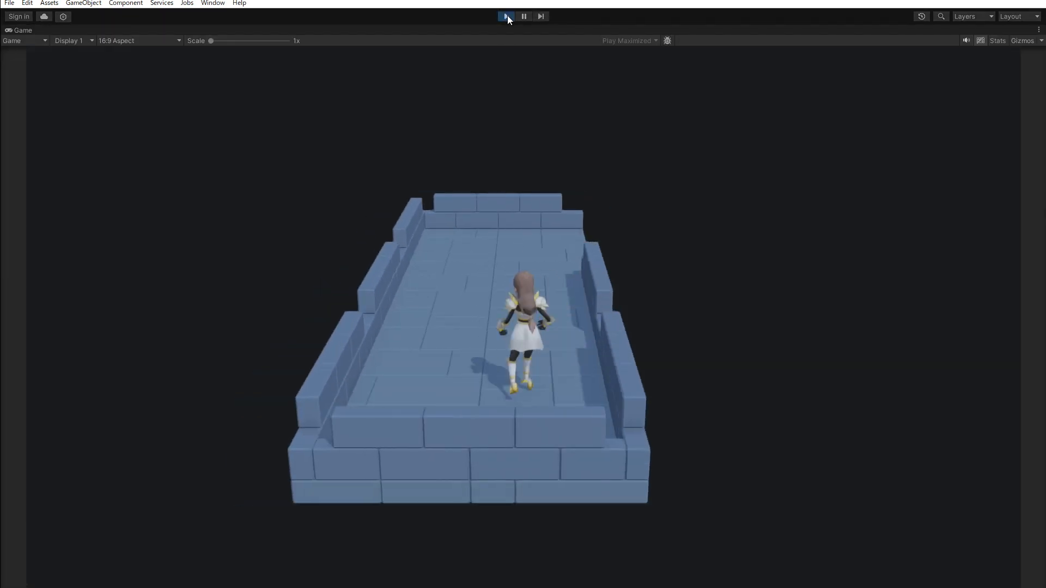
click(508, 16)
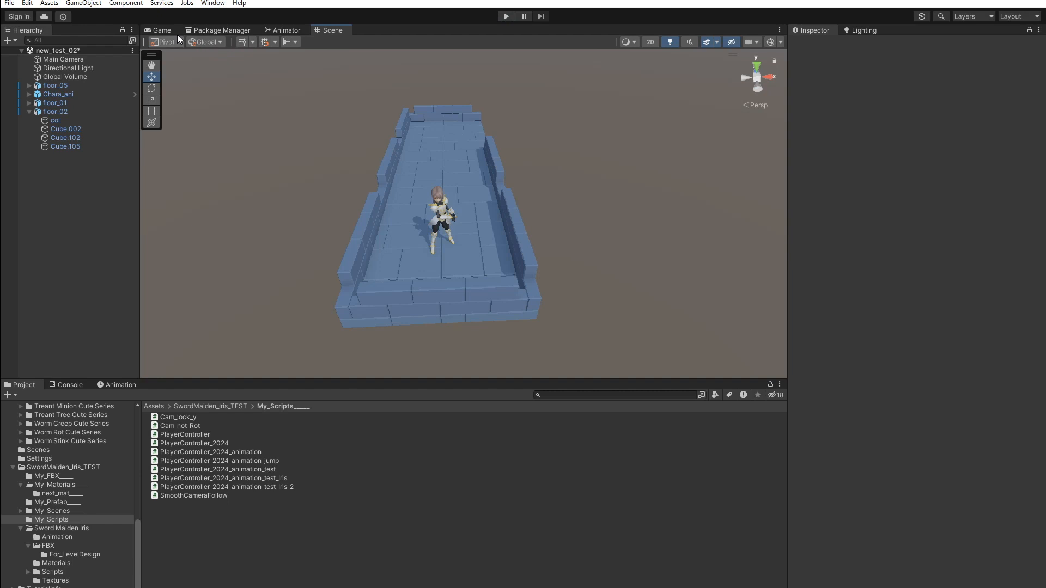
- Set the Game view's play behaviour to Play Focused and return to the Scene view
click(164, 30)
click(550, 40)
click(561, 53)
click(340, 30)
- Duplicate floor_01, place the copy at X 4, Z 8 and set its Y rotation to 90
scroll(456, 178, down, 4)
alt+drag(456, 178, 565, 222)
scroll(479, 219, up, 2)
click(479, 219)
key(ctrl+d)
drag(517, 195, 503, 140)
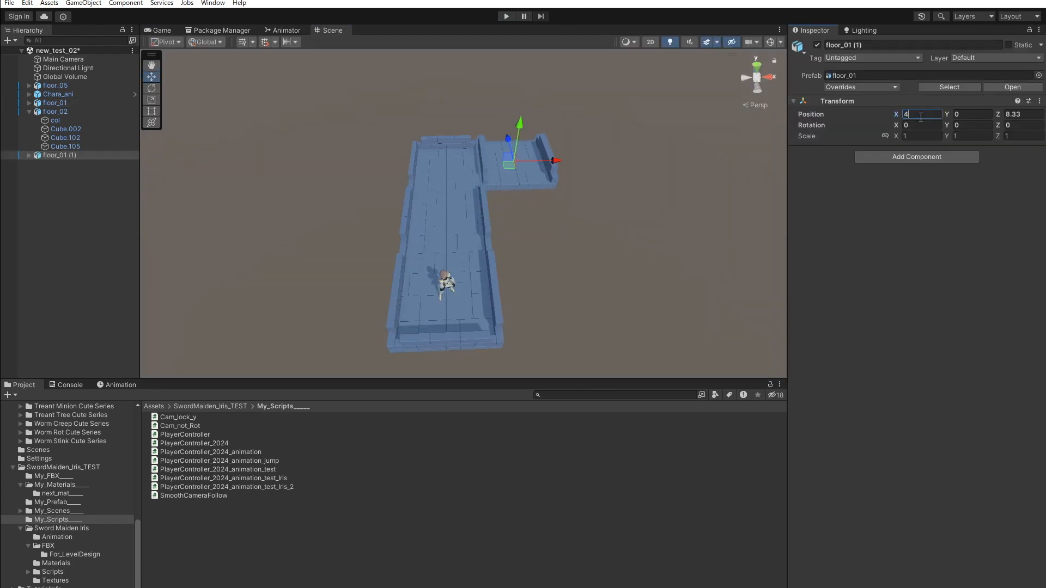
key(Tab)
text(90)
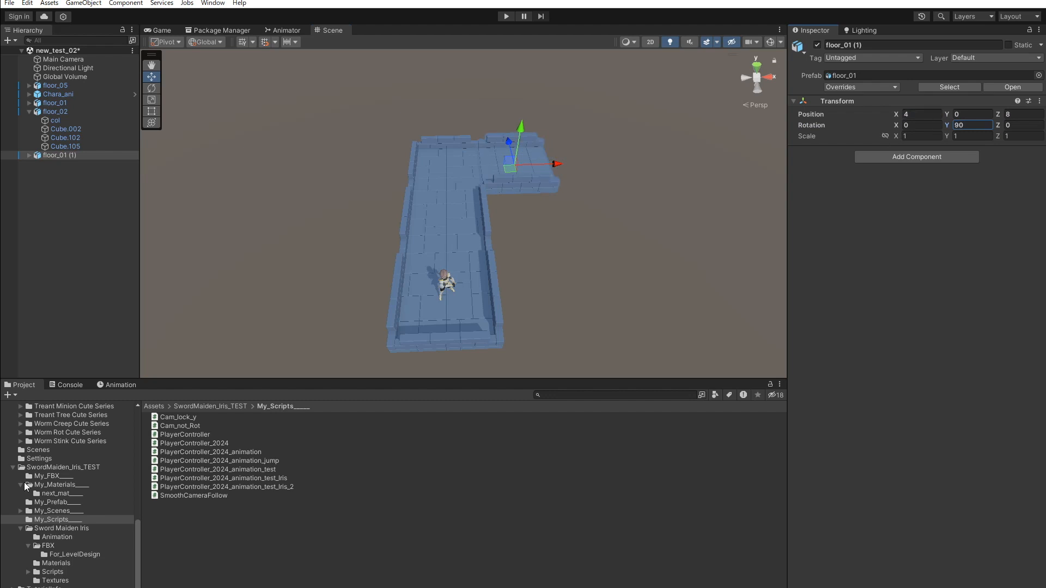
- Add the floor_03 model from the My_FBX_____ folder at X 8, Z 8 with a Y rotation of -90
click(49, 476)
click(180, 433)
drag(180, 433, 582, 175)
click(914, 115)
text(8)
key(Tab)
key(Tab)
key(Tab)
key(Tab)
text(-90)
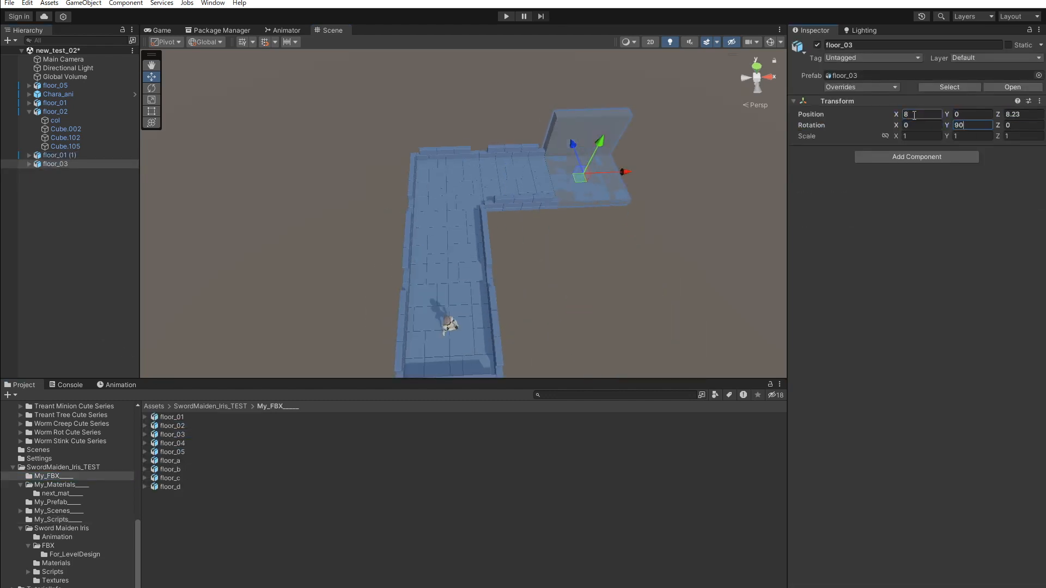
- Add a Mesh Collider to floor_03's col.002 block and disable its Mesh Renderer
click(29, 164)
click(62, 172)
click(886, 204)
click(875, 236)
click(813, 152)
click(687, 227)
- Duplicate floor_01 and place the copy behind floor_03 at X 8, Z 12
middle_drag(653, 225, 602, 252)
click(411, 250)
drag(443, 273, 608, 146)
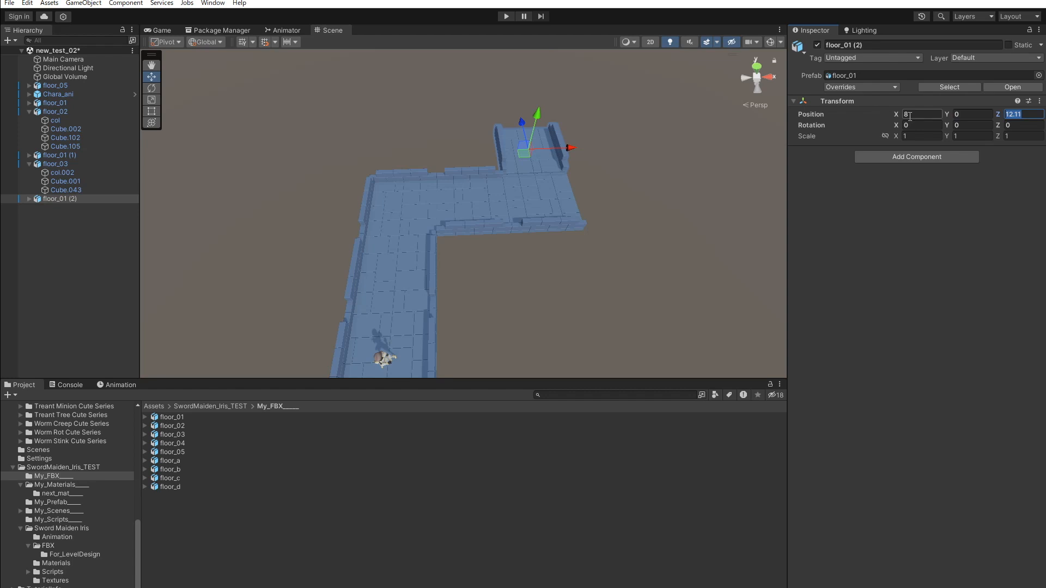
- Add a second floor_05 end piece to the scene and position it at X 8, Z 16
click(177, 449)
click(177, 443)
click(176, 454)
drag(177, 454, 87, 237)
drag(390, 324, 456, 98)
drag(454, 112, 562, 110)
click(934, 116)
text(8)
key(Tab)
key(Tab)
text(16)
- Add a Mesh Collider to the new end piece's col.003 block and disable its Mesh Renderer
click(570, 109)
click(926, 204)
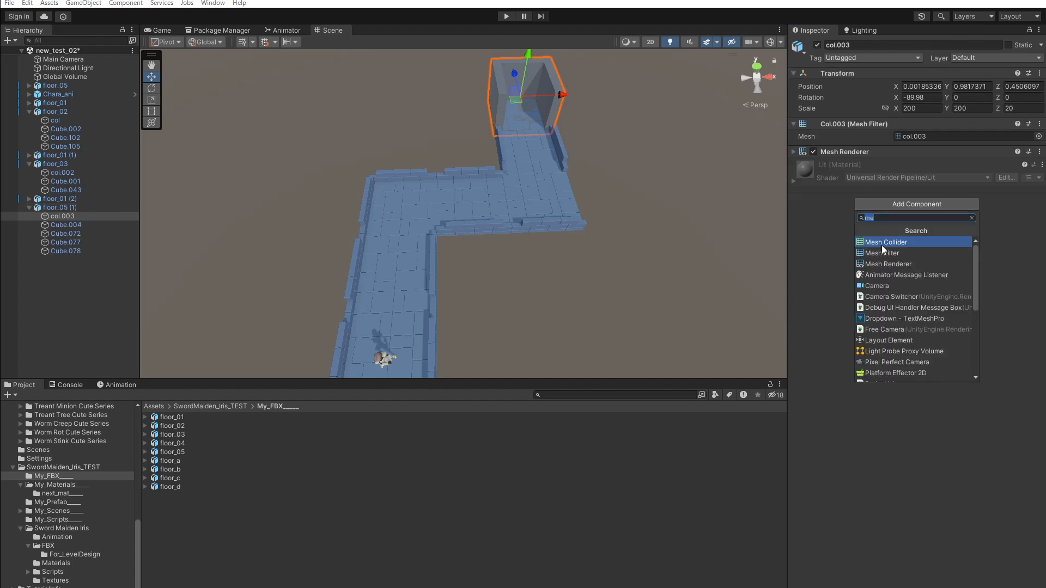
click(881, 245)
click(749, 252)
- Play-test the map by running the character through the corridors to the second end piece and back
click(506, 16)
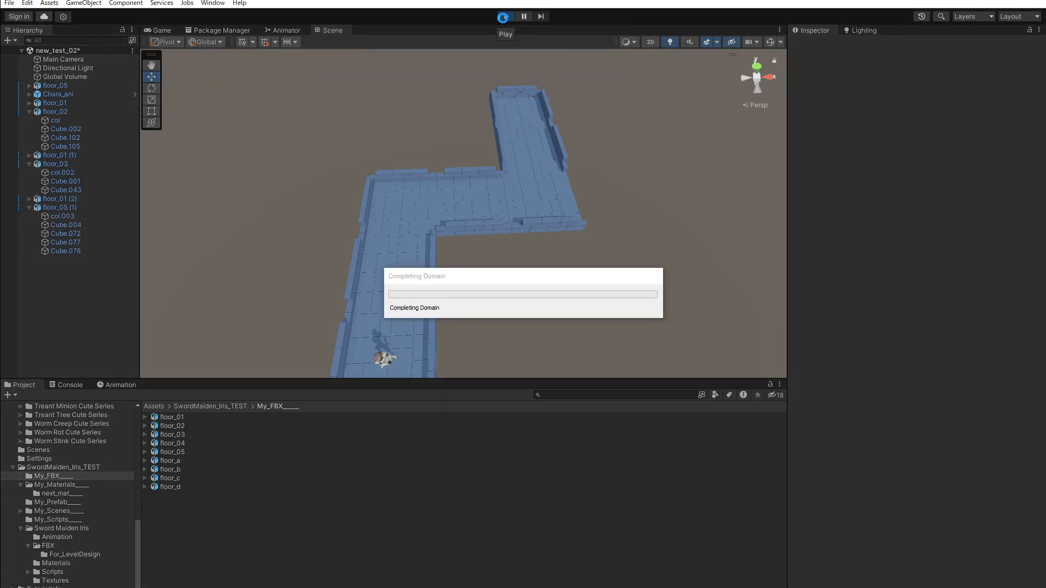
key(d)
key(w)
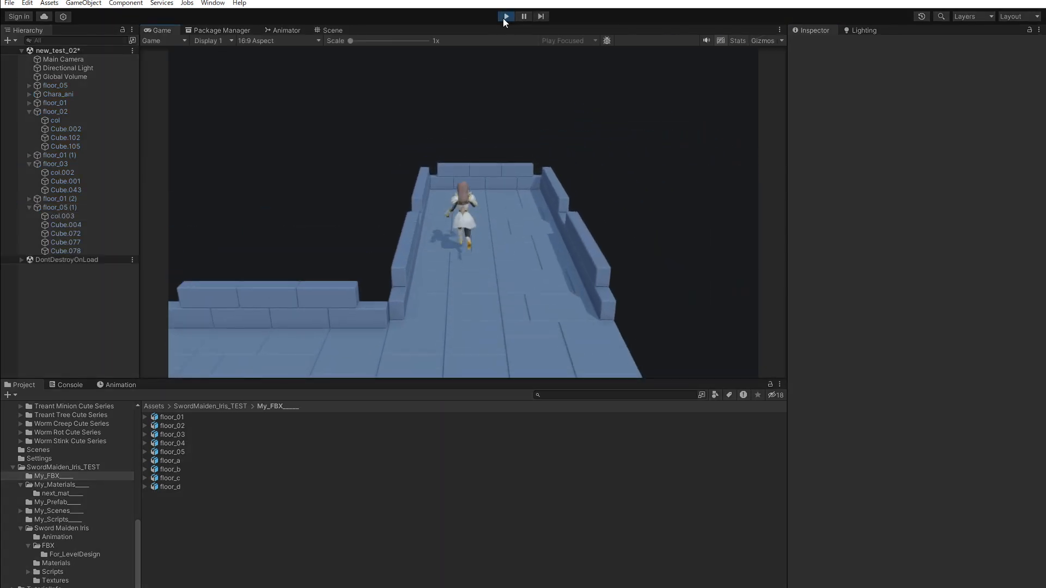
key(s)
key(a)
key(s)
click(506, 16)
- Set the scene's Environment Lighting source to Color with a light blue Ambient Color, and play-test the look
click(863, 30)
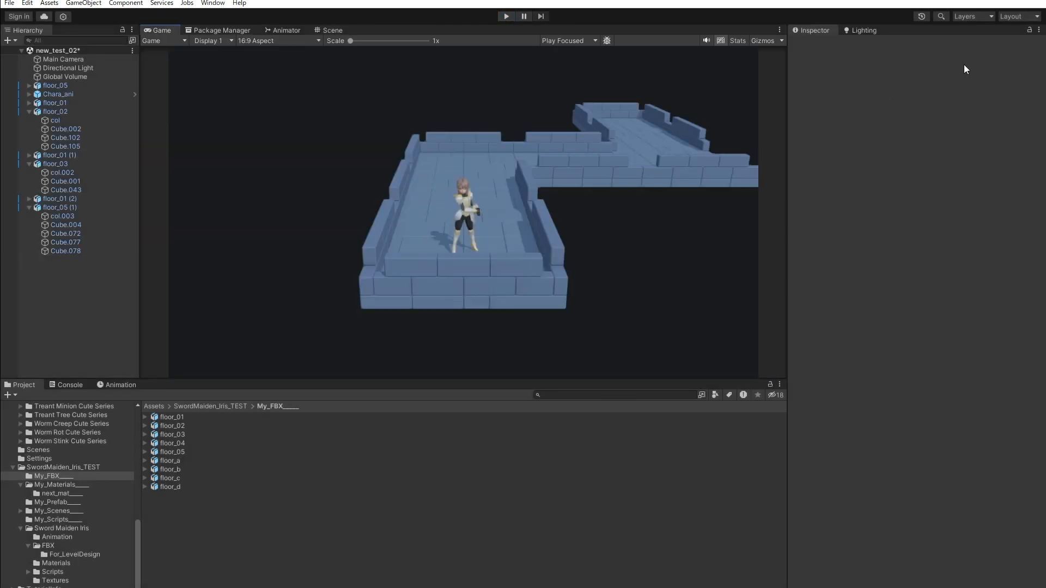
click(868, 46)
click(935, 165)
click(929, 139)
drag(959, 233, 978, 222)
click(506, 16)
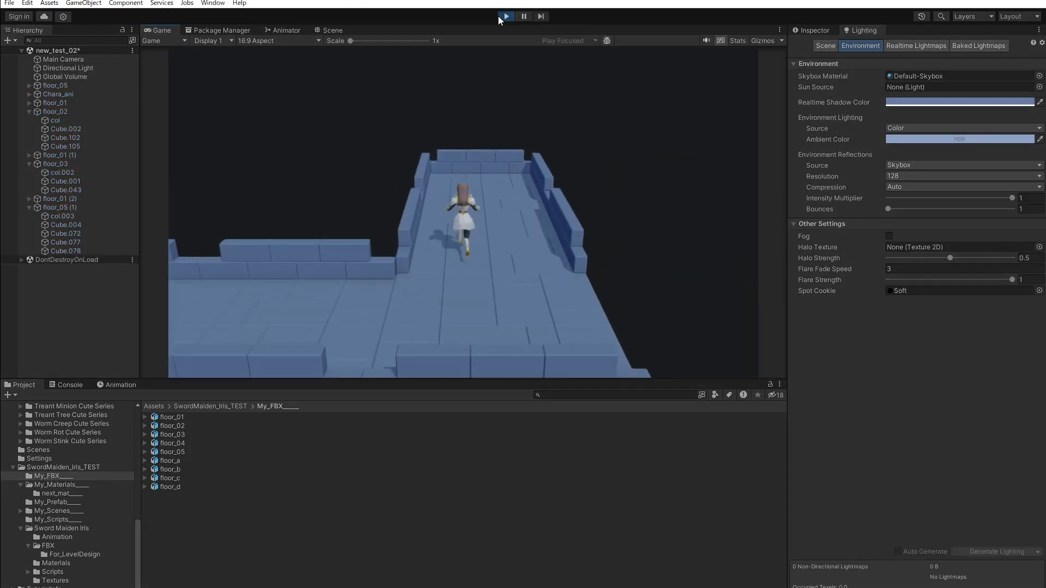
click(505, 17)
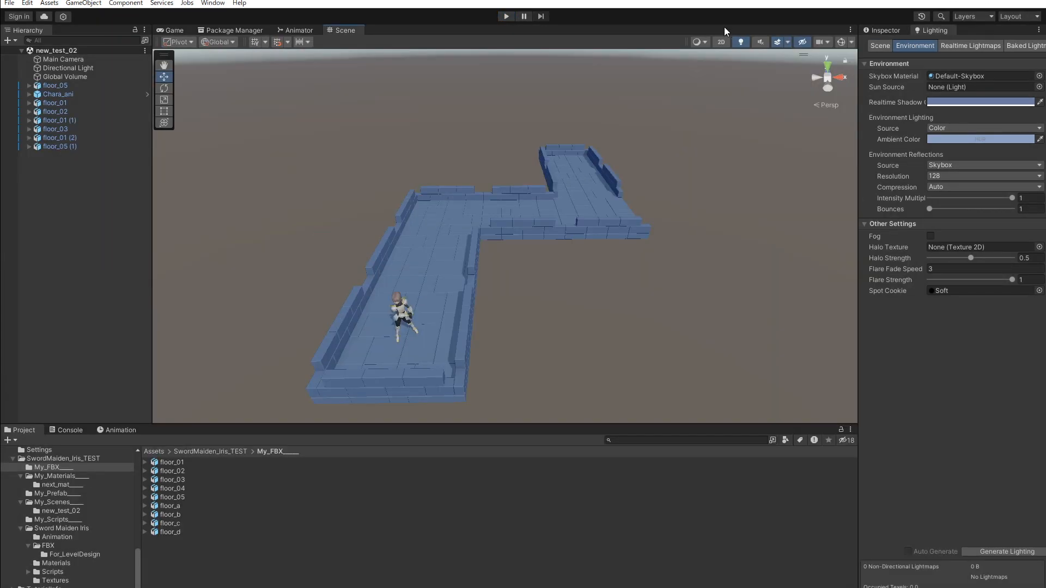
- Duplicate floor_03, set the copy's X position to 12 and its Y rotation to 90
click(611, 210)
middle_drag(713, 166, 573, 197)
key(ctrl+d)
drag(482, 254, 561, 263)
click(883, 31)
text(12)
key(Tab)
key(Tab)
key(Tab)
key(Tab)
text(90)
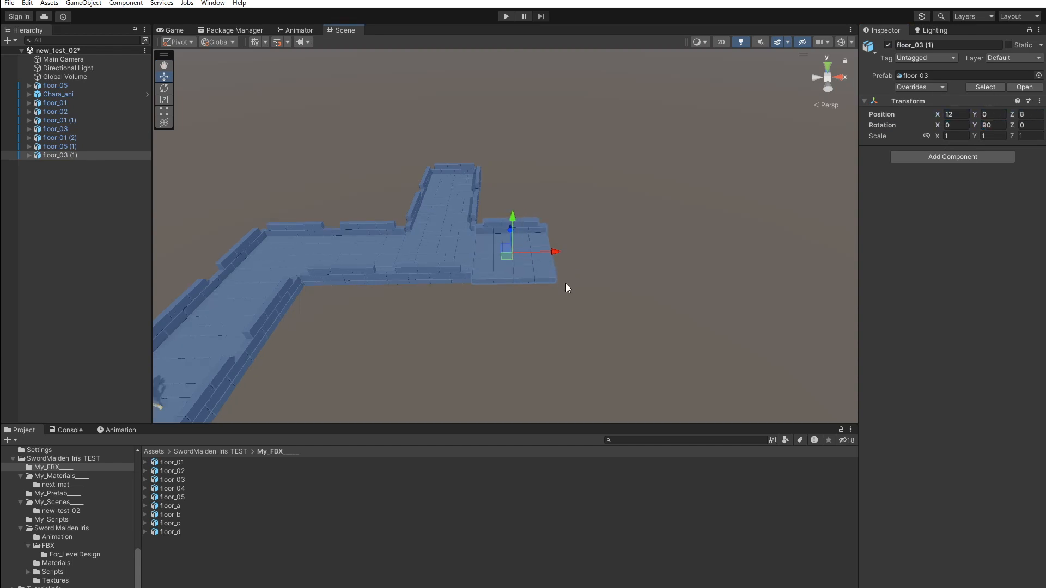
- Duplicate the floor_03 copy, set the new piece's X position to 16 and its Y rotation to -90
key(ctrl+d)
drag(563, 261, 635, 274)
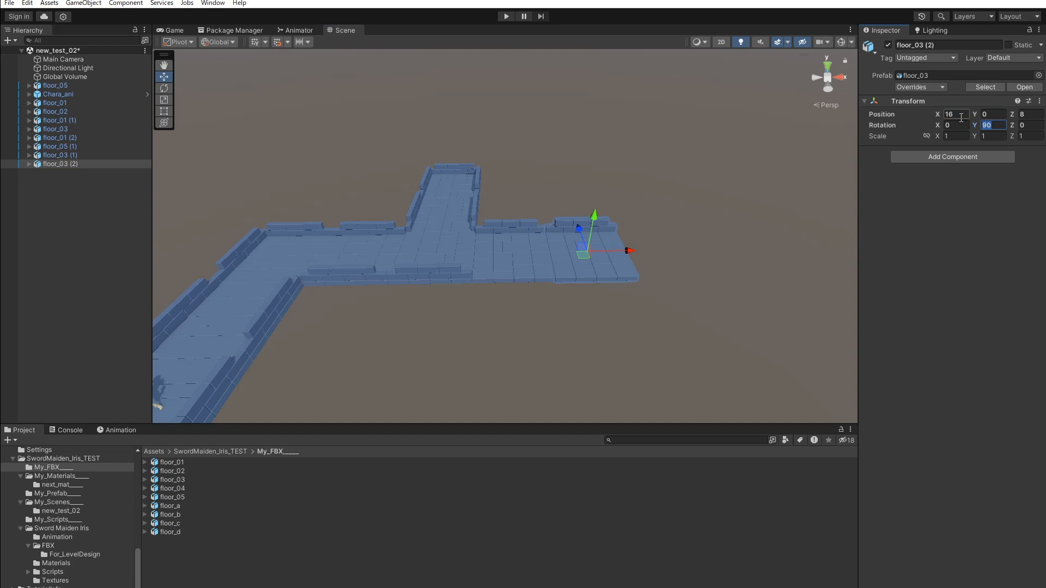
alt+drag(666, 142, 645, 202)
click(580, 256)
key(ctrl+z)
drag(577, 261, 585, 223)
key(z)
key(ctrl+z)
- Try another floor_03 copy behind the last piece at X 16, Z 12
alt+drag(581, 280, 687, 245)
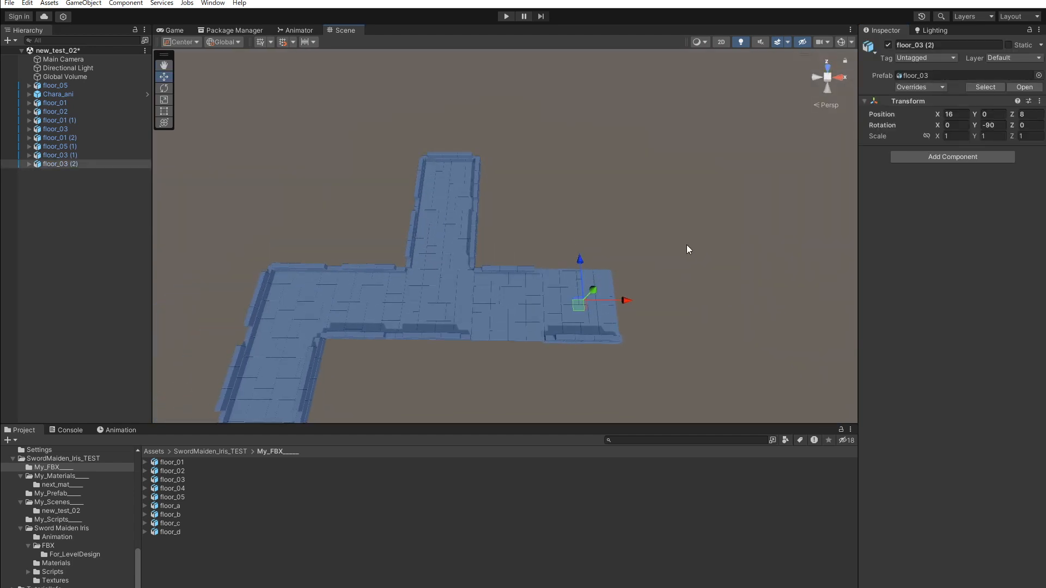
key(ctrl+d)
drag(579, 257, 584, 203)
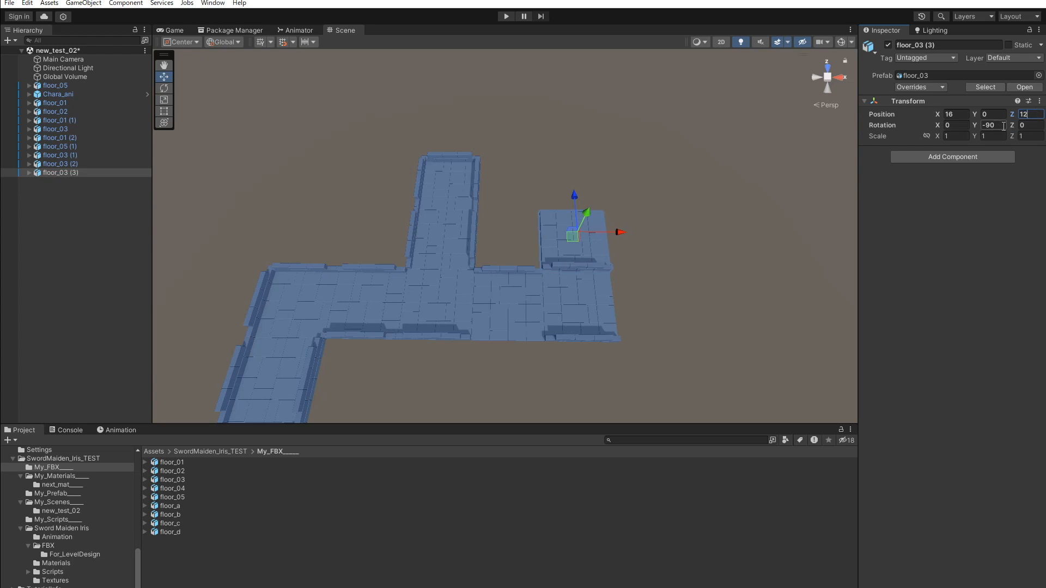
- Duplicate the floor_02 corner over to the end of the corridor and delete the floor_03 copy it replaces
alt+drag(659, 234, 623, 294)
click(540, 194)
scroll(641, 303, up, 3)
scroll(641, 303, down, 5)
click(279, 270)
key(ctrl+d)
drag(292, 262, 549, 287)
click(555, 221)
key(Delete)
- Set the floor_02 corner copy's position to X 16, Z 12
click(654, 290)
text(16)
key(Tab)
key(Tab)
text(12)
scroll(649, 181, up, 3)
- Duplicate the floor_02 corner copy, place it next to the original along X and set its Y rotation to 90
drag(591, 205, 681, 230)
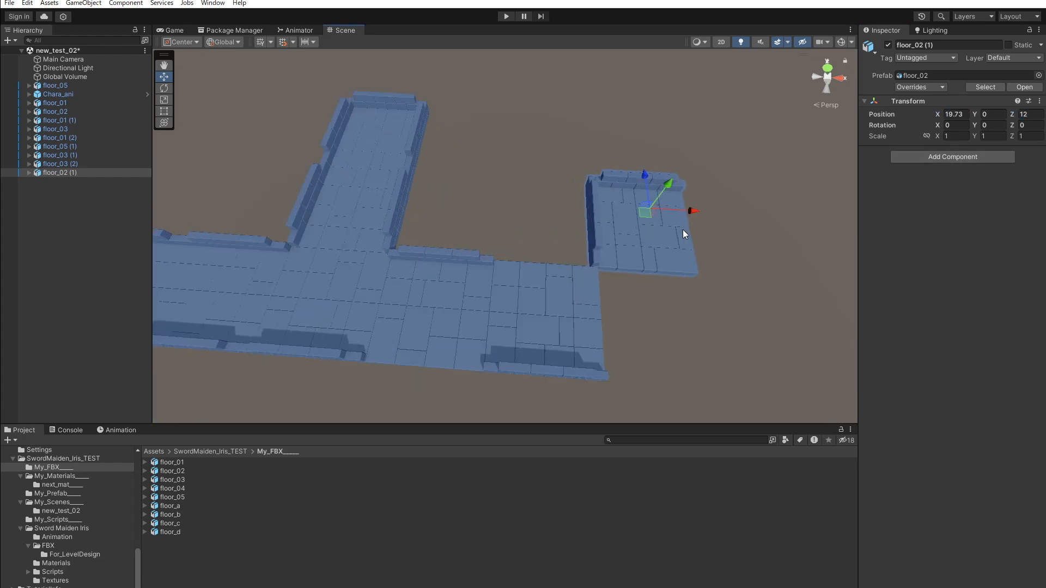
key(ctrl+z)
key(ctrl+d)
drag(590, 205, 698, 212)
key(Tab)
key(Tab)
key(Tab)
key(Tab)
text(90)
- Duplicate the rotated corner one tile toward the front and set its Y rotation to 180 to close the room
middle_drag(674, 252, 644, 248)
key(ctrl+d)
drag(624, 176, 635, 278)
text(180)
click(751, 234)
- Play-test the enlarged map by walking the character into the new room
scroll(745, 237, down, 5)
alt+drag(745, 237, 544, 61)
click(506, 16)
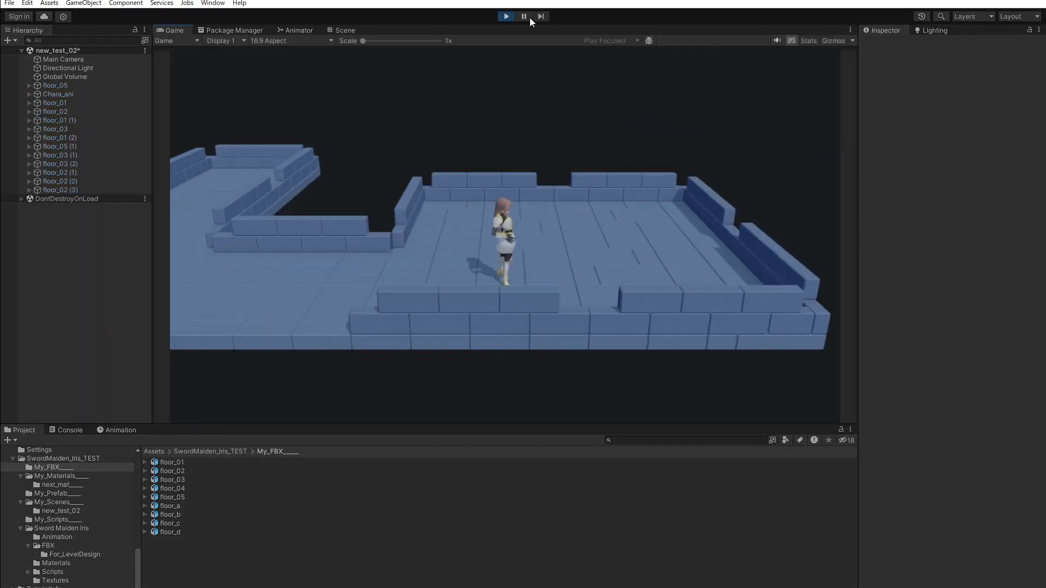
click(506, 17)
- Duplicate floor_01 and set the copy's X position to 12 to start a corridor in front of floor_03 (1)
click(341, 283)
key(ctrl+d)
drag(338, 273, 598, 316)
key(BackSpace)
key(BackSpace)
key(BackSpace)
key(BackSpace)
text(2)
- Duplicate the new corridor piece and set the copy's Z position to 0
alt+drag(669, 273, 599, 322)
key(ctrl+d)
drag(500, 256, 495, 316)
click(1026, 114)
text(0)
- Duplicate the corridor piece once more and set the copy's Z position to -4
alt+drag(593, 230, 501, 273)
key(ctrl+d)
drag(475, 309, 469, 323)
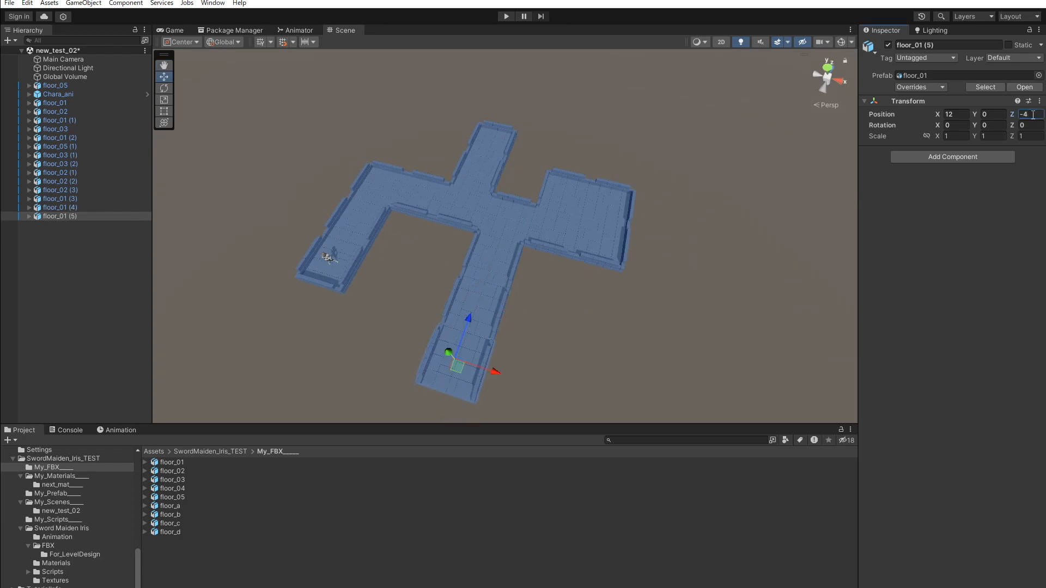
click(651, 268)
- Add the Dragon Water model from its FBX folder at X 8, Z 16 with a Y rotation of 180
scroll(648, 270, up, 2)
alt+drag(649, 270, 669, 237)
scroll(79, 505, down, 10)
click(48, 538)
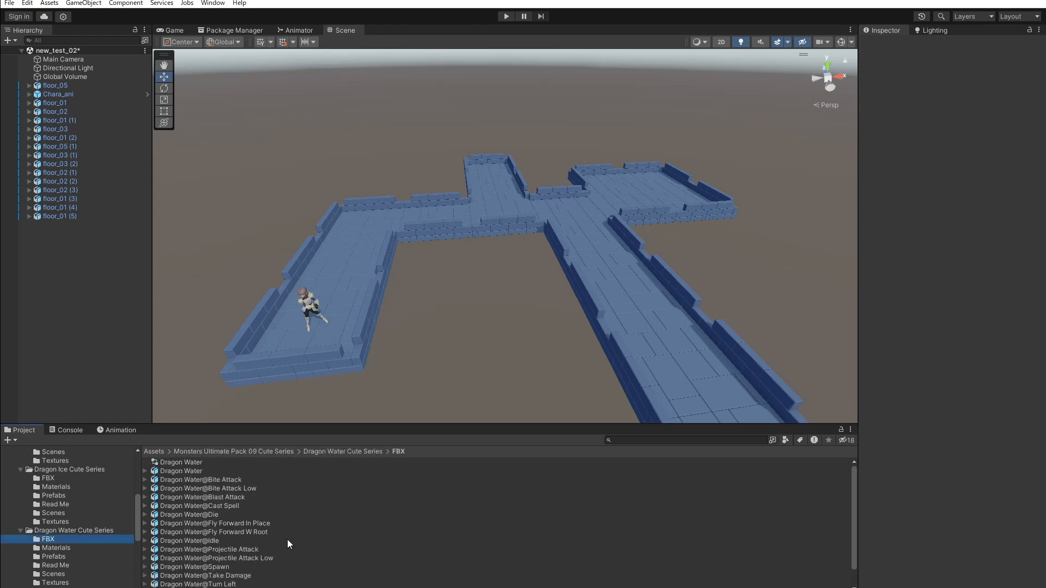
drag(178, 474, 484, 162)
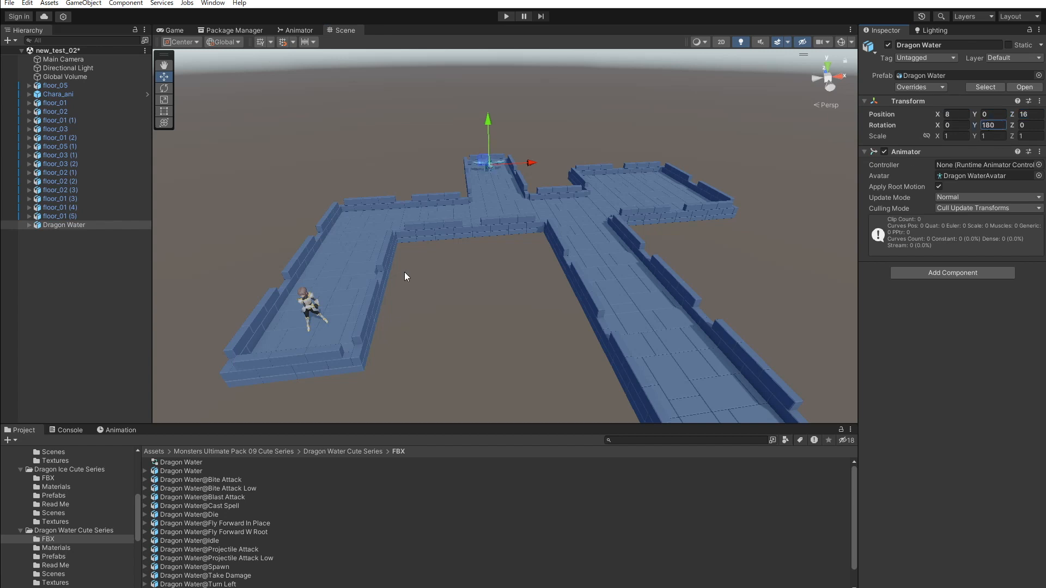
click(129, 363)
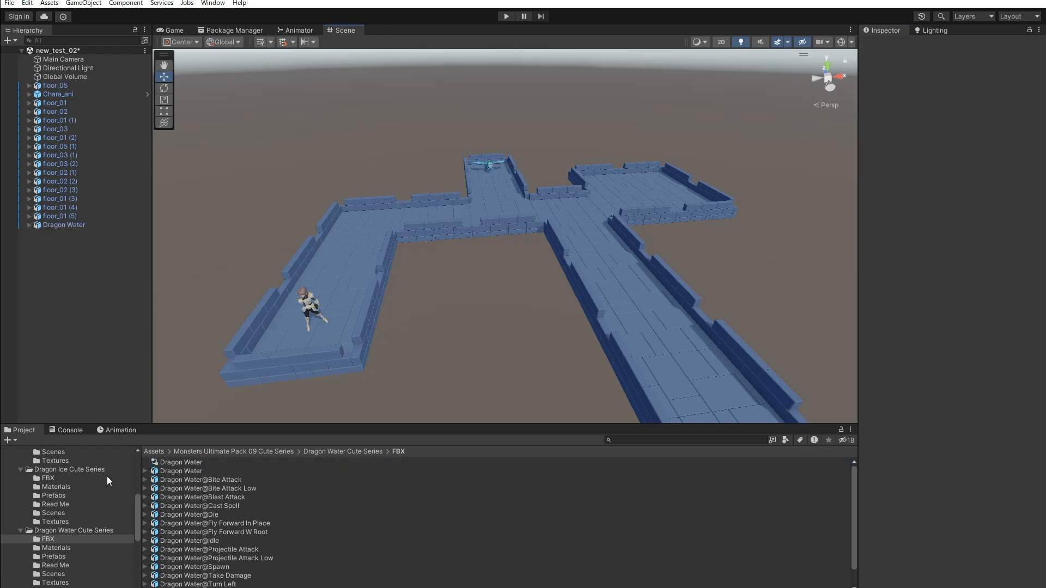
- Play-test the scene by running the character through the corridors up to the dragon
click(506, 16)
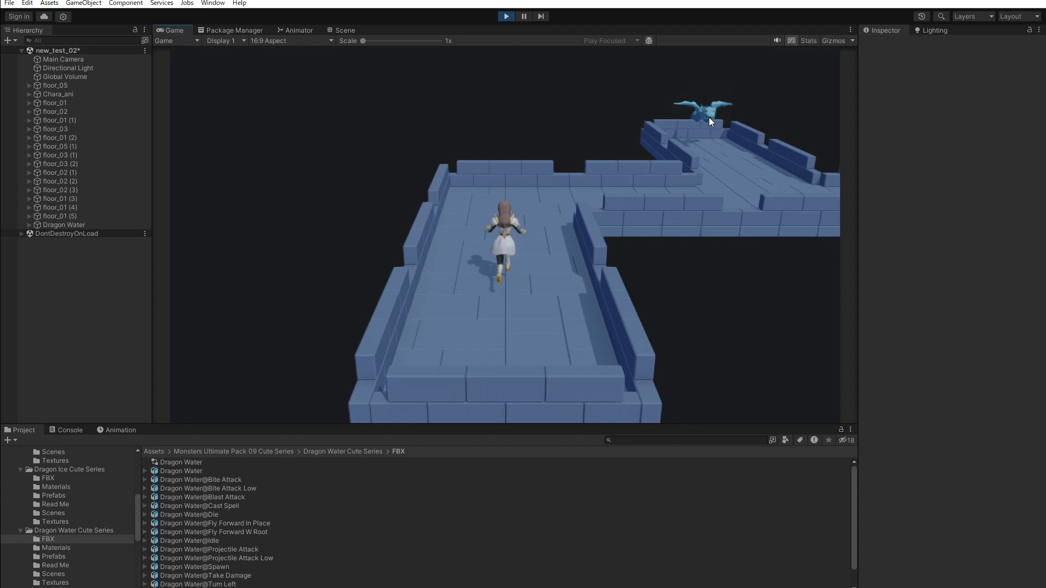
key(d)
key(w)
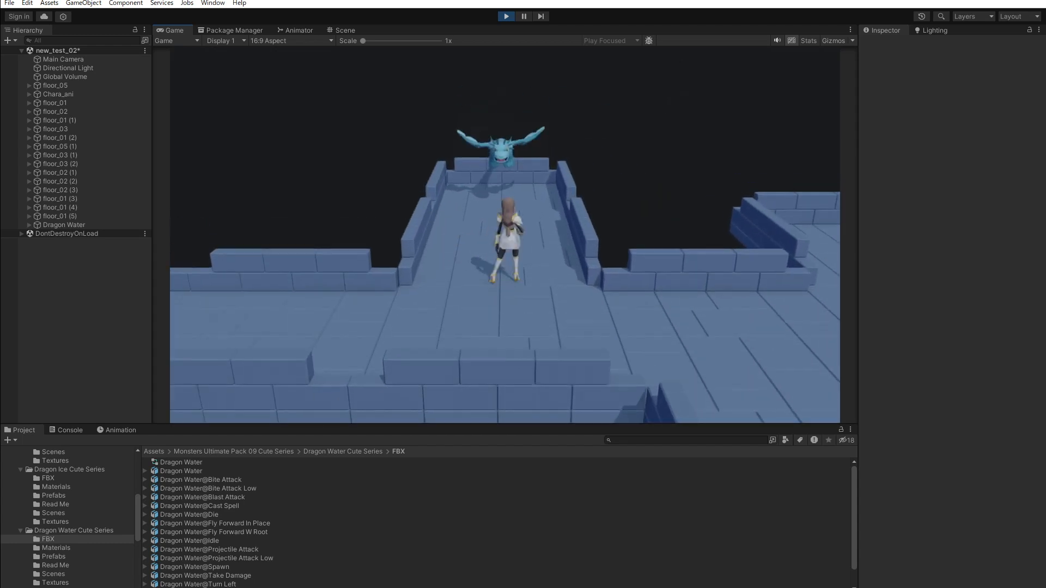
- Stop play mode and add the Dragon Ice model from its FBX folder at X 20, Z 12
key(ctrl+p)
click(58, 478)
drag(174, 470, 591, 150)
click(945, 114)
text(20)
key(Tab)
key(Tab)
text(12)
key(Return)
- Rotate Dragon Ice about its Y axis to about -125 so it faces into the room
key(e)
scroll(569, 224, up, 1)
drag(569, 224, 727, 183)
click(728, 185)
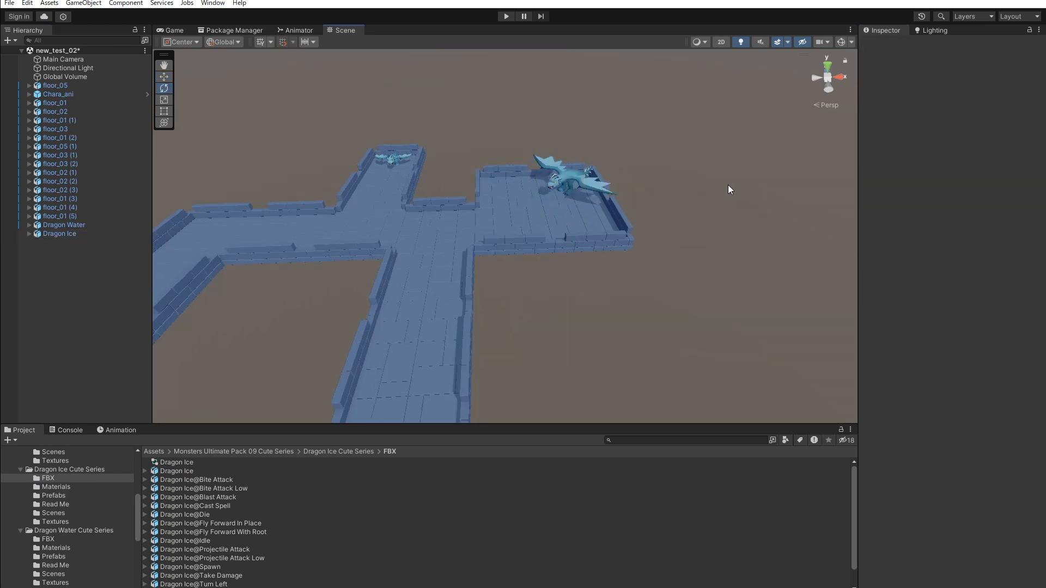
- Play-test the scene by running the character through the corridors to the room with Dragon Ice and back
click(506, 17)
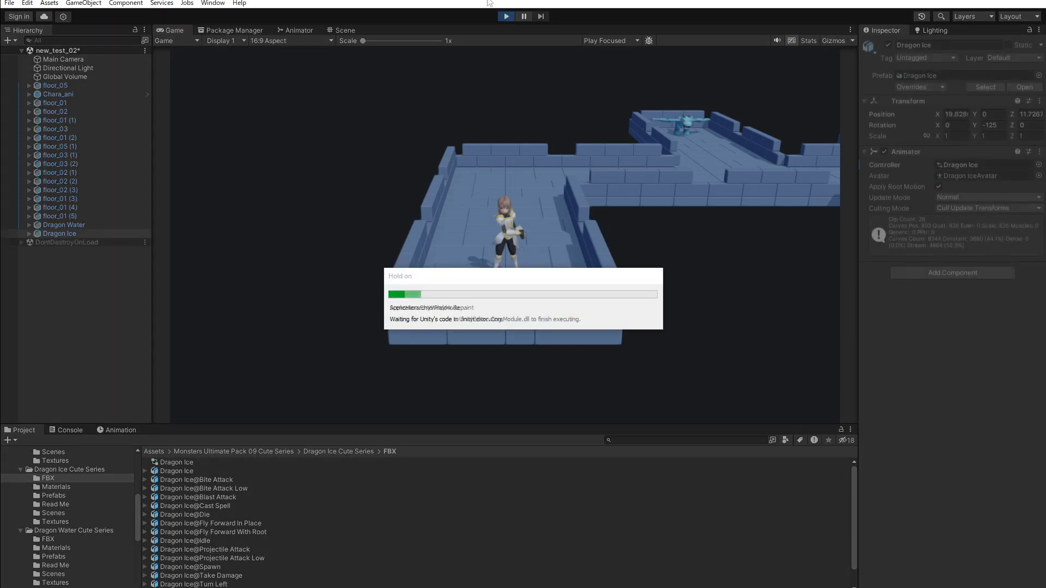
key(w)
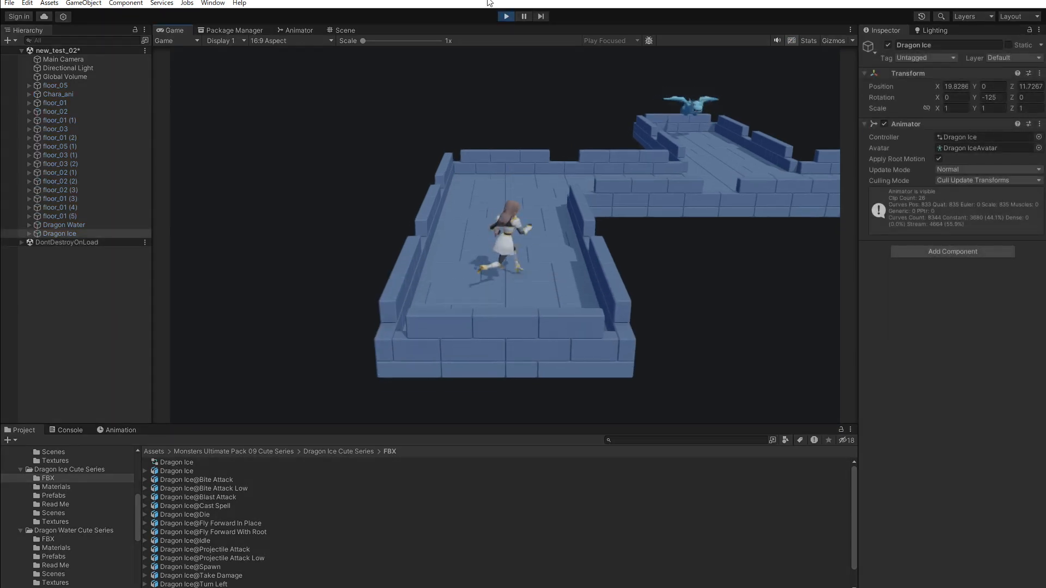
key(d)
key(d)
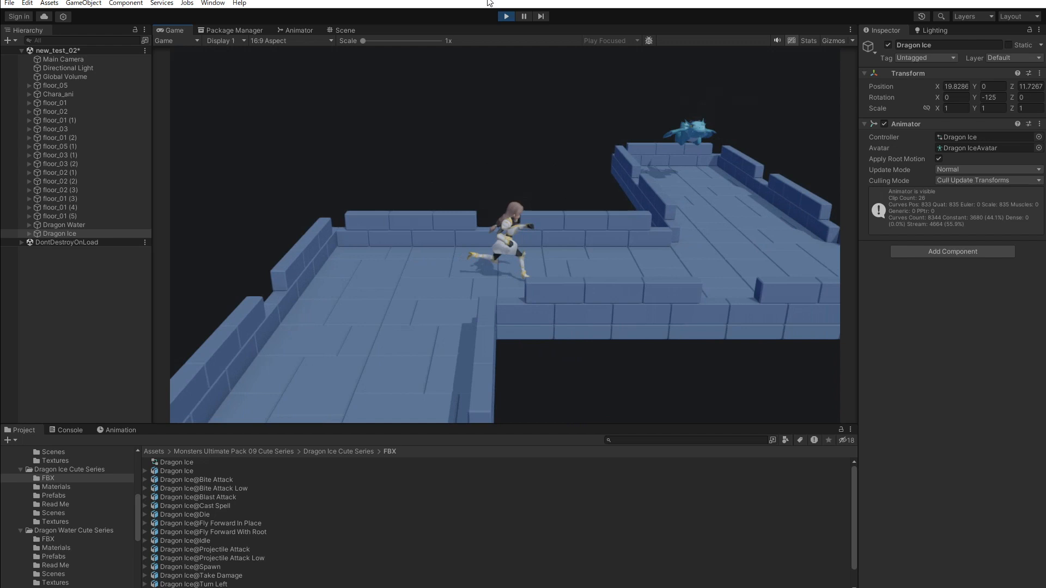
key(d)
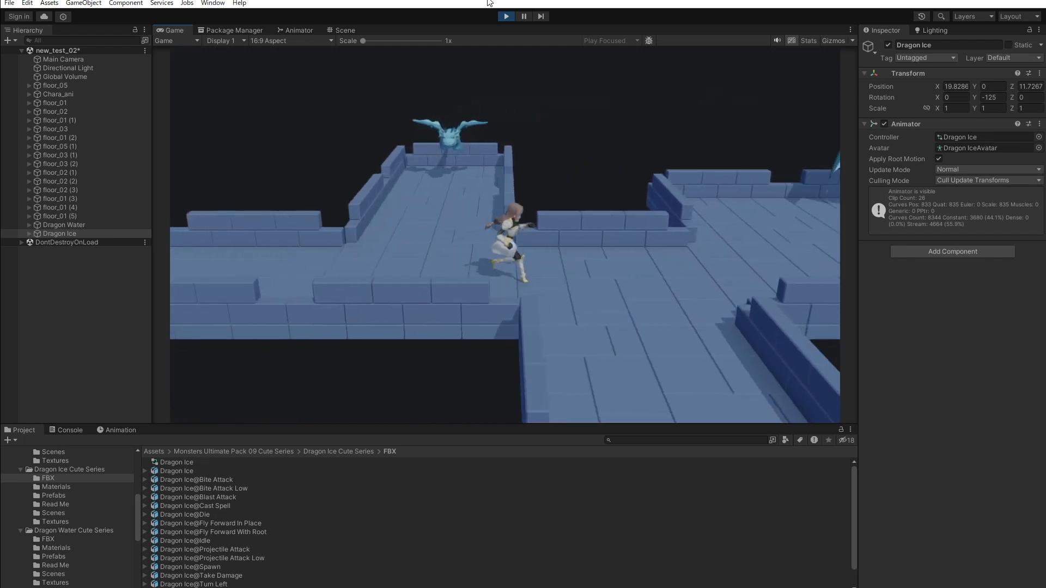
key(d)
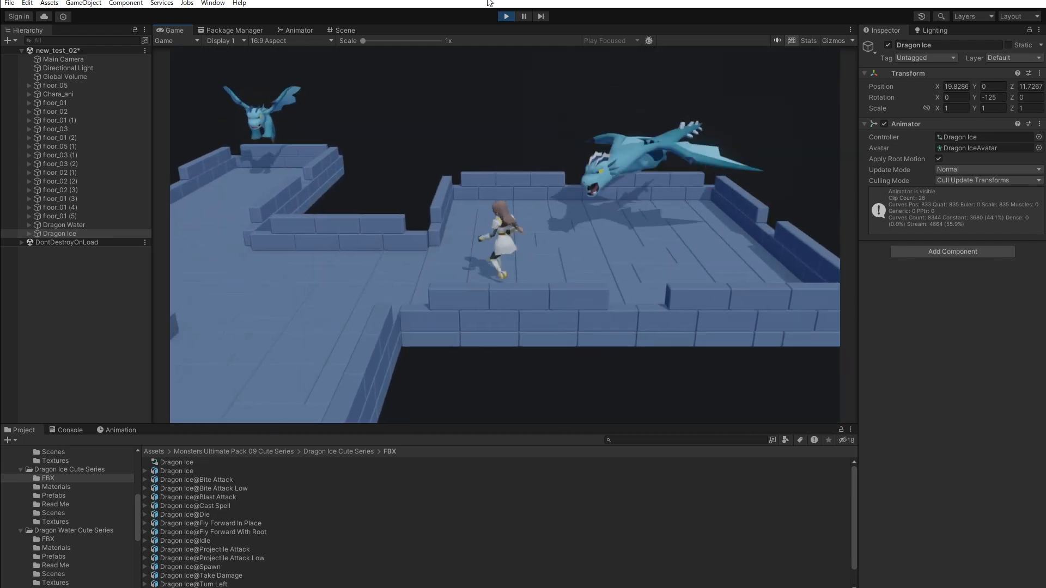
key(w)
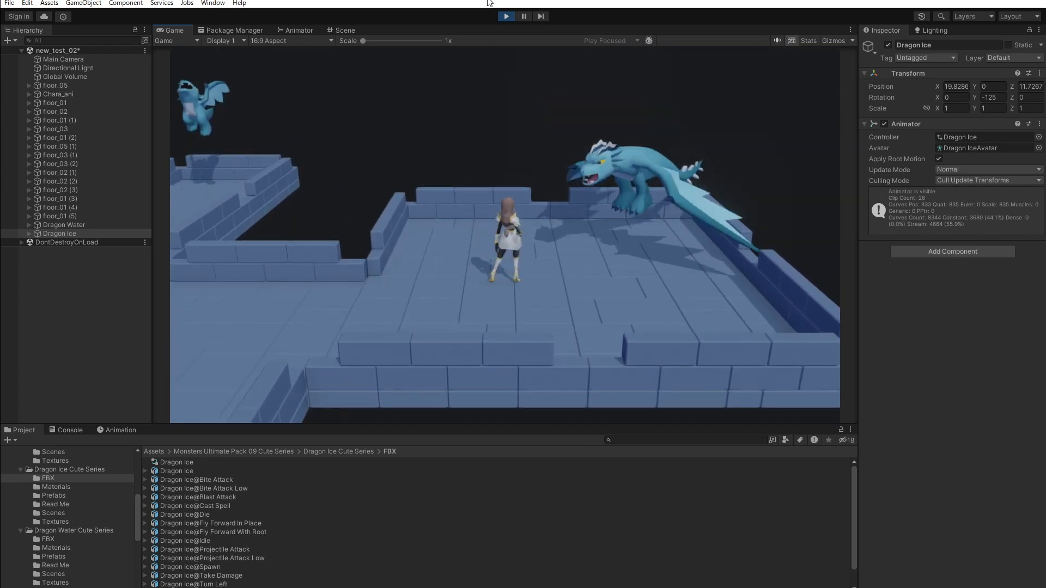
key(a)
key(s)
key(w)
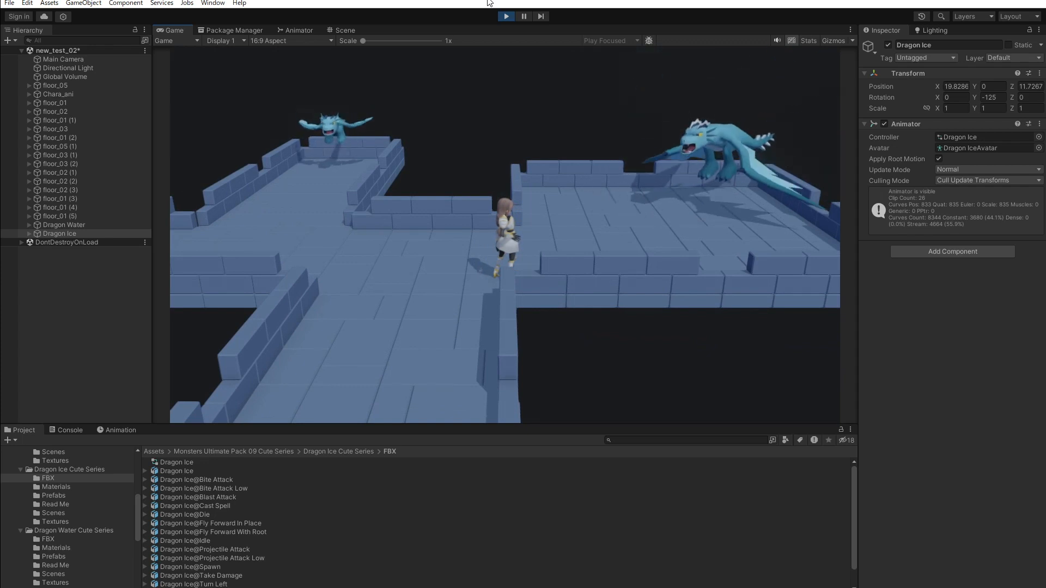
key(a)
key(s)
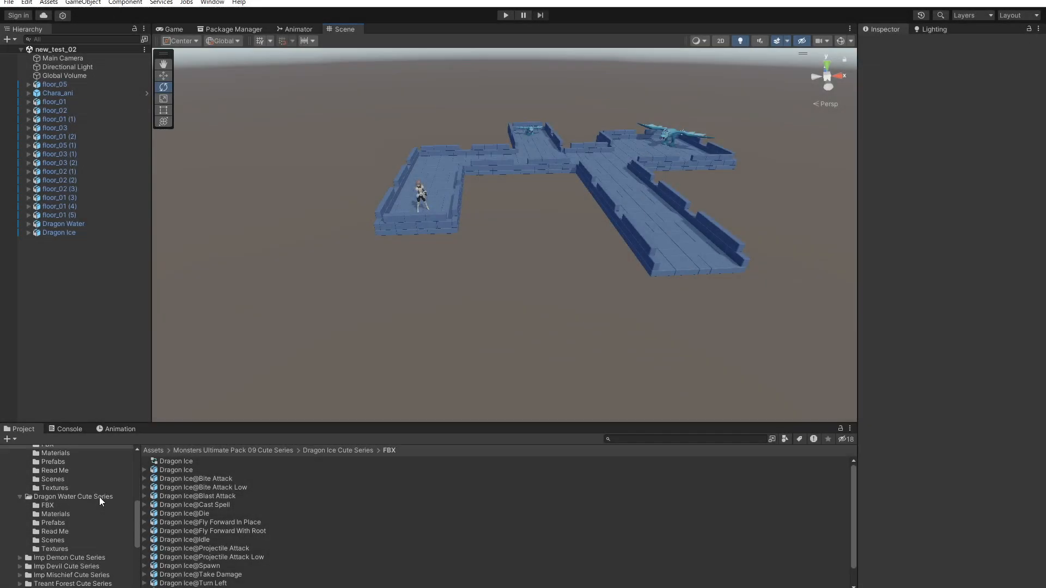
- Open the My_FBX folder, then duplicate a floor_02 corner piece and place the copy at the long corridor's near end with Z -8
scroll(99, 497, down, 5)
click(54, 564)
alt+drag(672, 205, 615, 272)
click(659, 143)
scroll(656, 152, down, 2)
key(w)
key(ctrl+d)
drag(622, 109, 667, 344)
drag(762, 342, 599, 345)
text(-8)
- Duplicate a floor_01 piece that has a Y rotation of 90 and place the copy at X 6, Z -8
click(444, 163)
key(ctrl+d)
drag(436, 127, 528, 357)
double_click(954, 114)
text(8)
key(Tab)
key(Tab)
text(-8)
middle_drag(522, 347, 593, 248)
scroll(593, 248, up, 10)
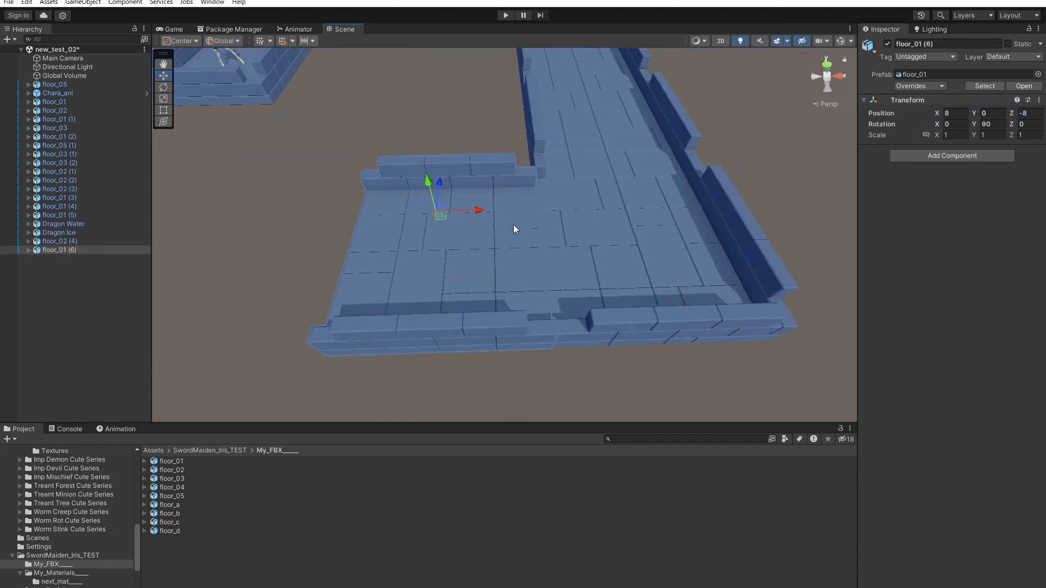
drag(478, 211, 433, 211)
text(6)
scroll(513, 200, down, 5)
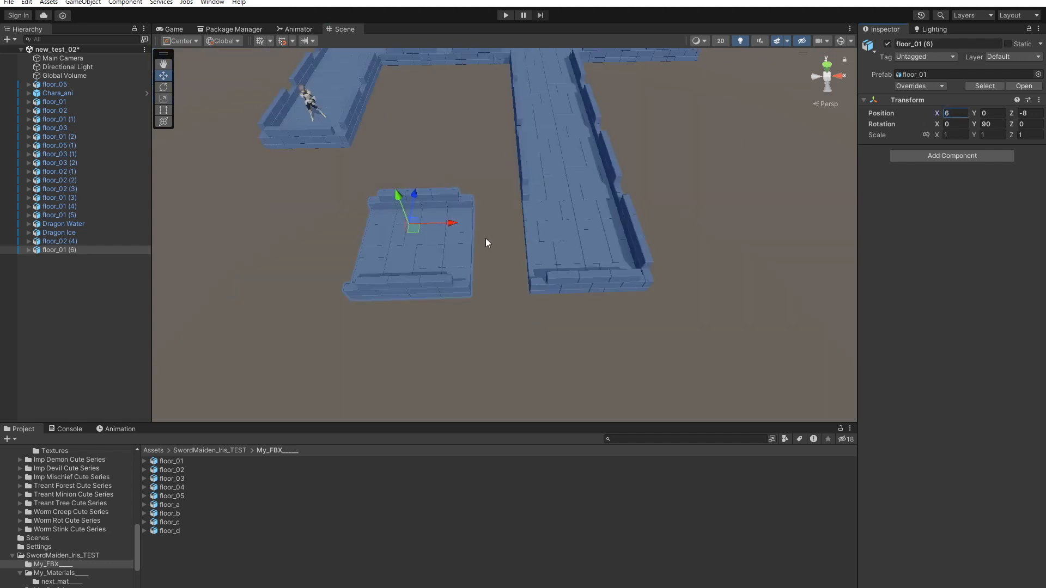
- Duplicate the new floor_01 piece twice, setting the copies' X positions to 2 and -4
middle_drag(499, 240, 545, 253)
key(ctrl+d)
click(956, 113)
text(2)
scroll(566, 191, down, 4)
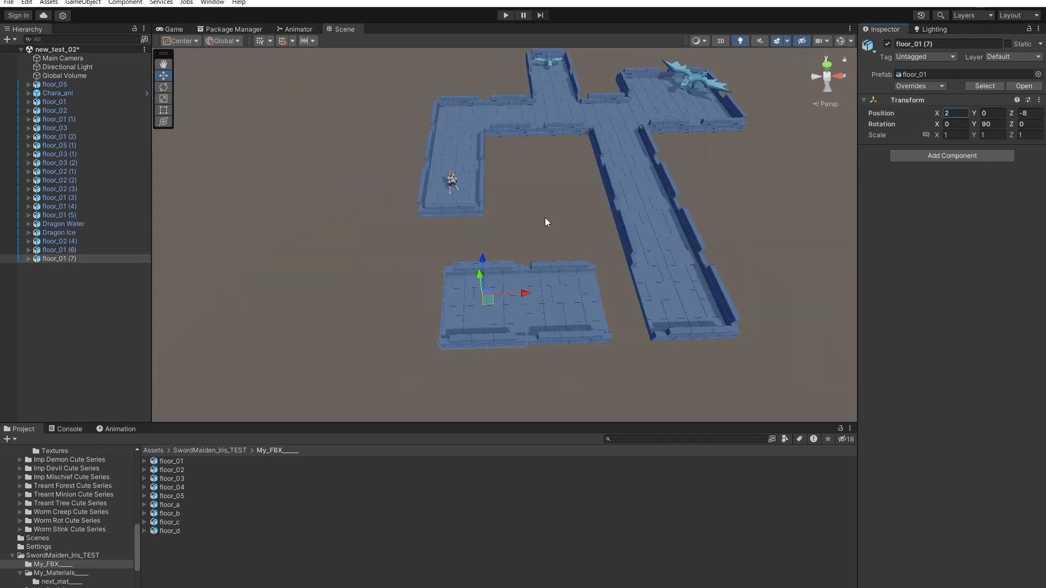
key(ctrl+d)
drag(533, 299, 433, 286)
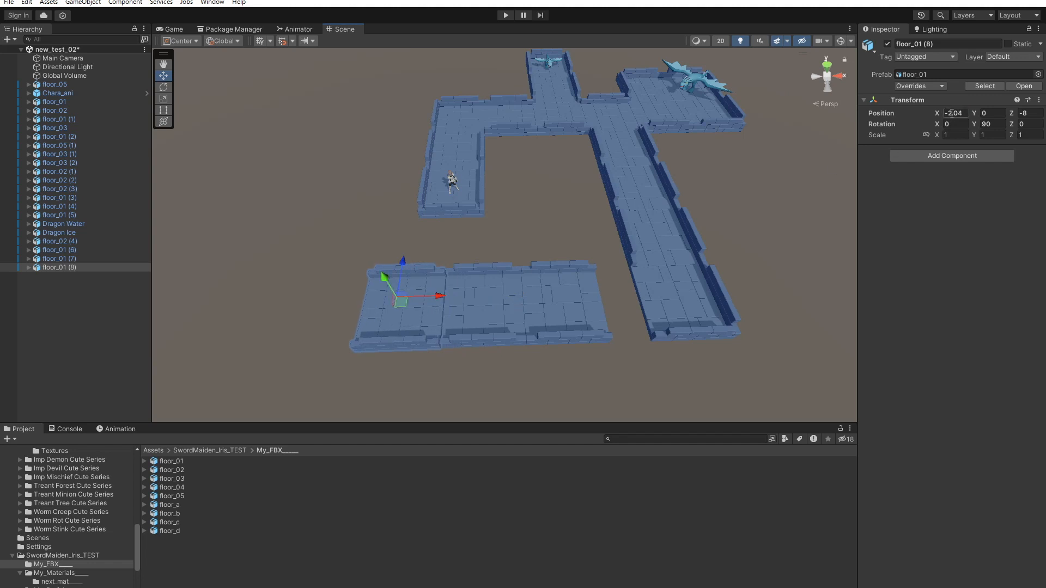
text(-4)
- Duplicate the corner piece at the long corridor's end and place the copy at X -8, Z -8 with a Y rotation of -90
click(683, 287)
key(ctrl+d)
drag(723, 288, 305, 276)
scroll(583, 263, up, 3)
middle_drag(304, 276, 470, 163)
click(993, 125)
text(90)
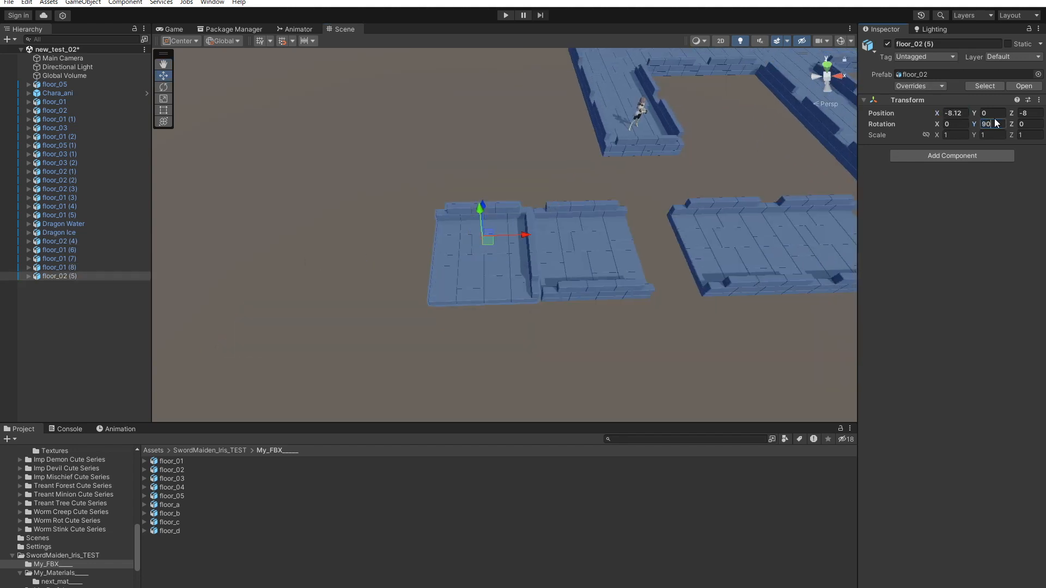
key(Home)
text(-)
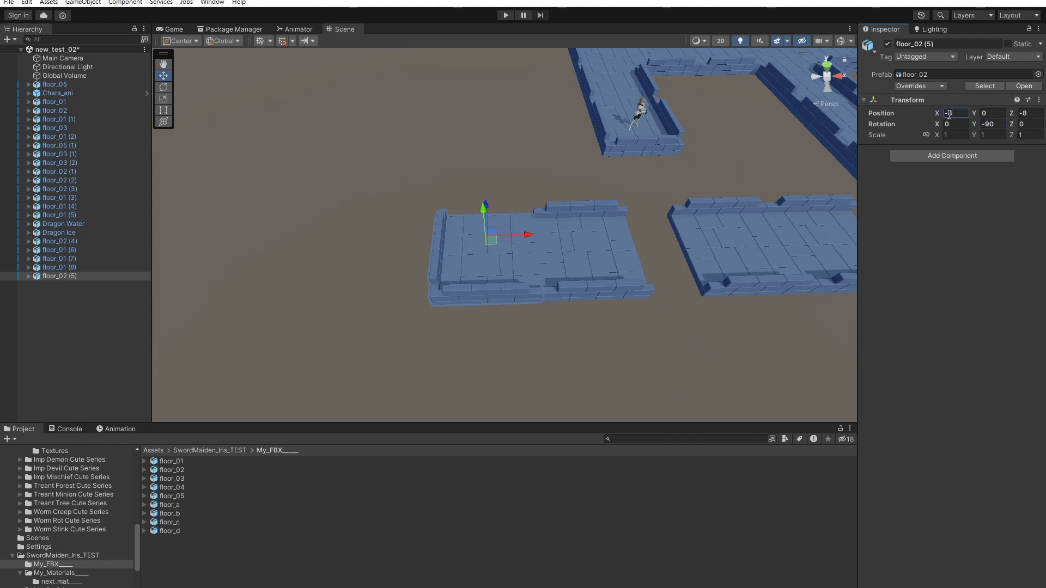
- Duplicate the two floor_01 pieces in the middle of the long corridor and set the copies' X position to -8
scroll(668, 112, down, 5)
middle_drag(669, 112, 580, 229)
click(660, 262)
shift+click(675, 280)
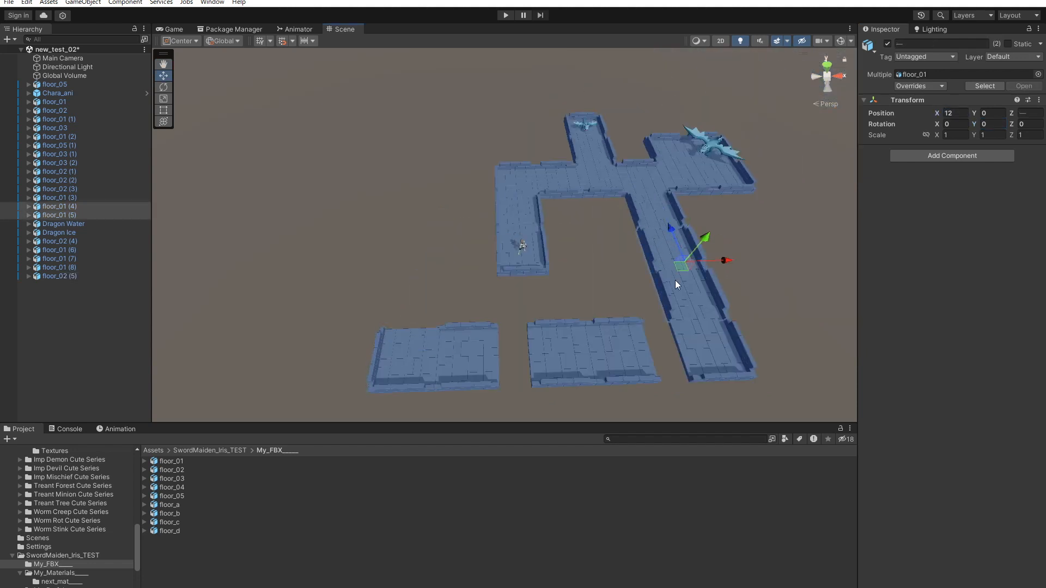
key(ctrl+d)
click(608, 258)
key(ctrl+z)
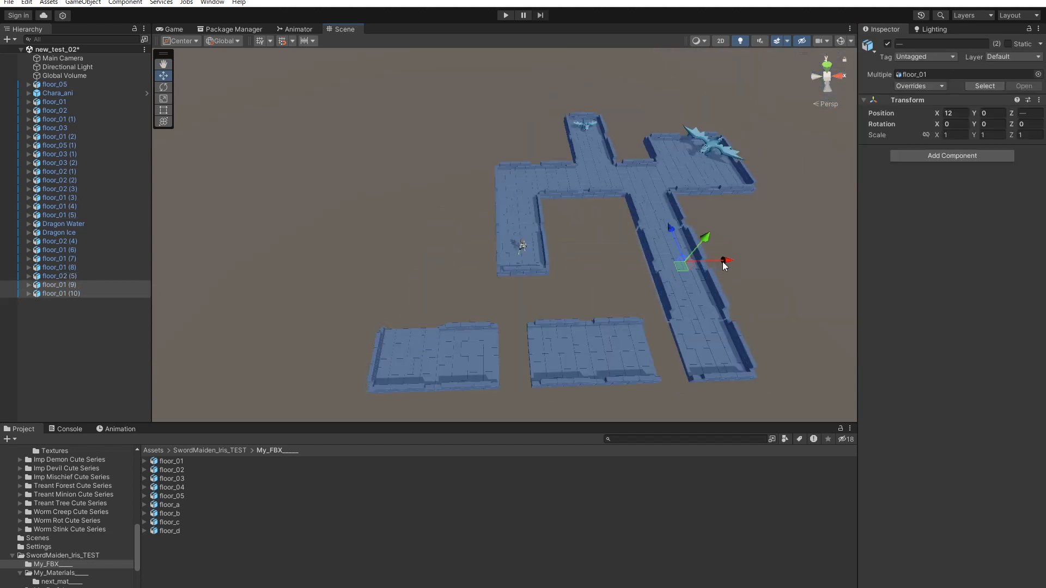
drag(722, 262, 466, 259)
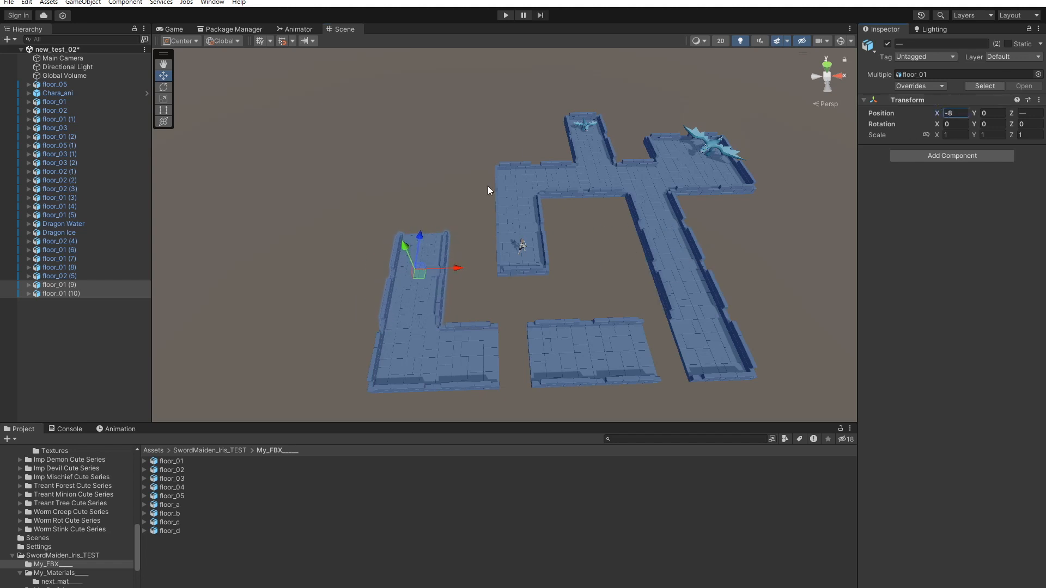
- Duplicate a floor_02 corner piece with a Y rotation of 90, place the copy at X -8, Z 4, and check the game view
scroll(701, 124, up, 4)
click(700, 124)
key(ctrl+d)
drag(692, 134, 364, 204)
key(Tab)
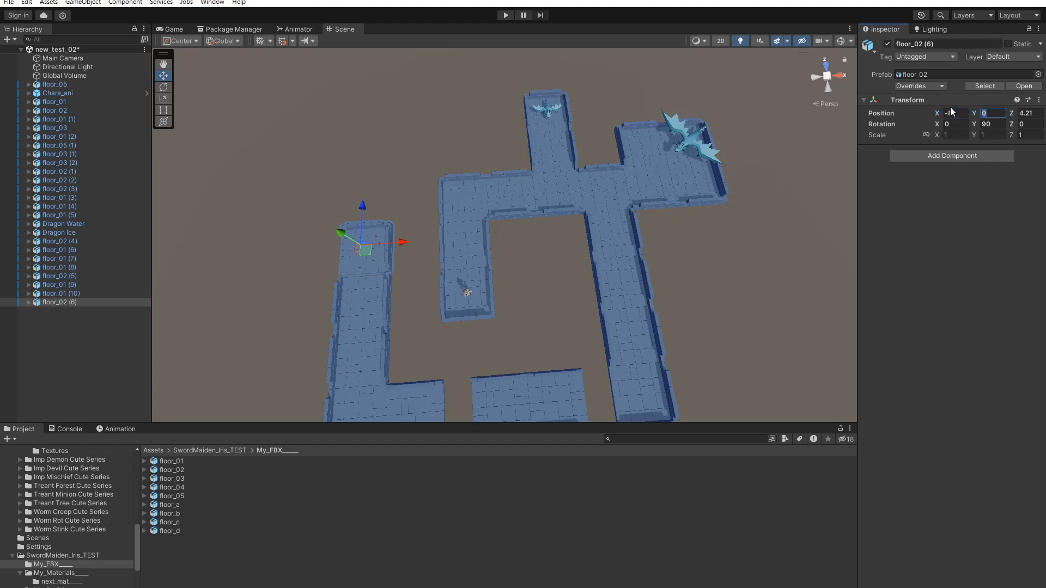
key(Tab)
text(4)
click(183, 28)
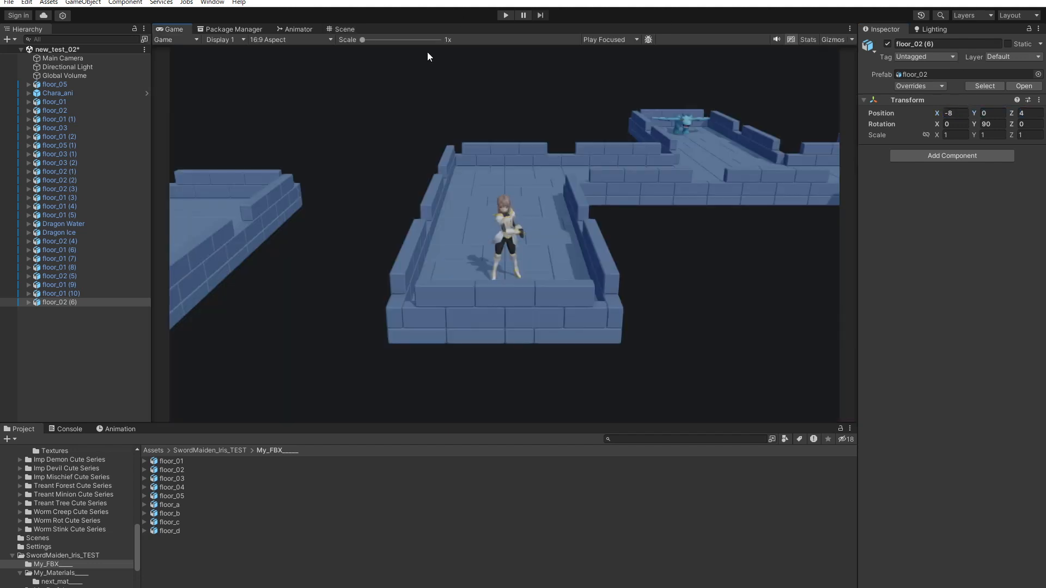
click(343, 28)
- Duplicate the floor_03 piece at X 8, Z 8 and place the copy at X -12 with a Y rotation of -180
scroll(594, 223, up, 2)
click(570, 119)
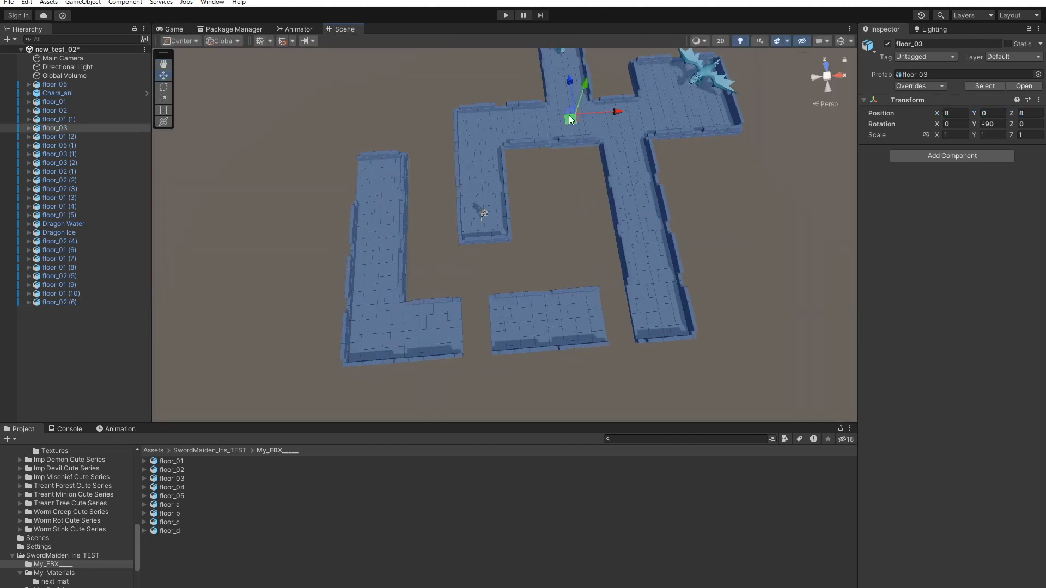
key(ctrl+d)
drag(609, 115, 358, 84)
key(e)
drag(347, 142, 383, 62)
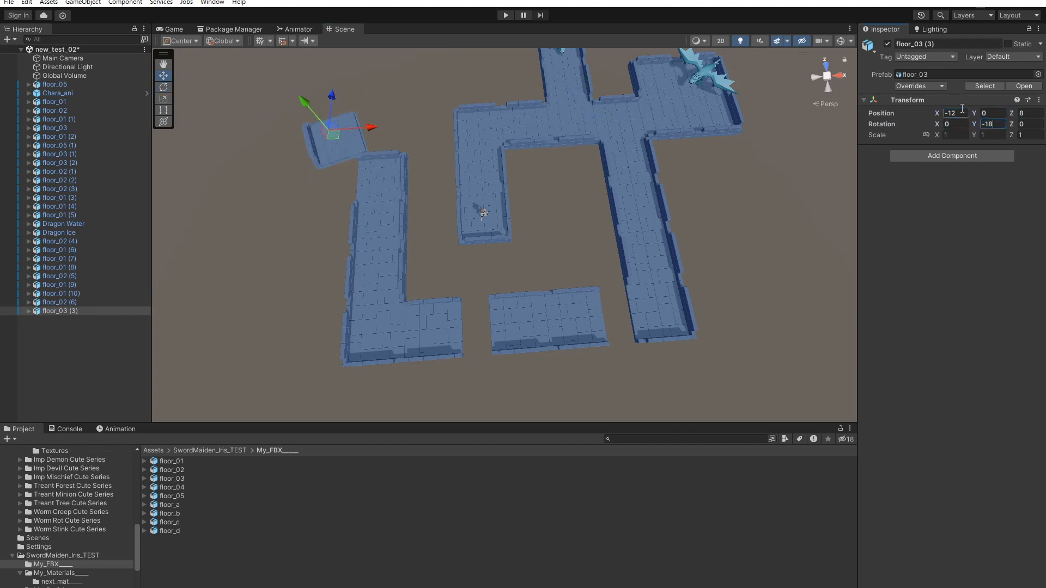
- Duplicate the corner piece at X -8, Z 4 and move the copy beyond the new floor_03 piece with Z 12
middle_drag(501, 226, 630, 328)
click(523, 279)
key(ctrl+d)
drag(511, 243, 489, 154)
drag(540, 175, 495, 177)
key(Tab)
key(Tab)
text(12)
- Duplicate the floor_03 piece that has a Y rotation of -90 to X -12, Z 4, then copy it again to X -16
click(714, 228)
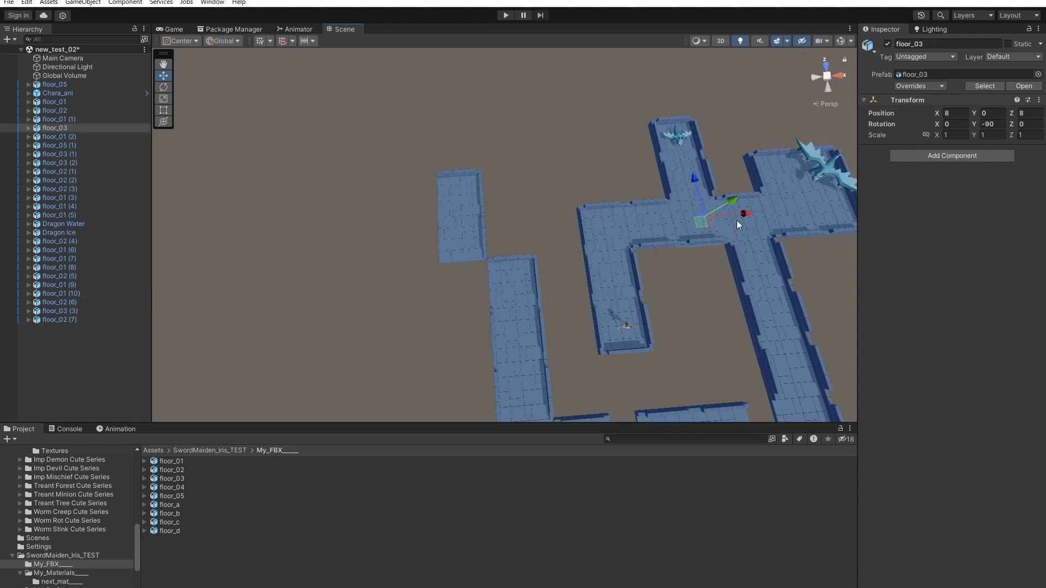
key(ctrl+d)
drag(714, 228, 508, 205)
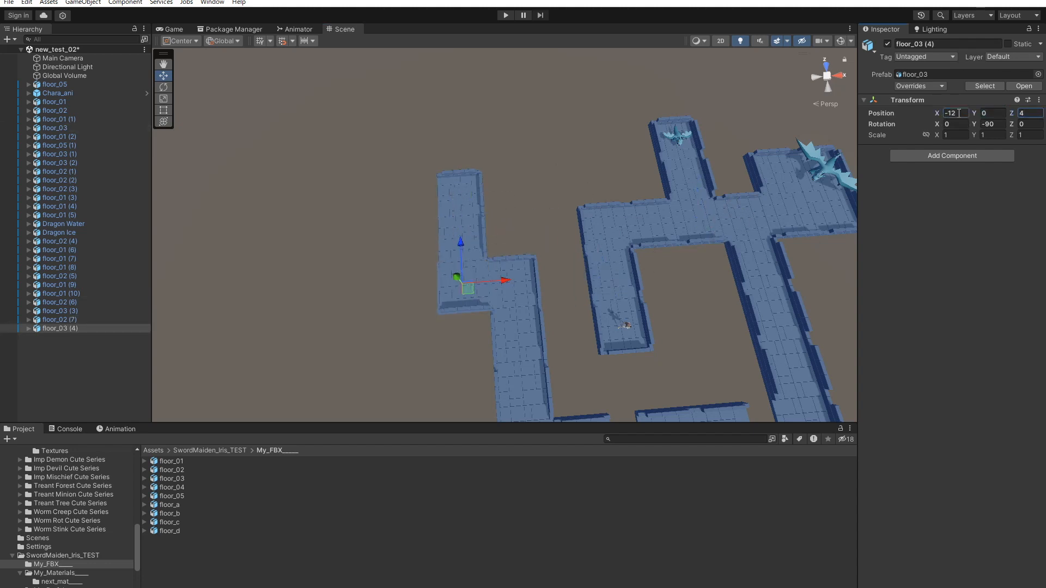
key(ctrl+d)
text(-16.)
- Duplicate the floor_02 corner piece with a Y rotation of -90 and place the copy at X -20, Z 4
middle_drag(561, 381, 563, 297)
click(531, 346)
key(ctrl+d)
drag(515, 317, 503, 163)
drag(539, 194, 387, 204)
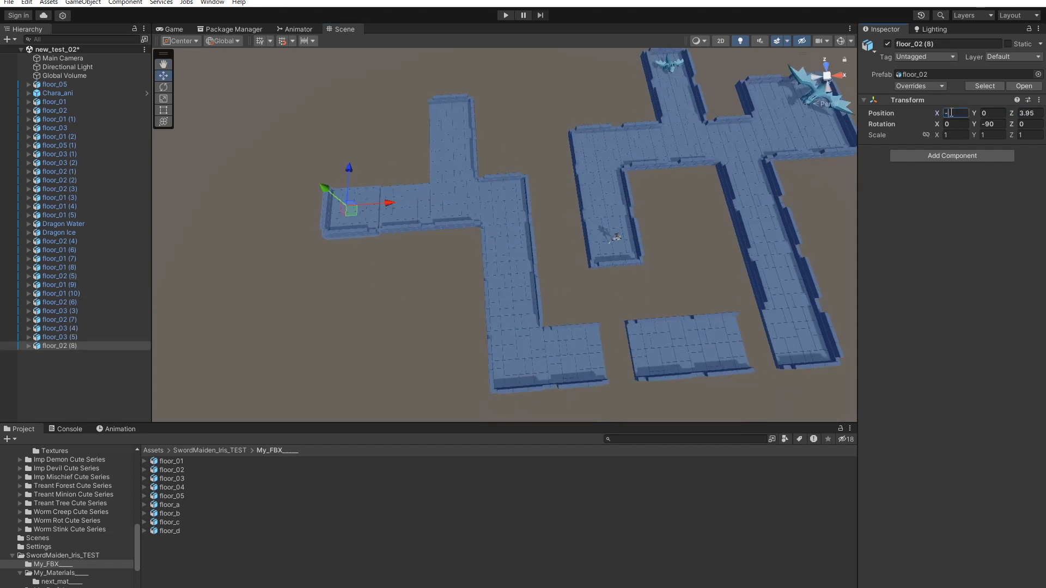
middle_drag(407, 228, 440, 285)
middle_drag(614, 299, 591, 263)
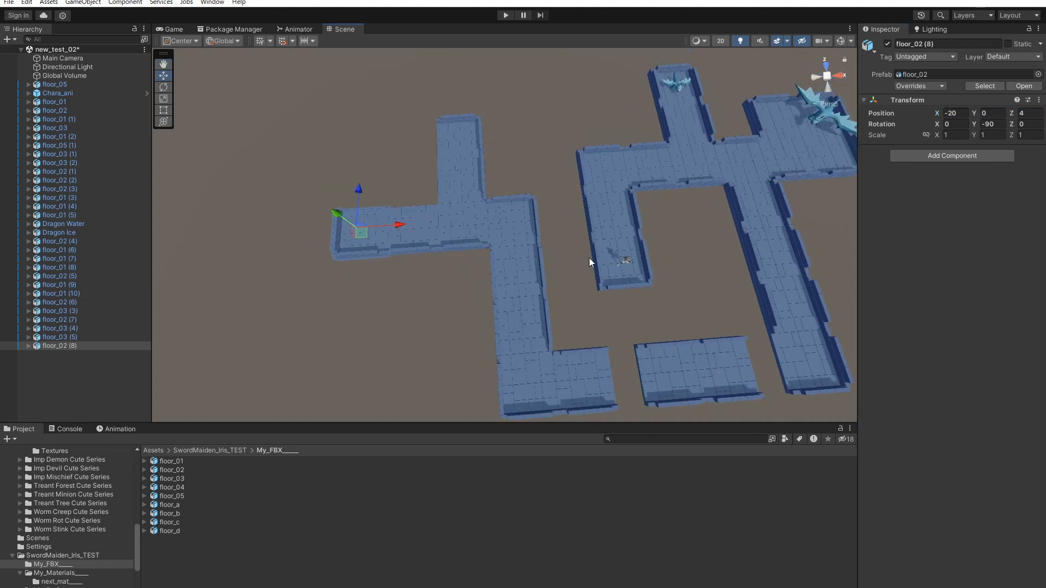
- Add the floor_04 model to the scene and move it into the open area beside the new corridor pieces
click(196, 480)
click(194, 484)
drag(191, 484, 70, 389)
drag(651, 264, 452, 273)
drag(411, 240, 413, 146)
- Add a Mesh Collider to floor_04's col.001 object
click(61, 363)
click(963, 201)
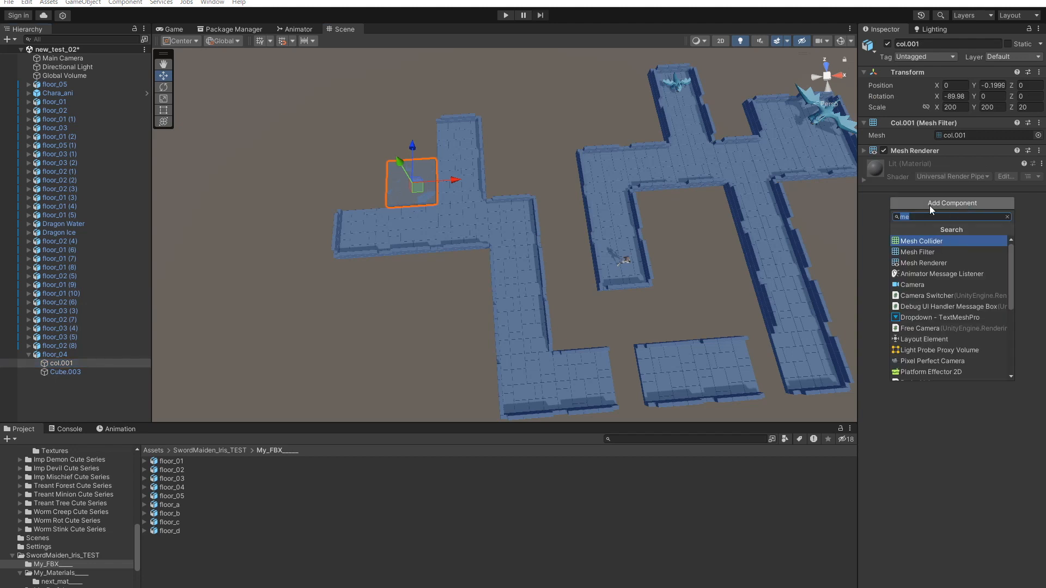
click(929, 240)
- Set floor_04's position to X -16, Z 8
click(387, 180)
click(954, 113)
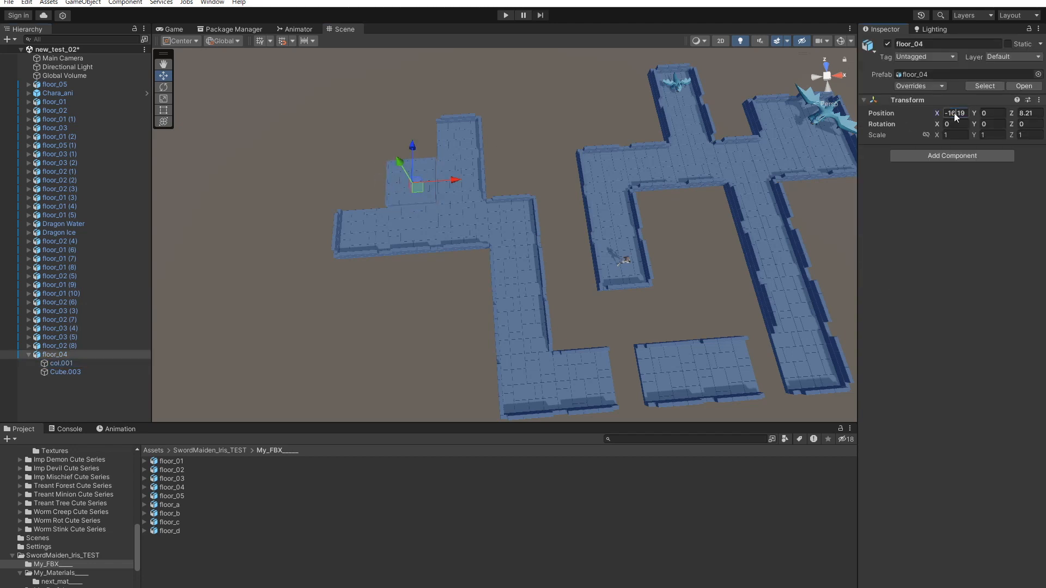
text(-18)
key(BackSpace)
text(6)
middle_drag(686, 140, 620, 142)
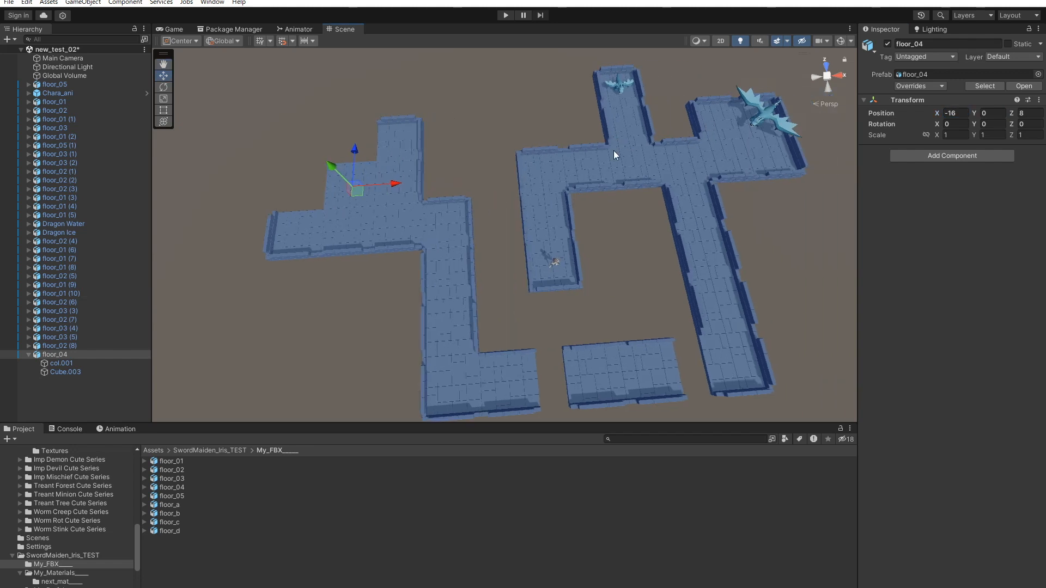
- Duplicate the floor_03 piece at X -12, Z 8 and set the copy's X position to -20
click(416, 167)
key(ctrl+d)
drag(427, 172, 335, 170)
text(-20)
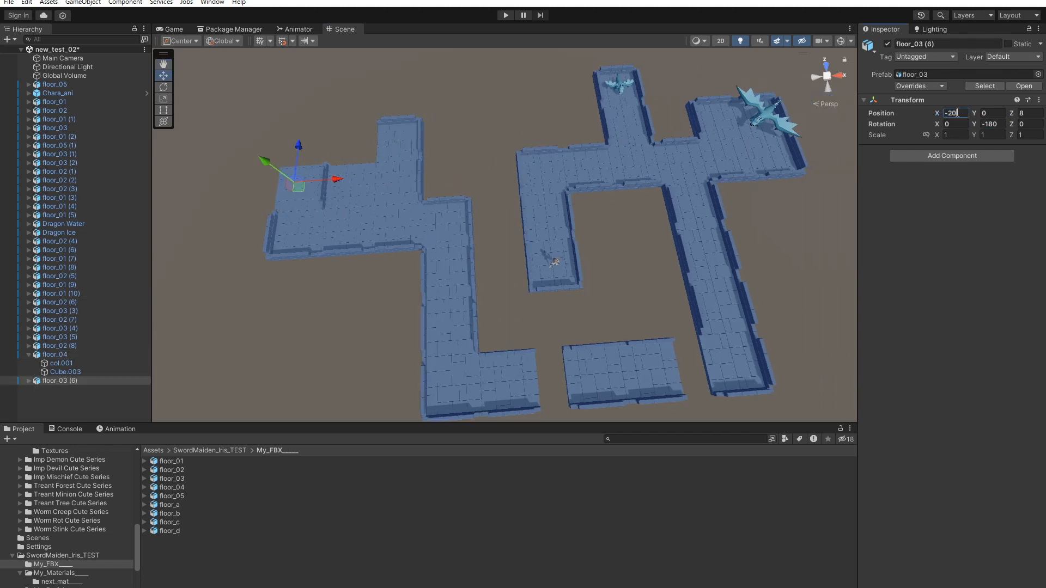
- Close the new room's far side with a copied floor_02 corner and a copied floor_03 piece at about X -16, Z 12, Y rotation 90
click(709, 116)
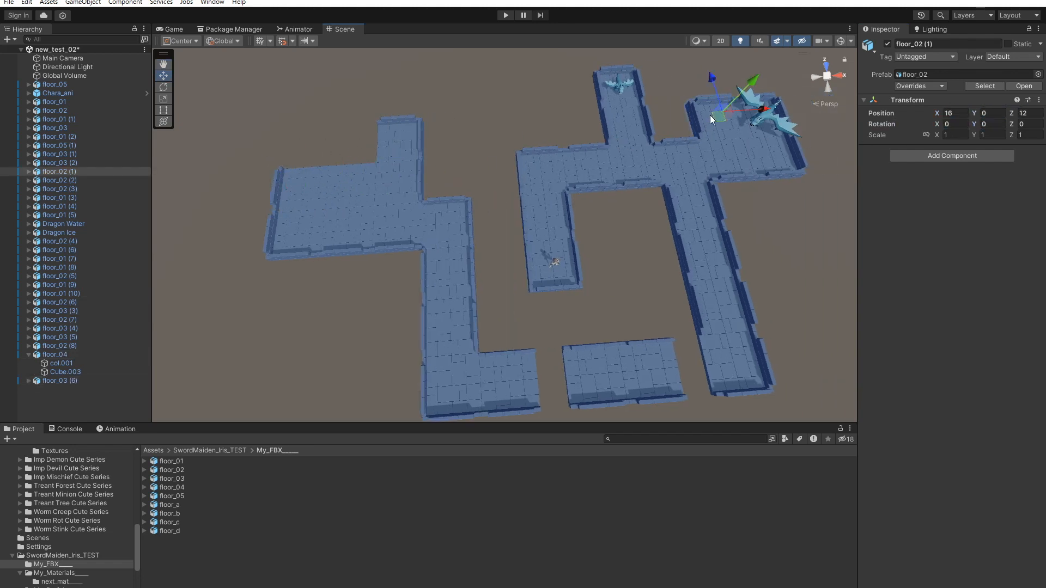
key(ctrl+d)
drag(773, 112, 333, 109)
click(679, 165)
key(ctrl+d)
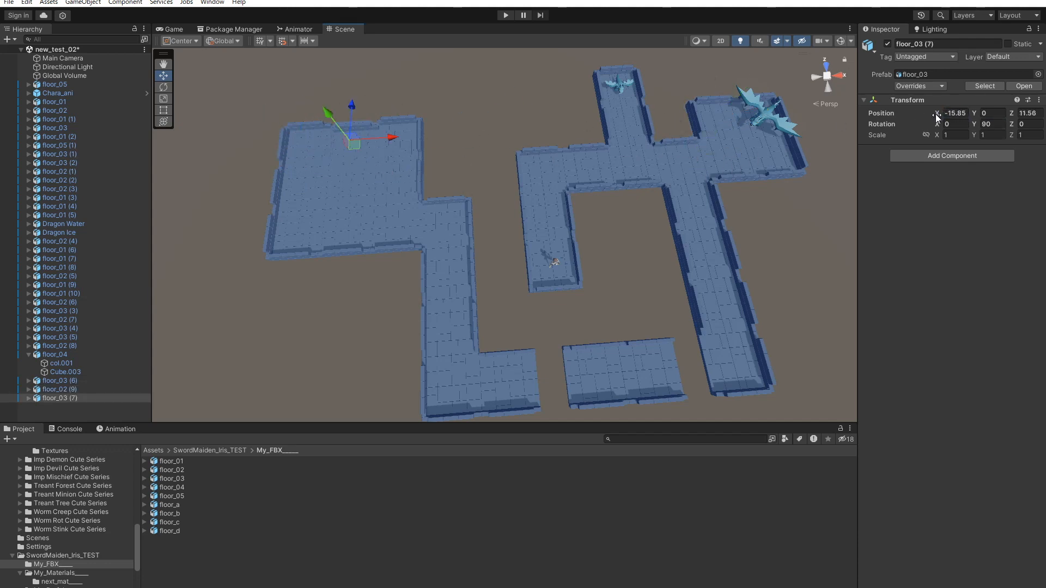
- Playtest the map, running the character from the start room past both dragons and down the long corridor to its end
click(499, 15)
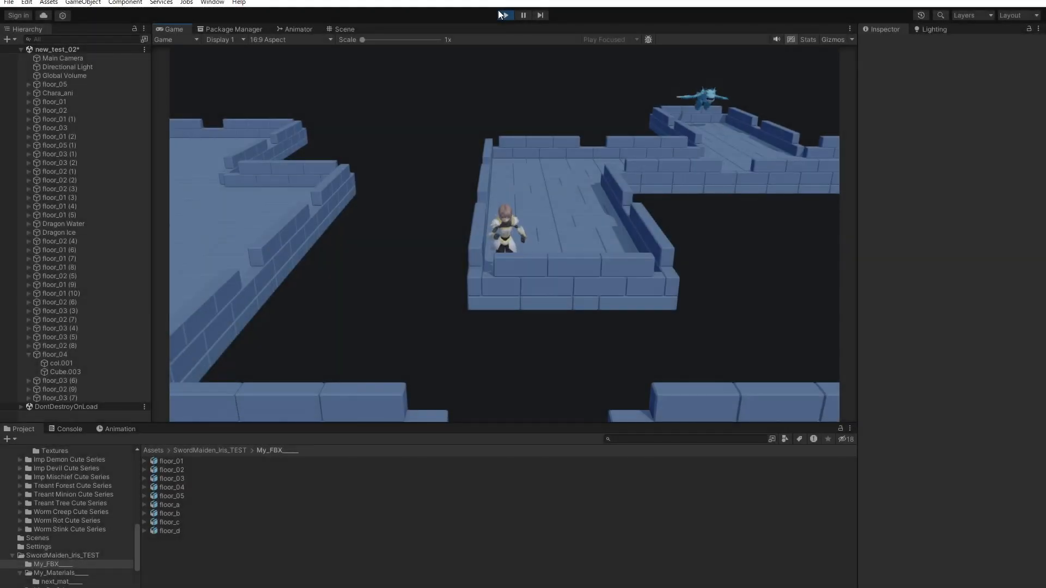
key(Right)
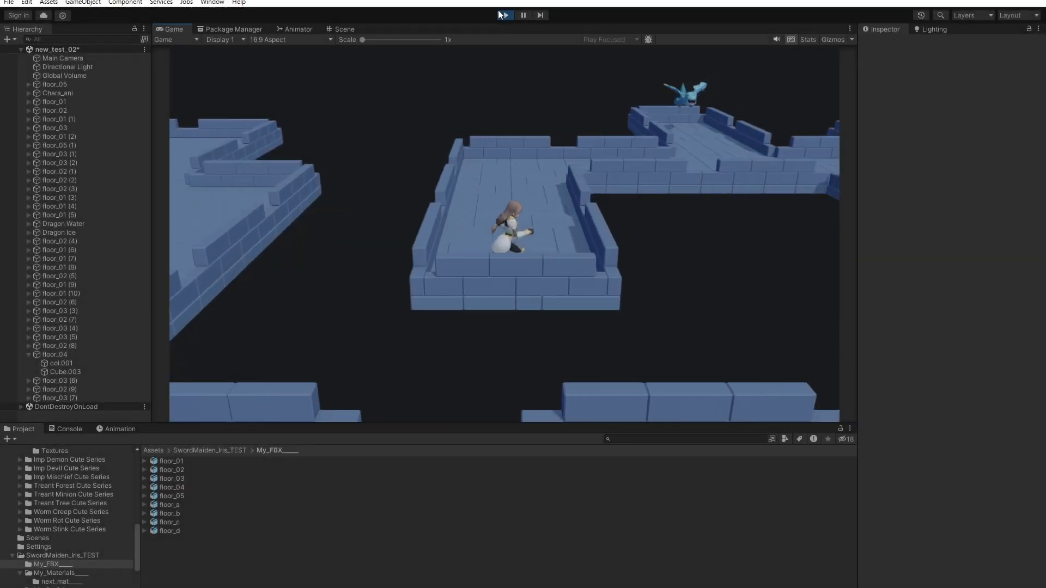
key(Up)
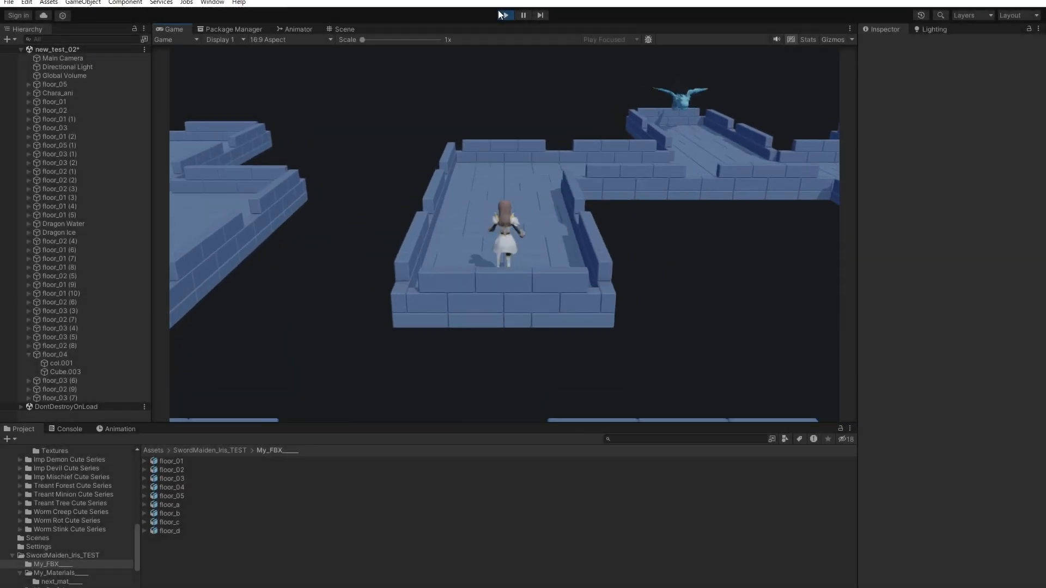
key(Right)
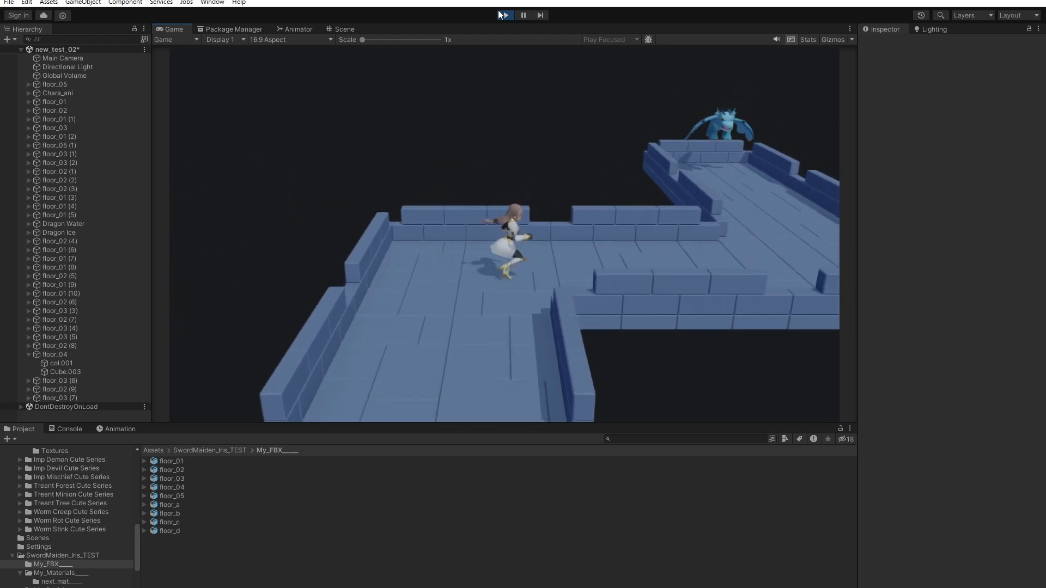
key(Left)
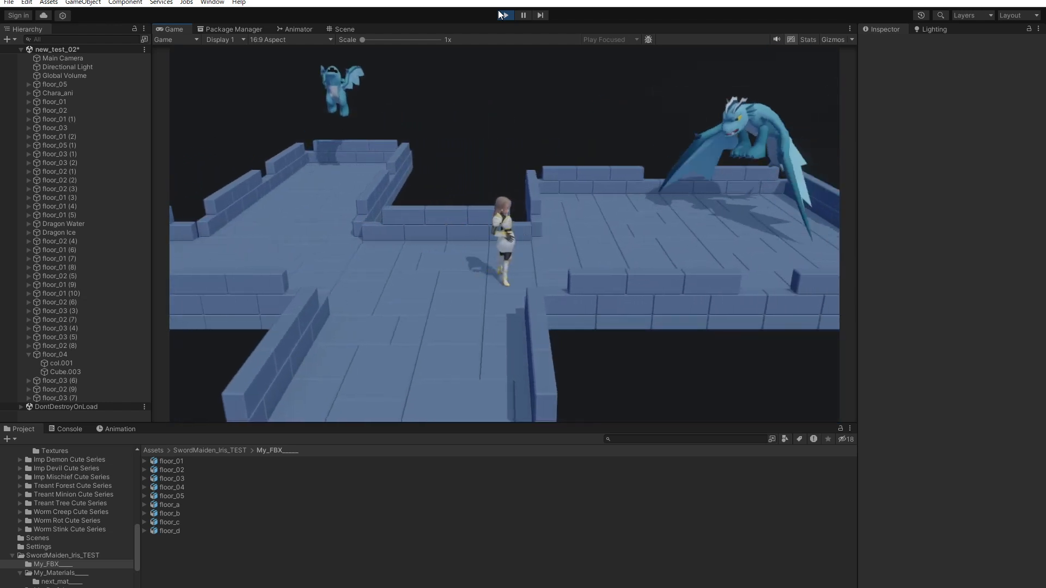
key(Down)
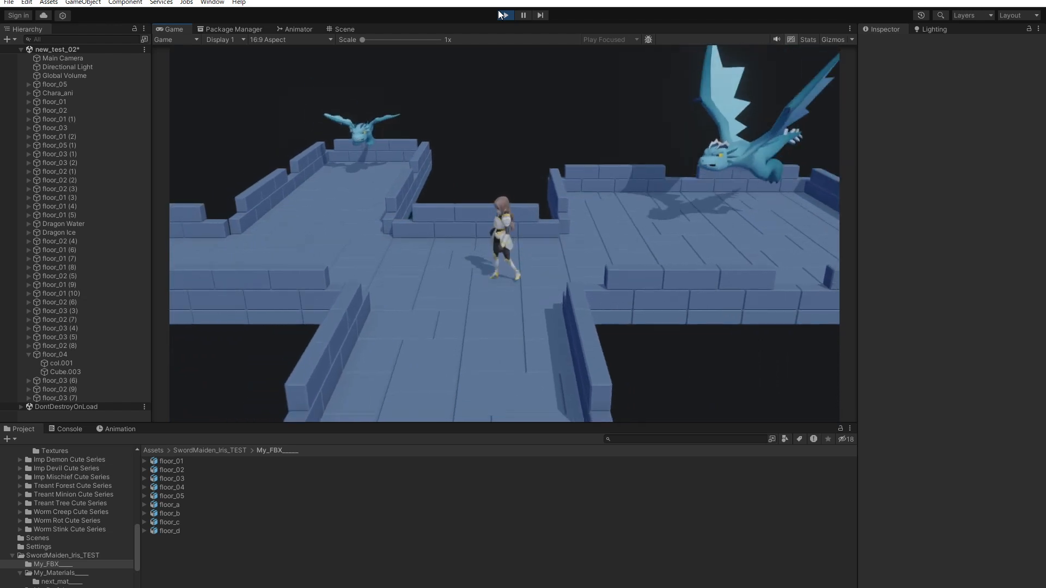
key(Down)
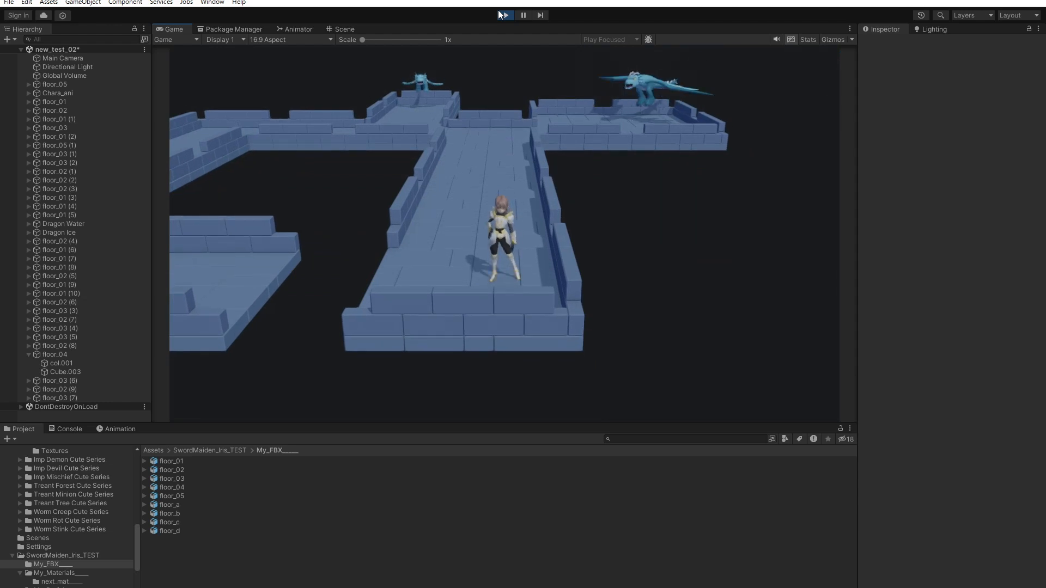
- Jump the character across the gaps, run up the far corridor into the large new room, and end the playtest
key(Left)
key(space)
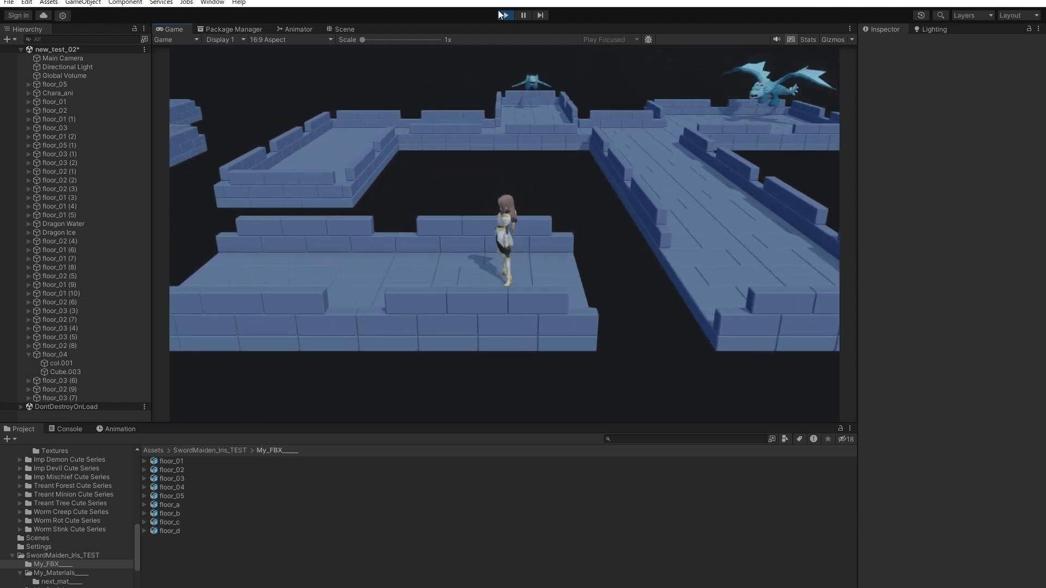
key(Left)
key(space)
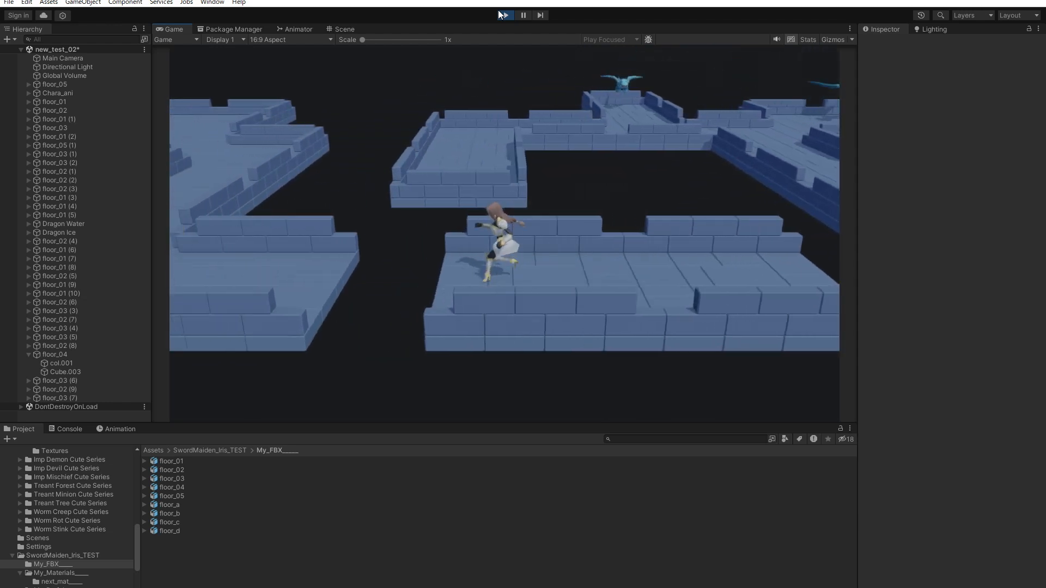
key(Left)
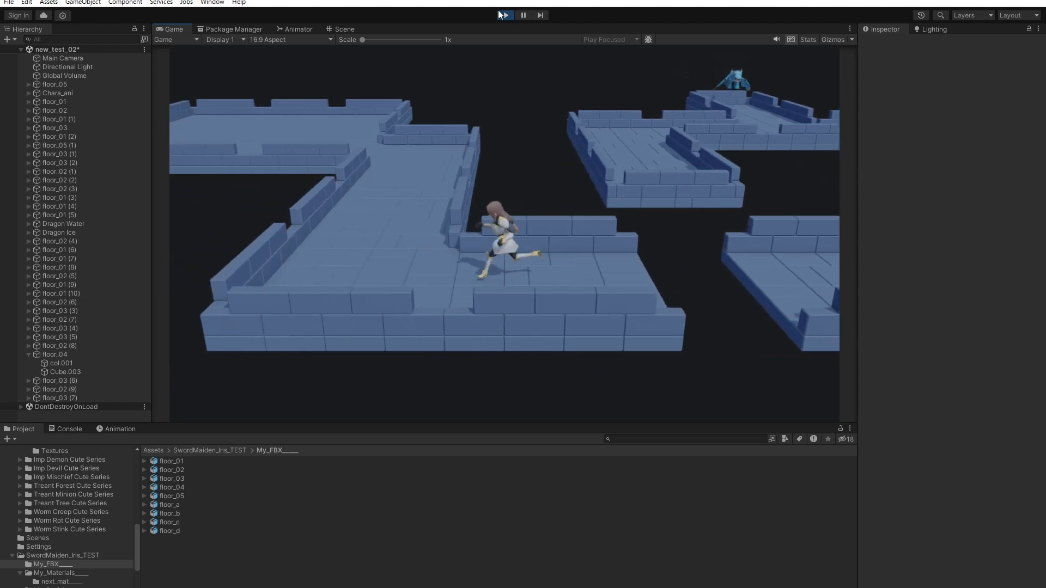
key(Up)
key(Up)
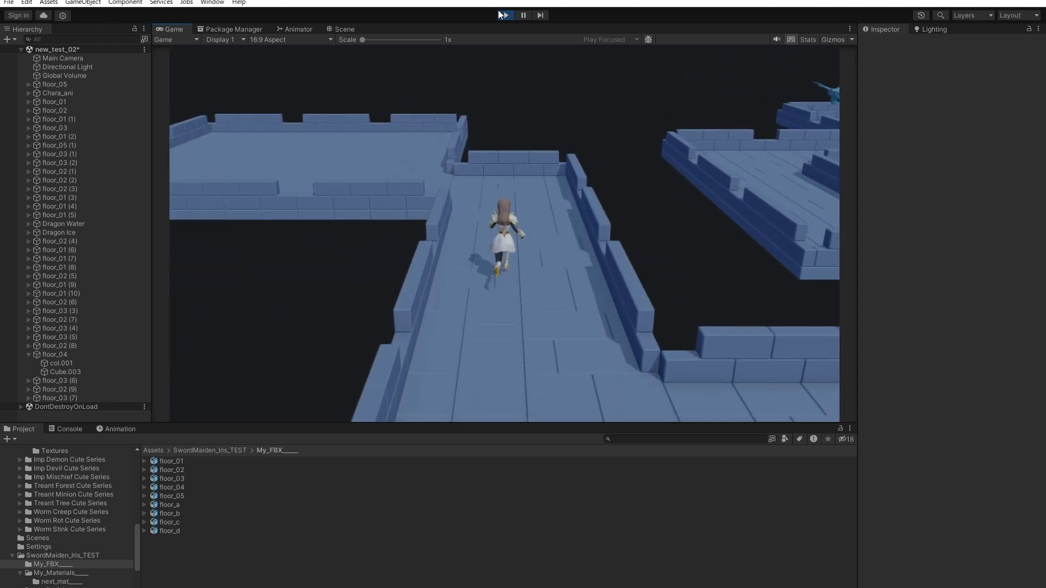
key(Left)
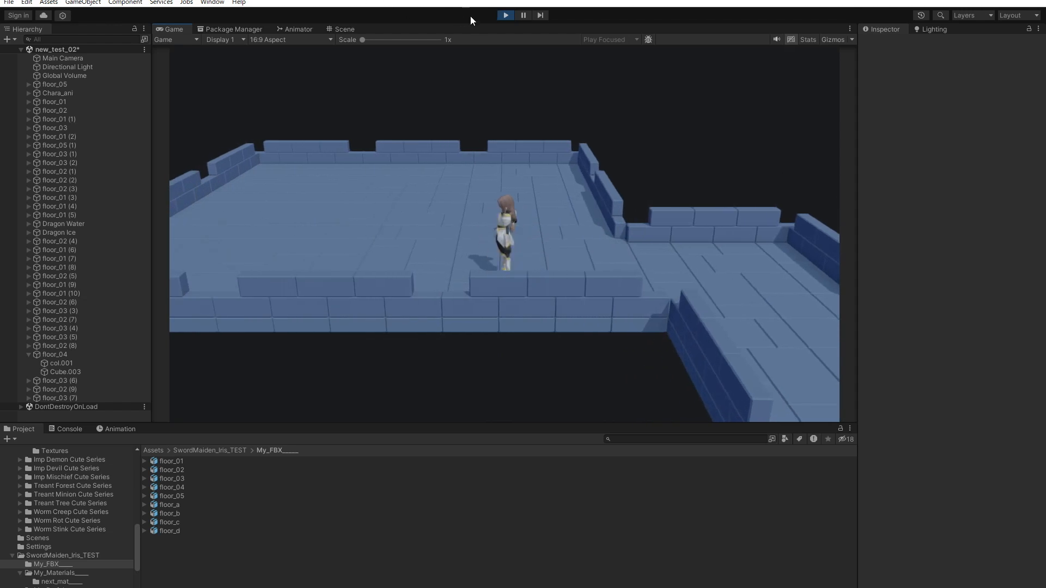
click(509, 15)
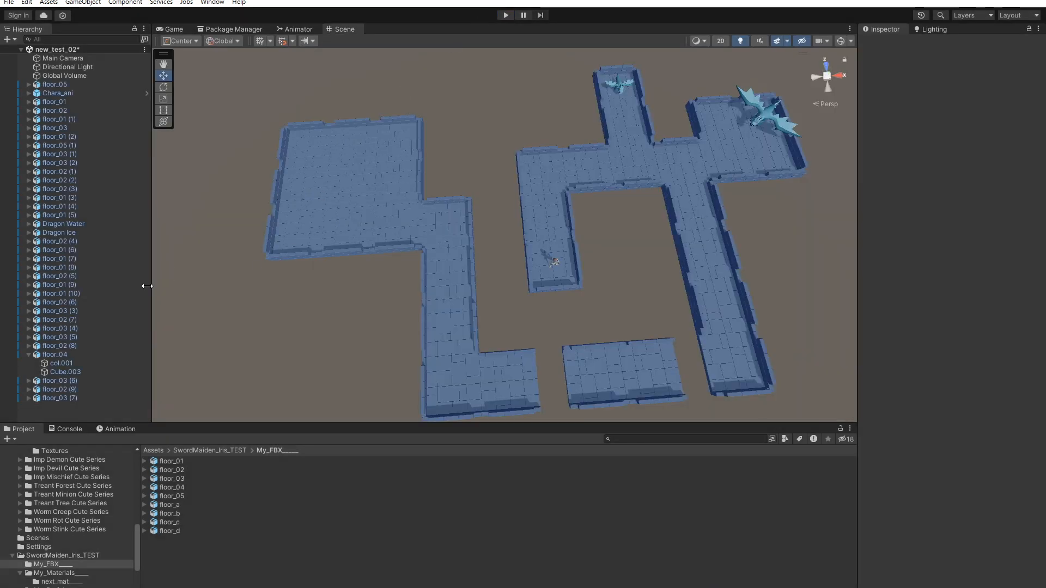
- Add the Dragon Blizzard model from the Dragon Blizzard Cute Series FBX folder to the scene, just above Dragon Water in the object list
scroll(97, 512, up, 5)
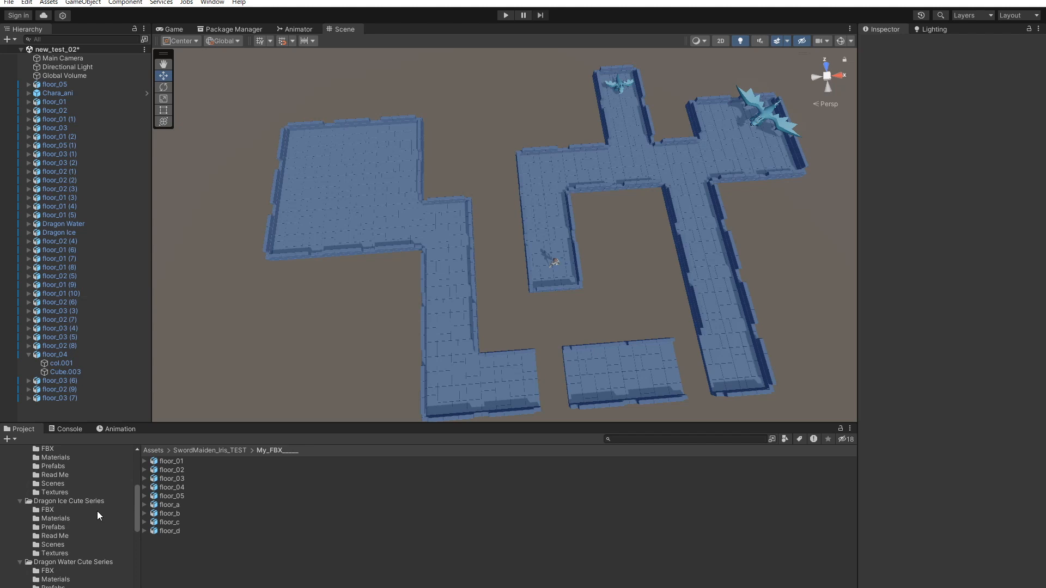
scroll(97, 511, up, 3)
click(73, 514)
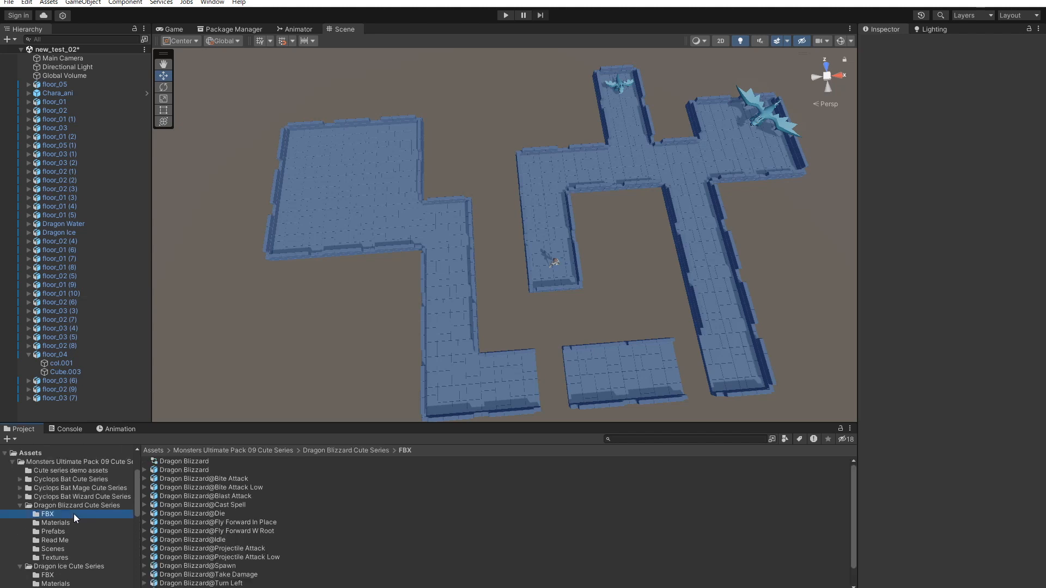
click(29, 355)
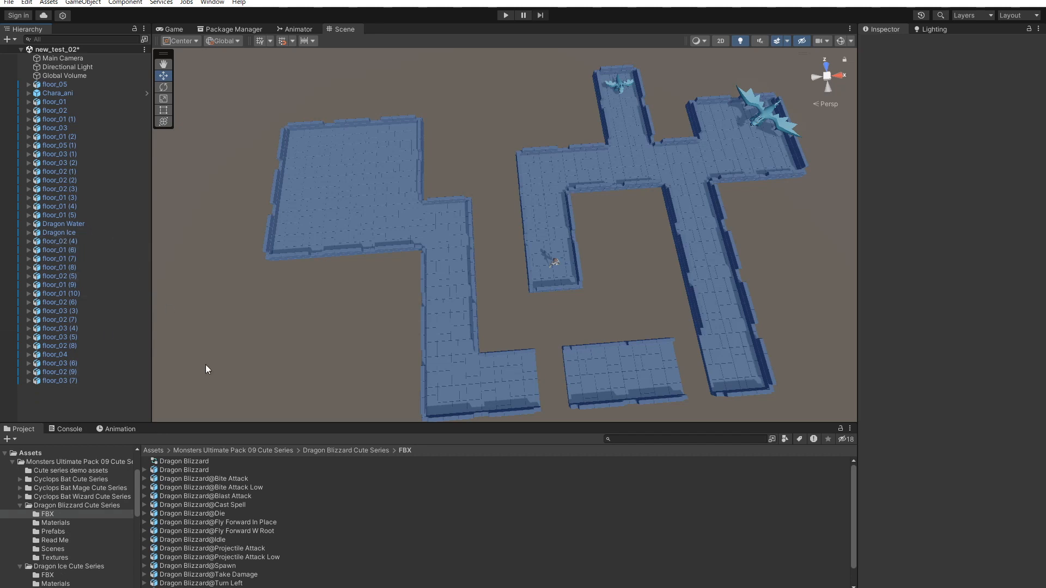
drag(206, 470, 110, 285)
drag(80, 239, 82, 221)
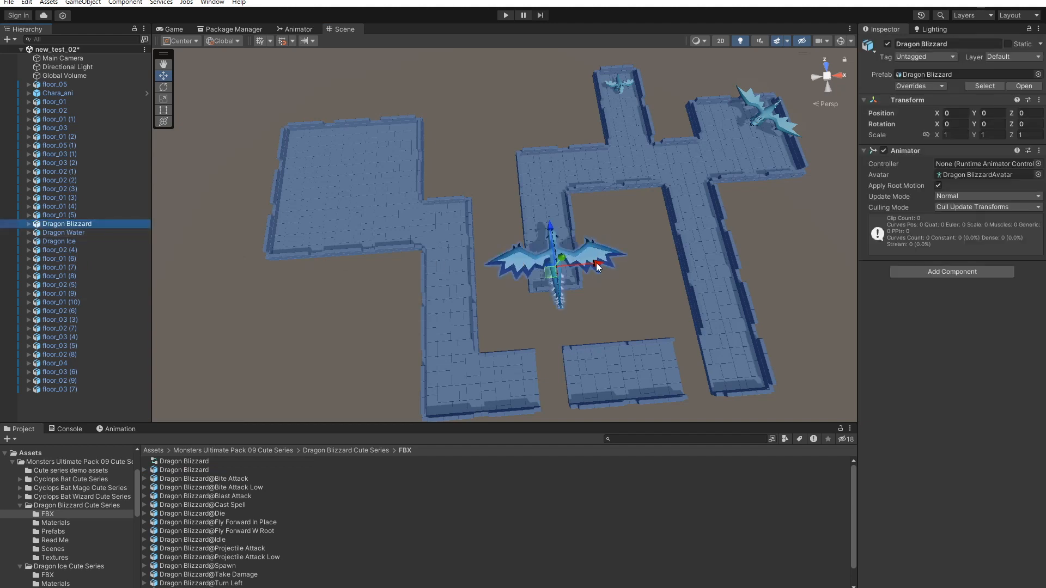
- Move Dragon Blizzard to the far corner of the large new room at position X -20, Z 12
drag(595, 267, 380, 115)
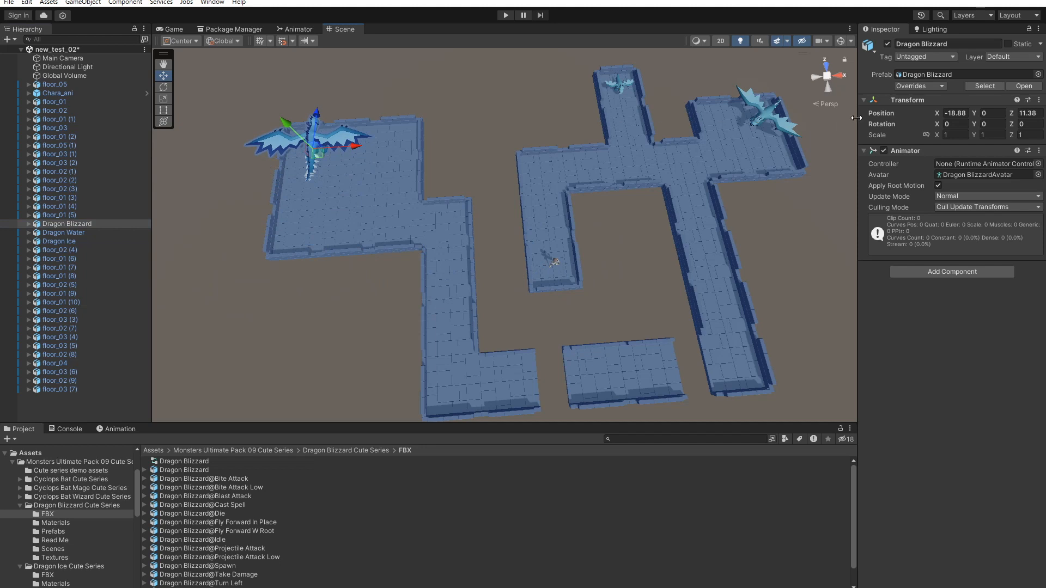
text(-20)
key(Tab)
key(Tab)
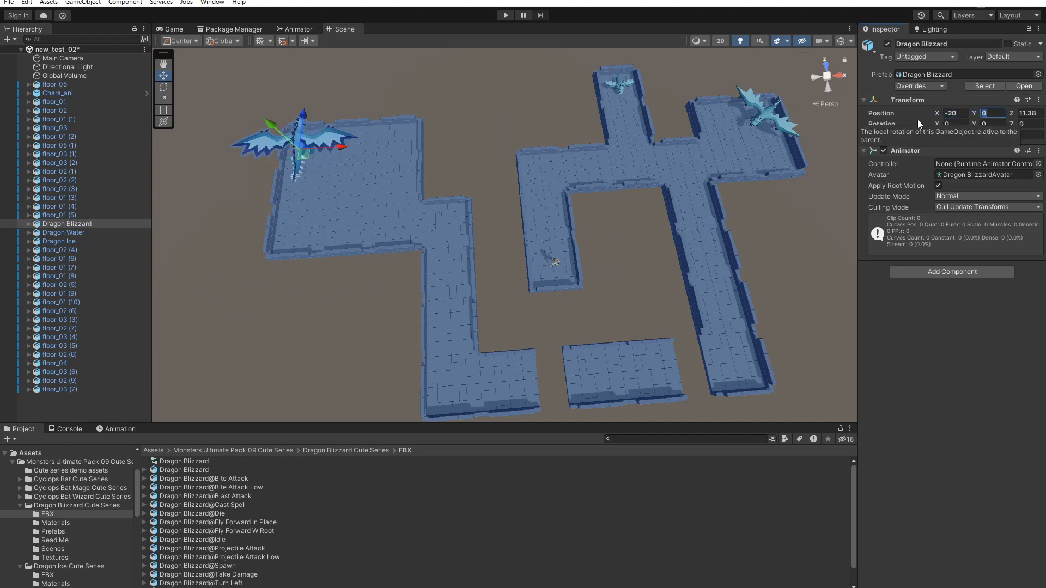
text(12)
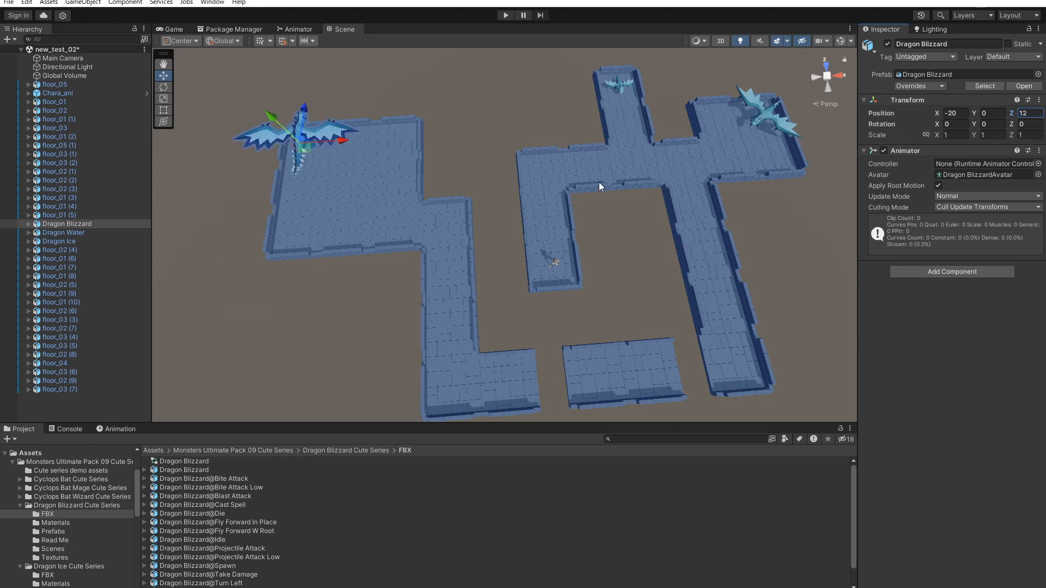
- Rotate Dragon Blizzard to face into the room with Y rotation 135, and re-enter its position as X -20, Z 12
middle_drag(448, 151, 456, 179)
key(e)
drag(345, 194, 263, 232)
drag(344, 204, 289, 233)
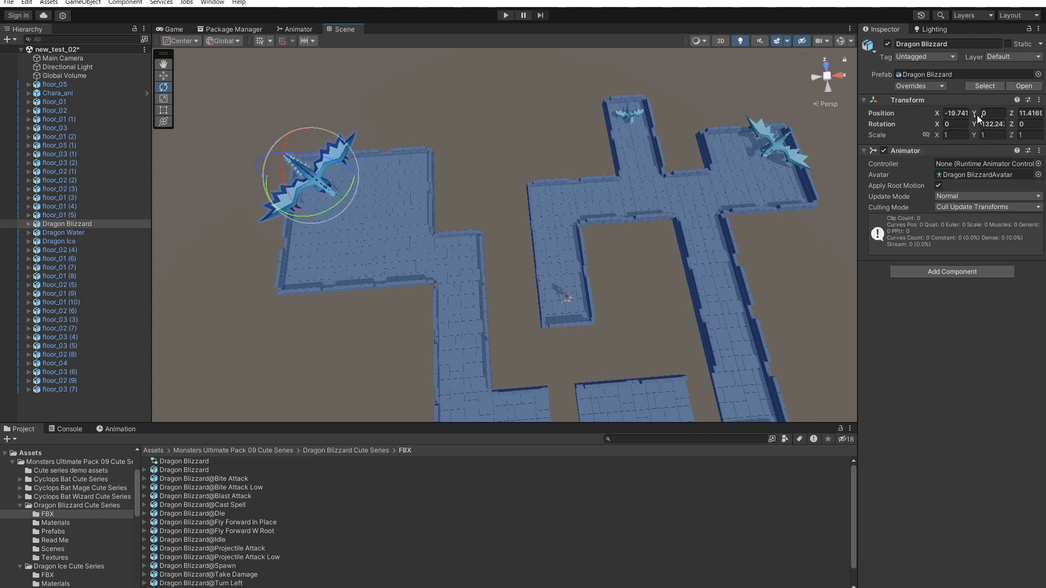
text(-20)
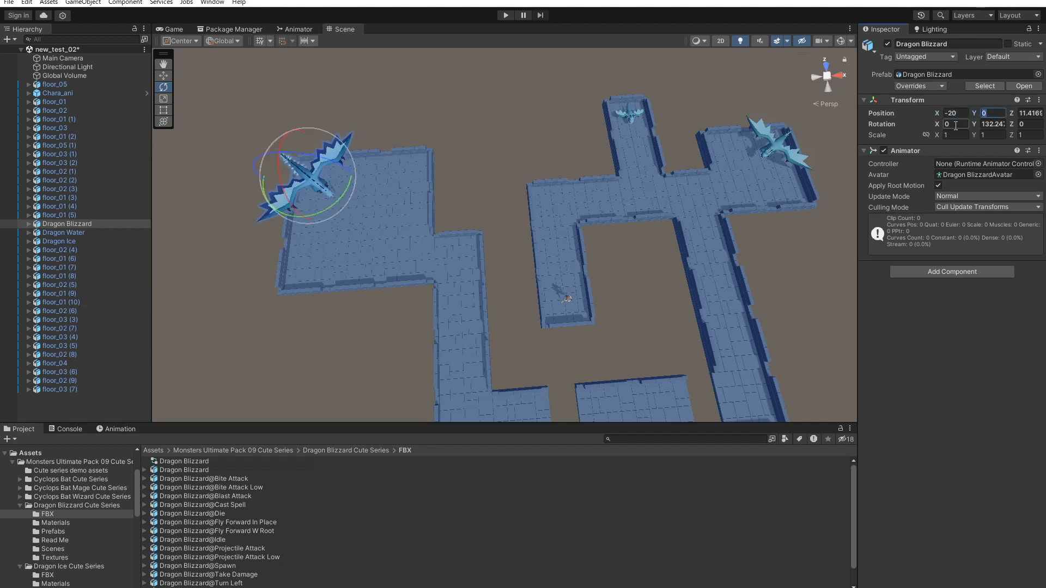
text(12)
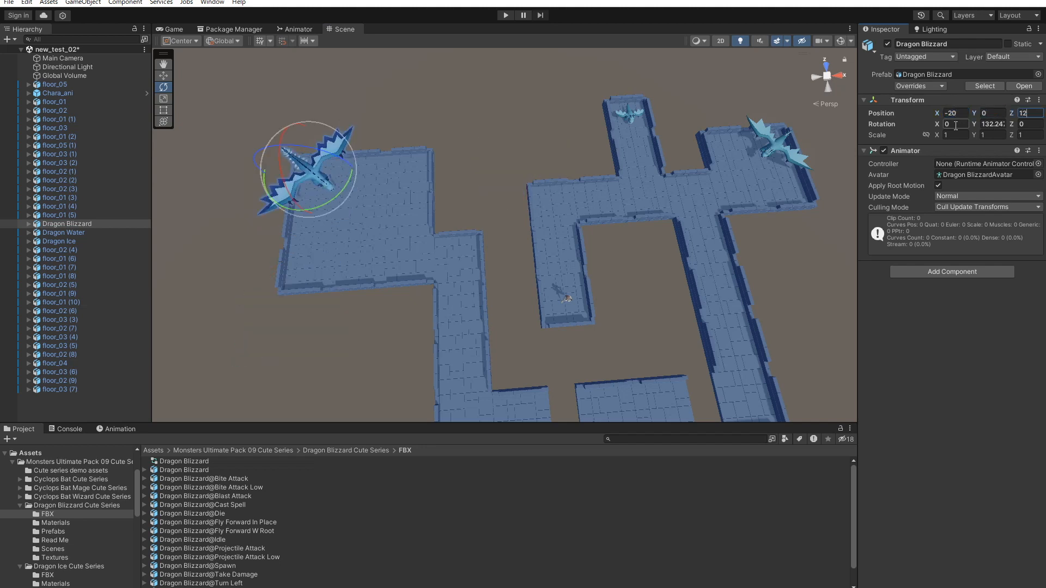
text(135)
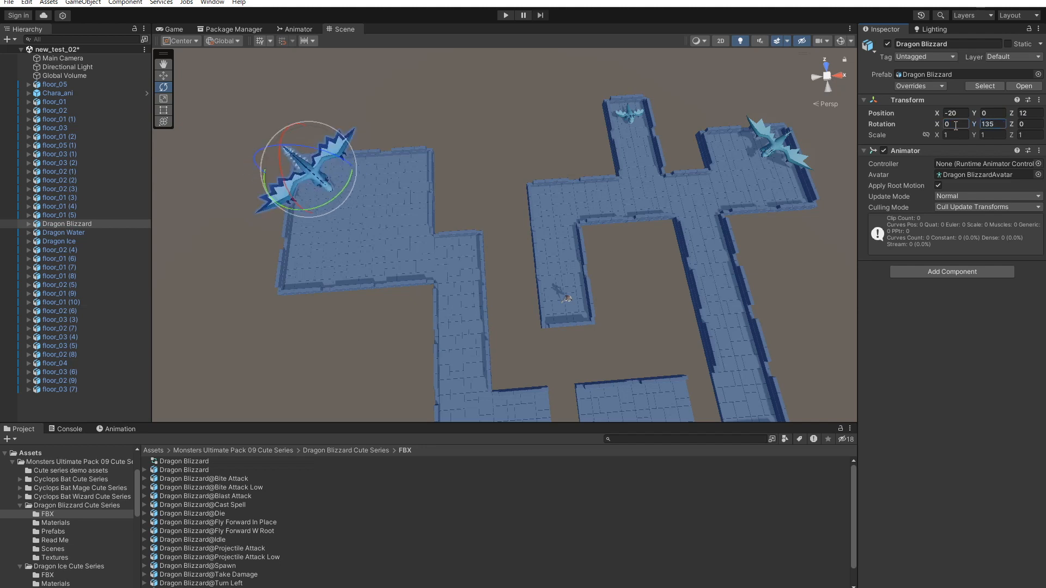
click(527, 111)
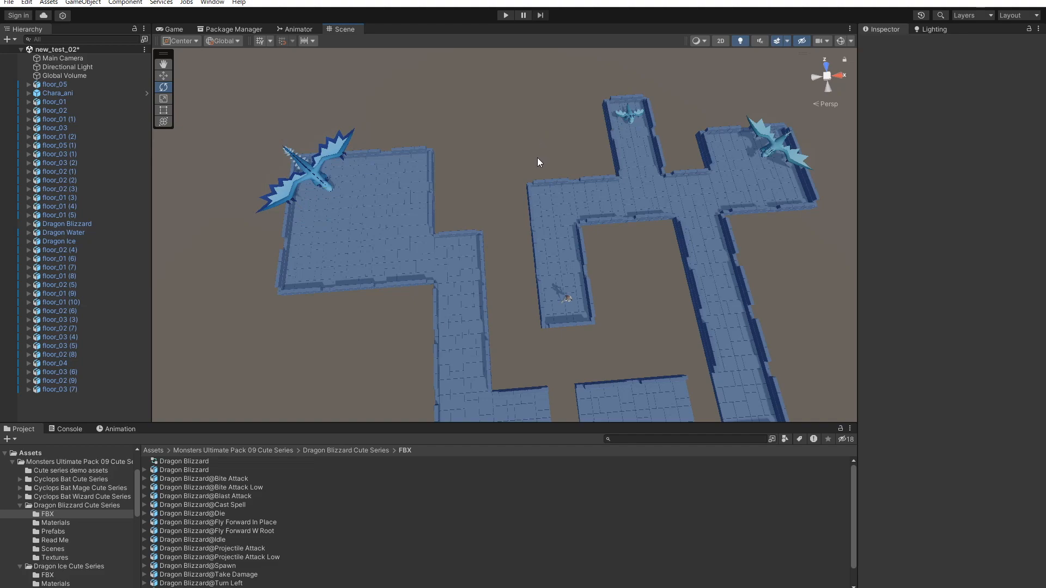
- Start a new playtest and run the character out of the start room and down the long corridor
key(ctrl+p)
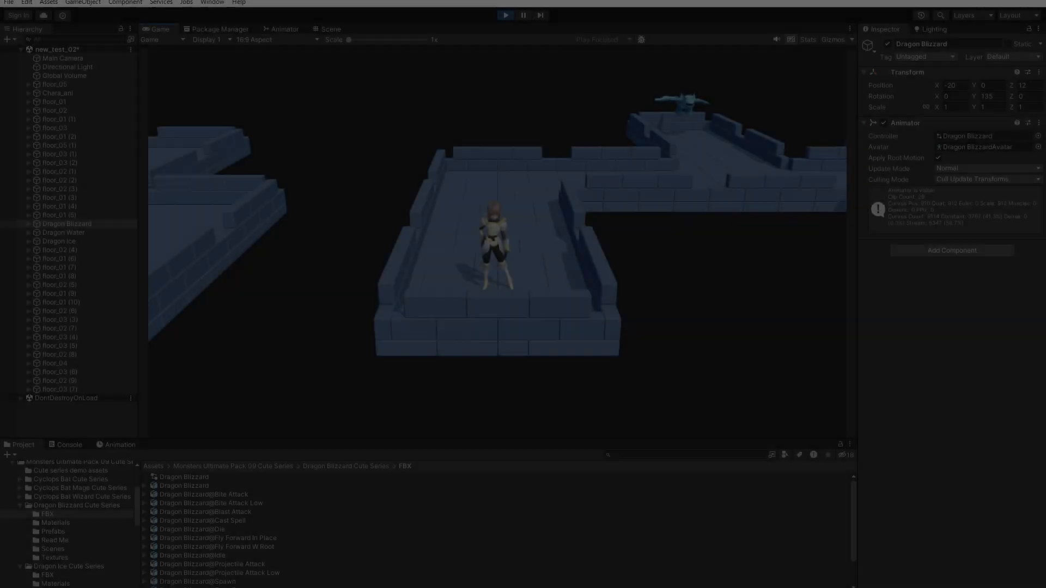
key(Left)
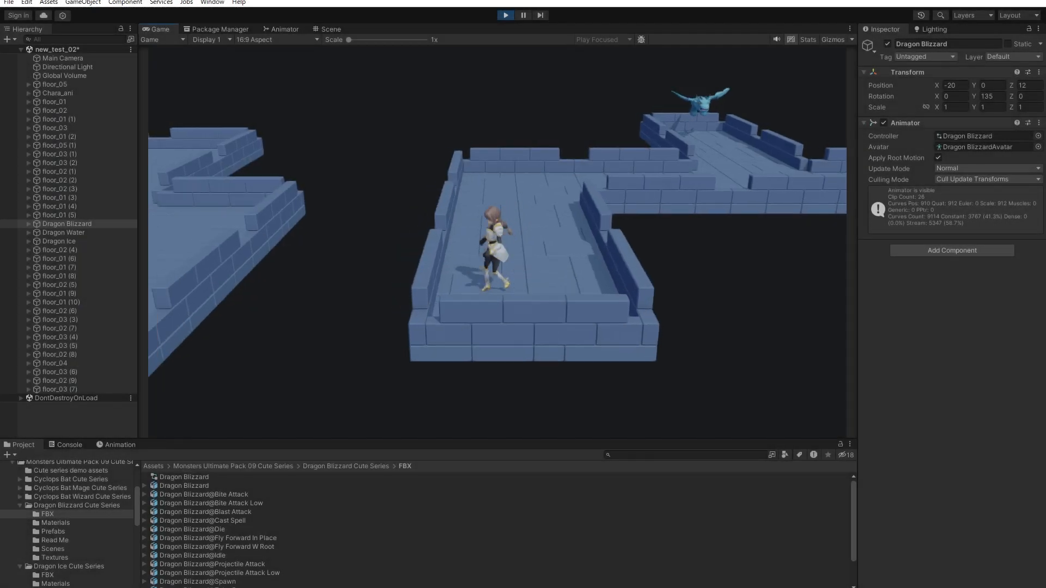
key(Up)
key(Up)
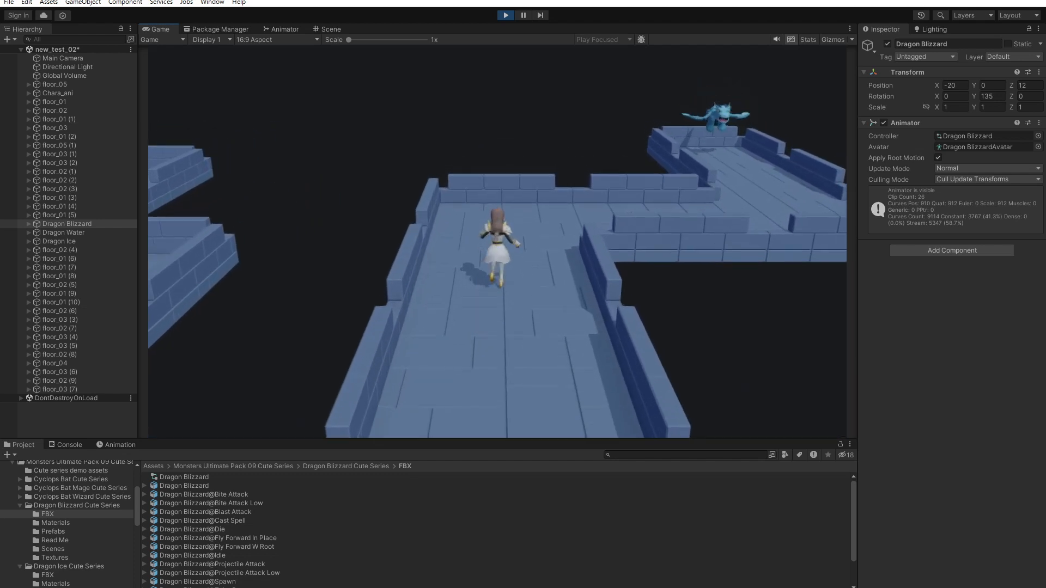
key(Right)
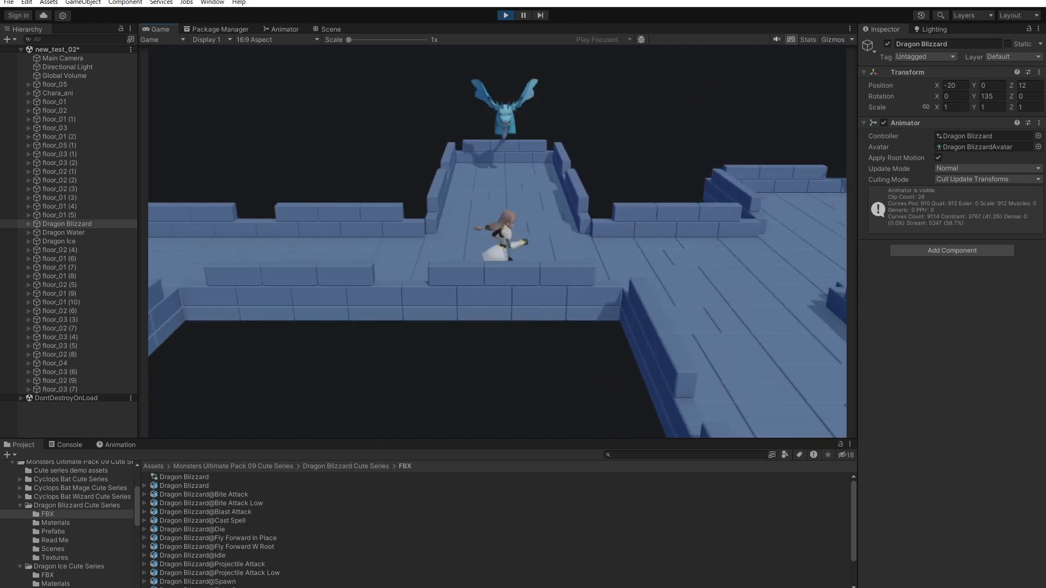
key(Down)
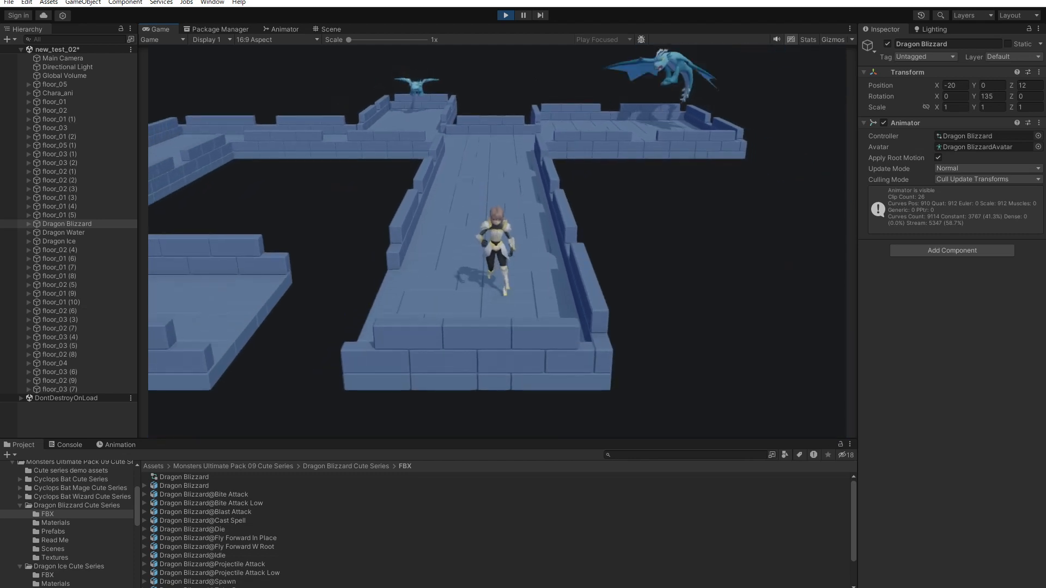
- Jump across both gaps and run up the far corridor into the large room to check Dragon Blizzard in play
key(Left)
key(space)
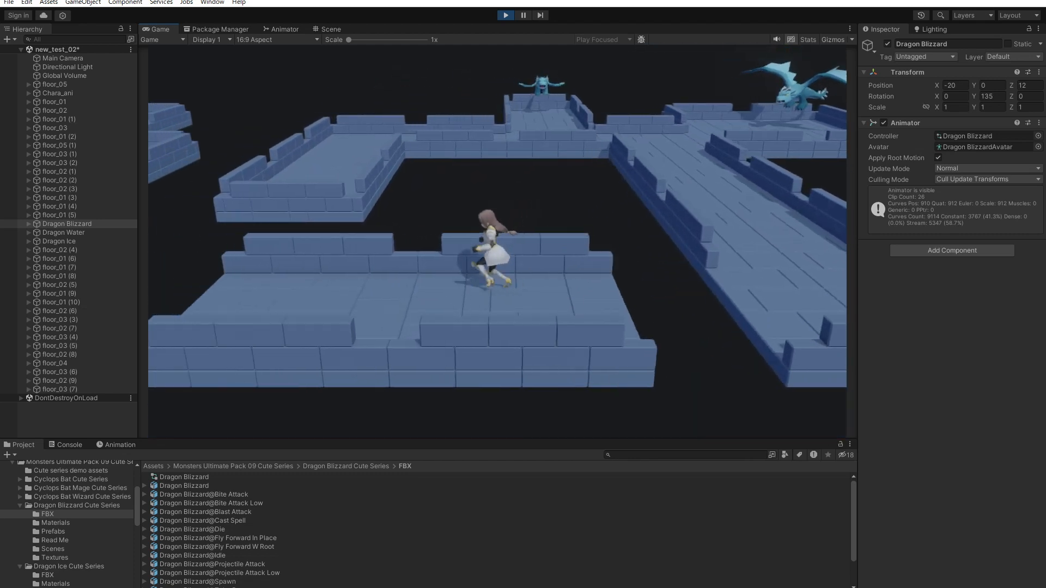
key(space)
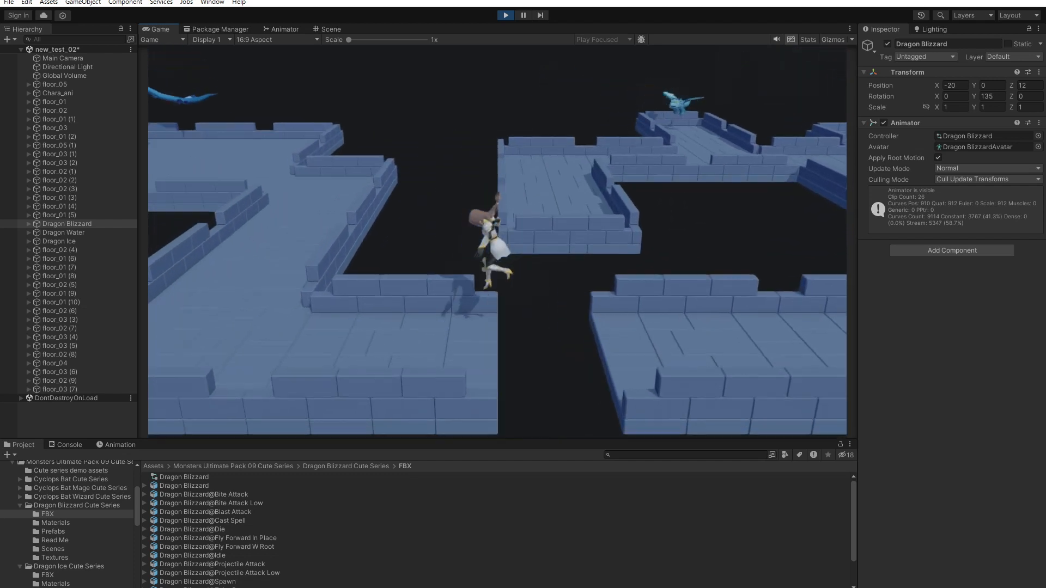
key(Up)
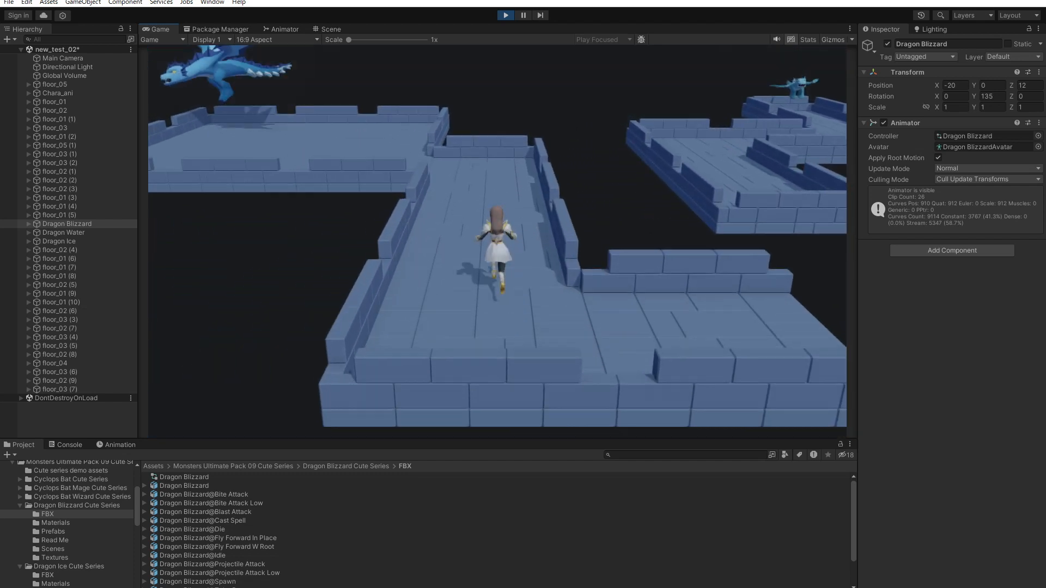
key(Left)
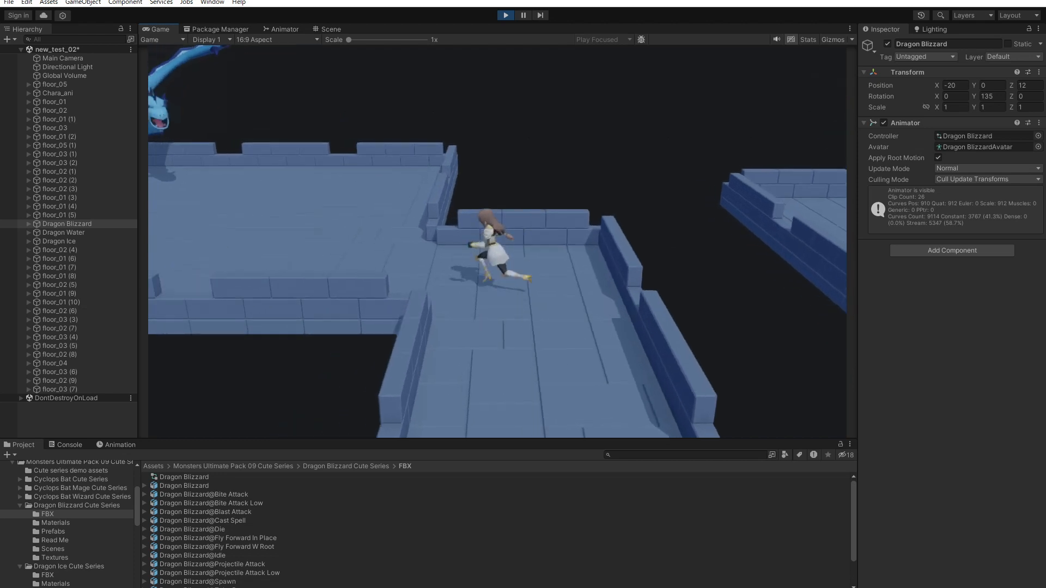
key(Up)
key(Left)
key(Up)
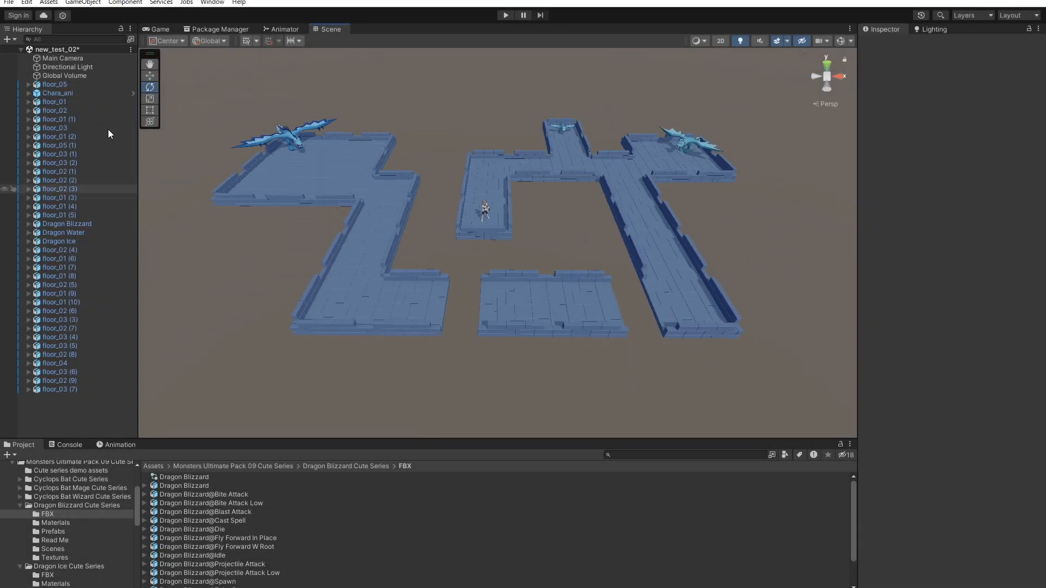
- Add a point light named "w" to the scene and centre the view on it
click(83, 2)
mouse_move(123, 84)
click(261, 96)
text(w)
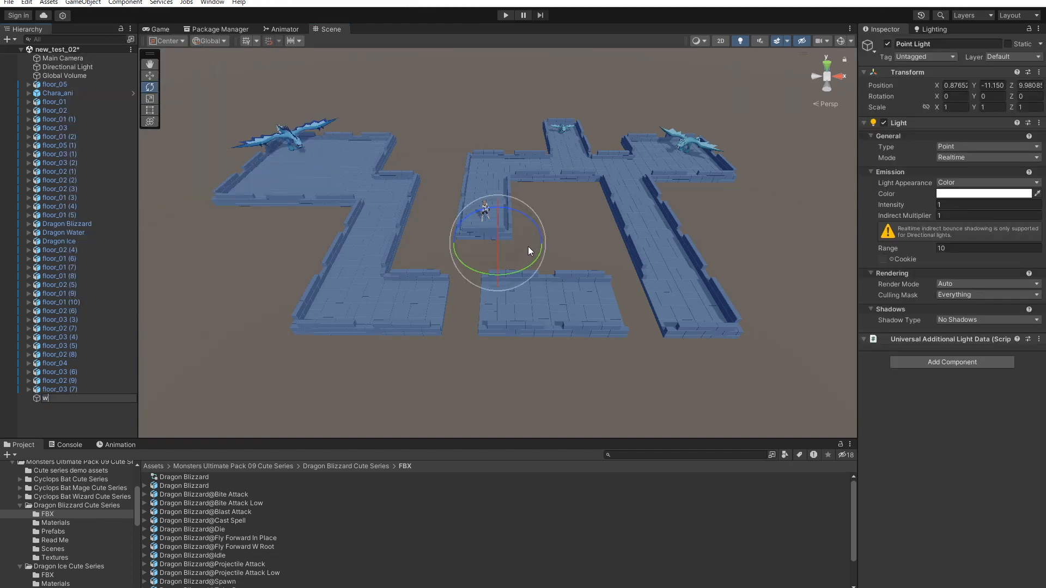
key(Return)
key(w)
key(f)
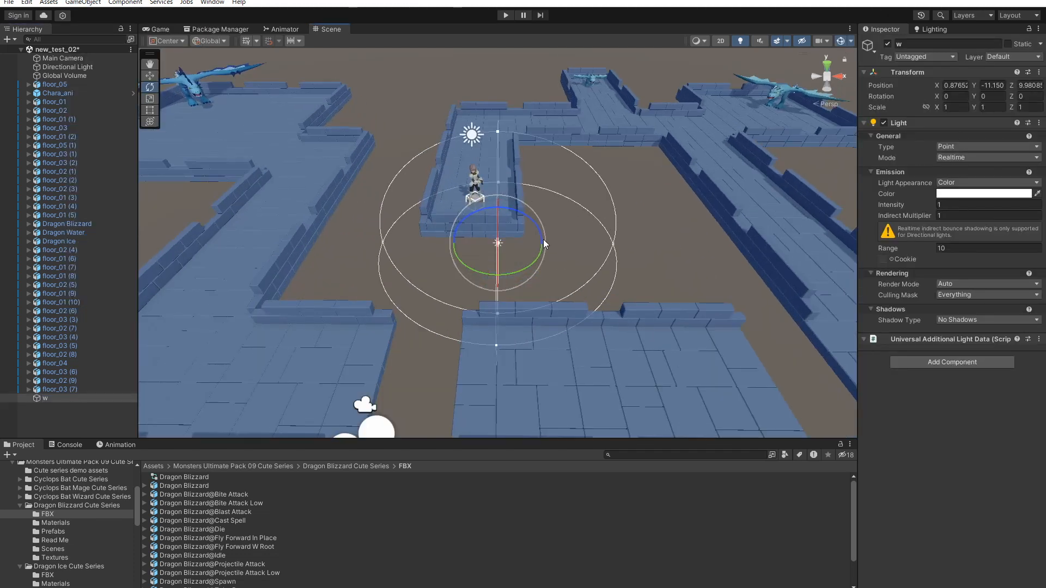
- Move the point light up over the floor at the dragon alcove's entrance, about X 8.14, Y 0.69
drag(545, 246, 648, 261)
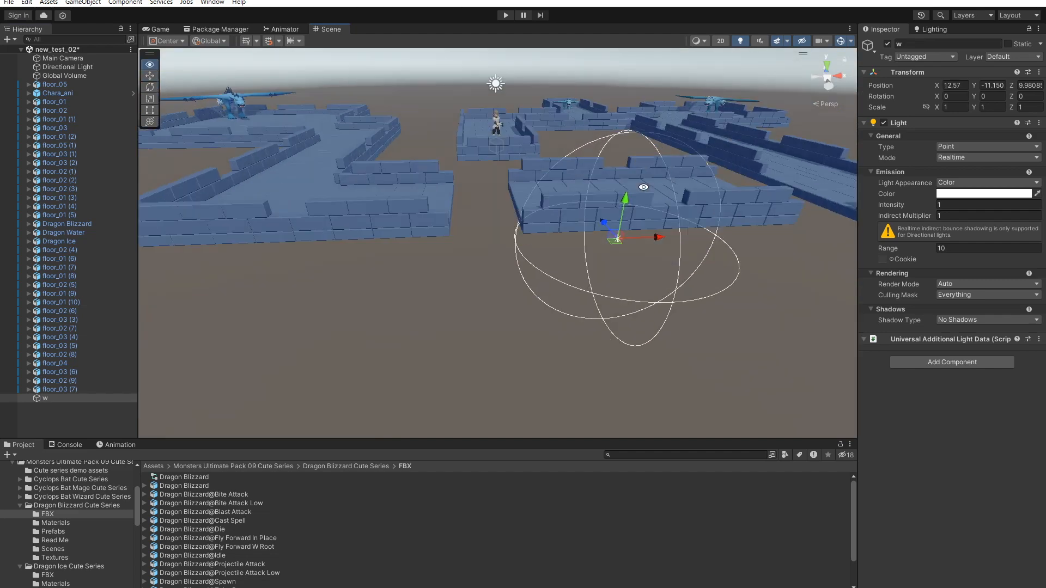
drag(619, 191, 624, 91)
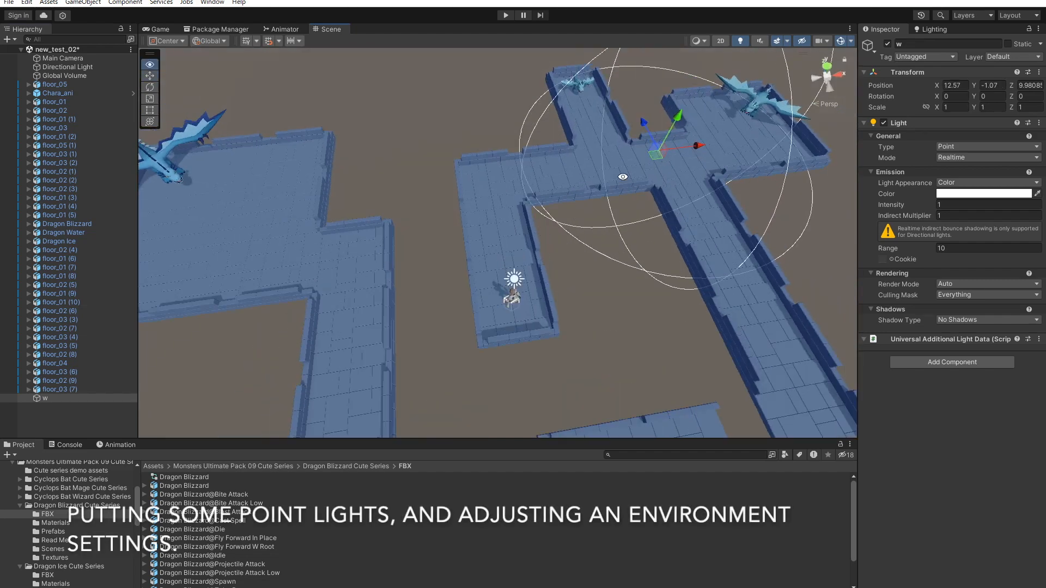
drag(681, 112, 618, 104)
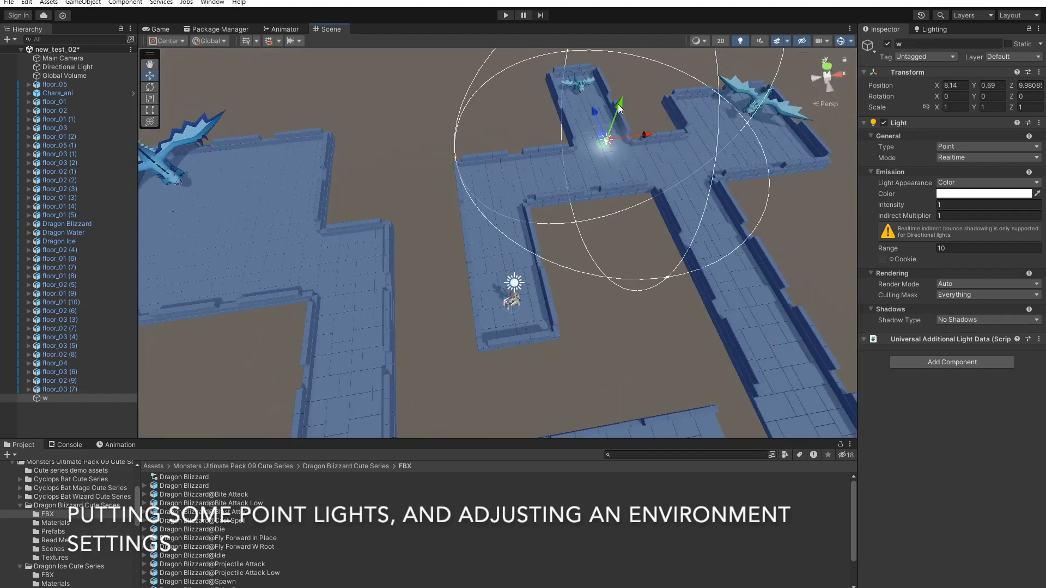
- Set the point light's mode to Mixed and move it into the alcove over the dragon, at about Z 16
click(983, 157)
click(975, 179)
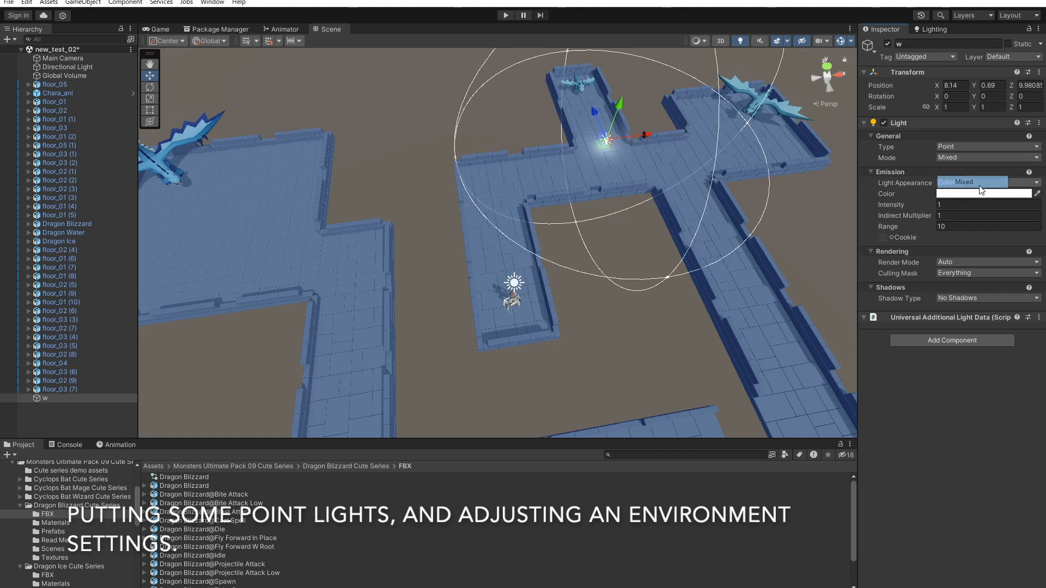
drag(595, 112, 587, 44)
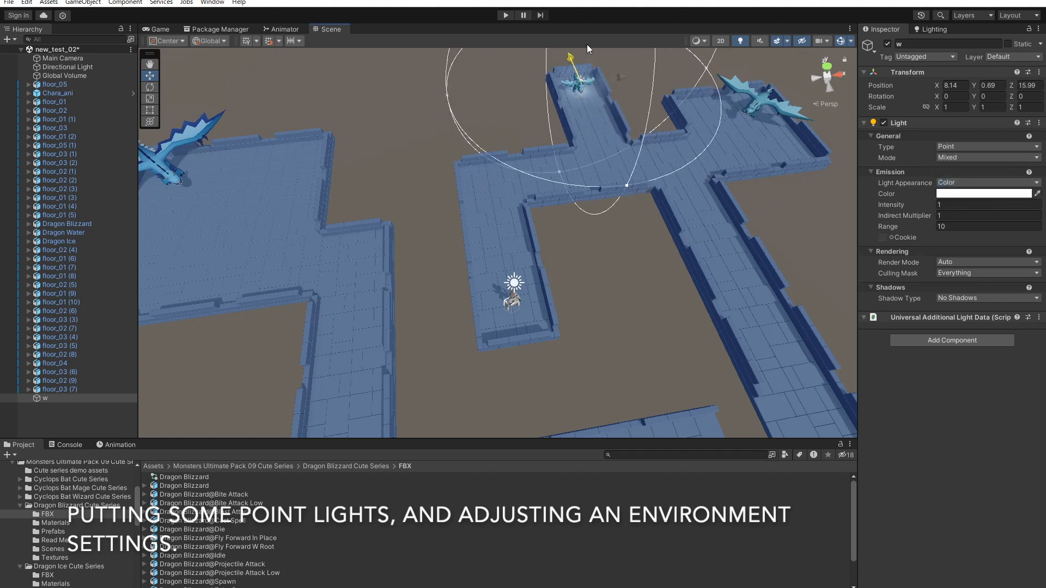
- Set the point light's range to 5 and check its reach around the alcove dragon
double_click(988, 226)
text(5)
scroll(589, 251, down, 1)
middle_drag(589, 252, 512, 294)
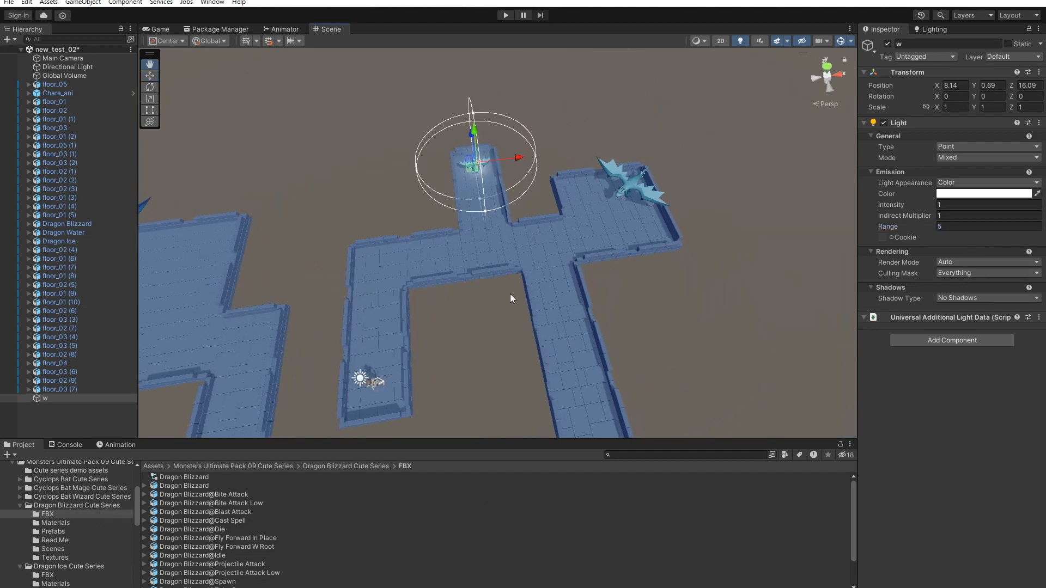
scroll(512, 250, up, 4)
- Change the point light's color to a saturated blue, about 0067FF, judging it in the Game view
click(160, 30)
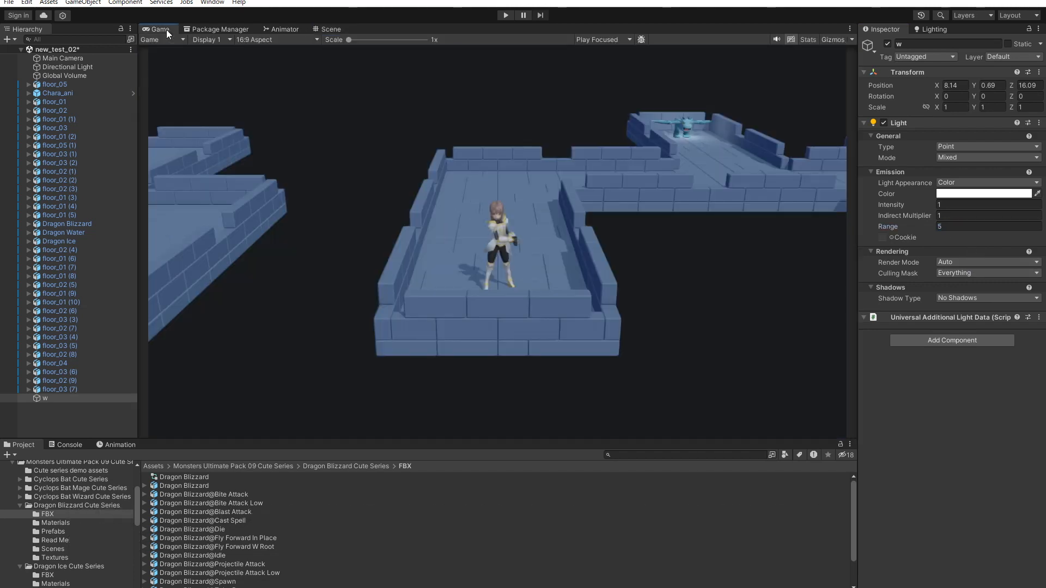
click(989, 195)
drag(930, 289, 933, 296)
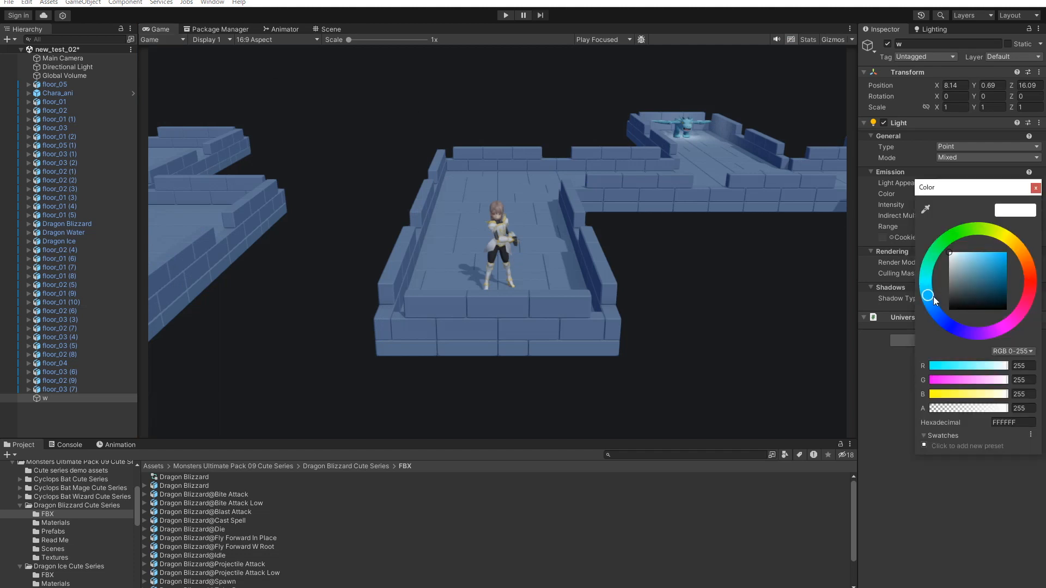
click(987, 249)
drag(987, 246, 1015, 233)
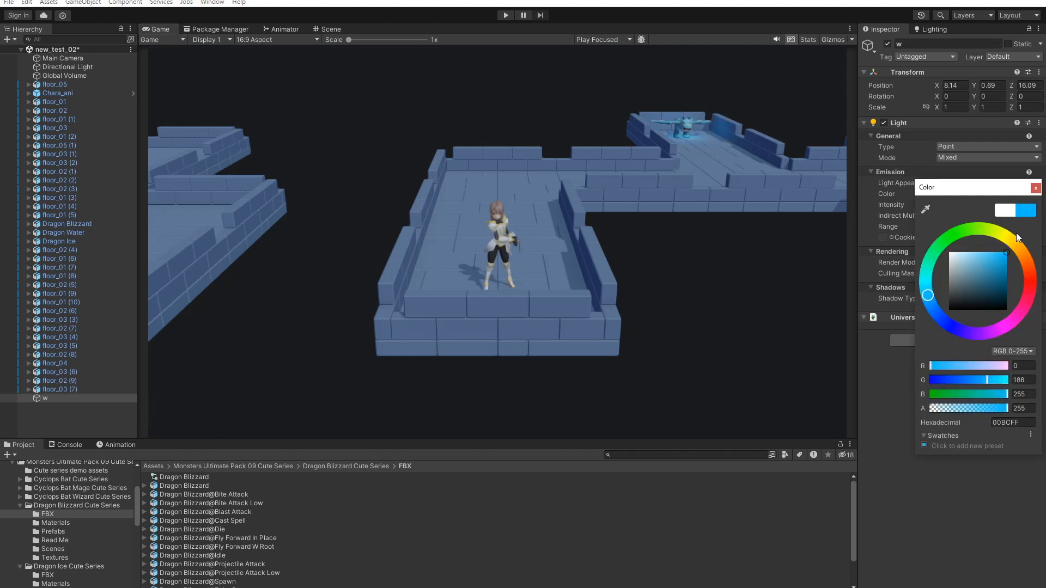
drag(933, 296, 941, 316)
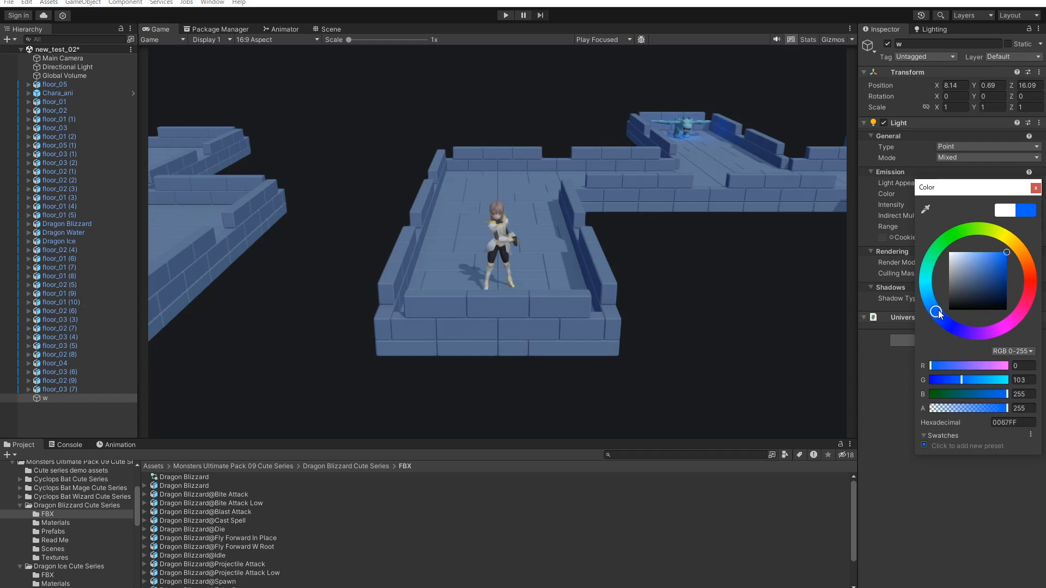
click(1035, 188)
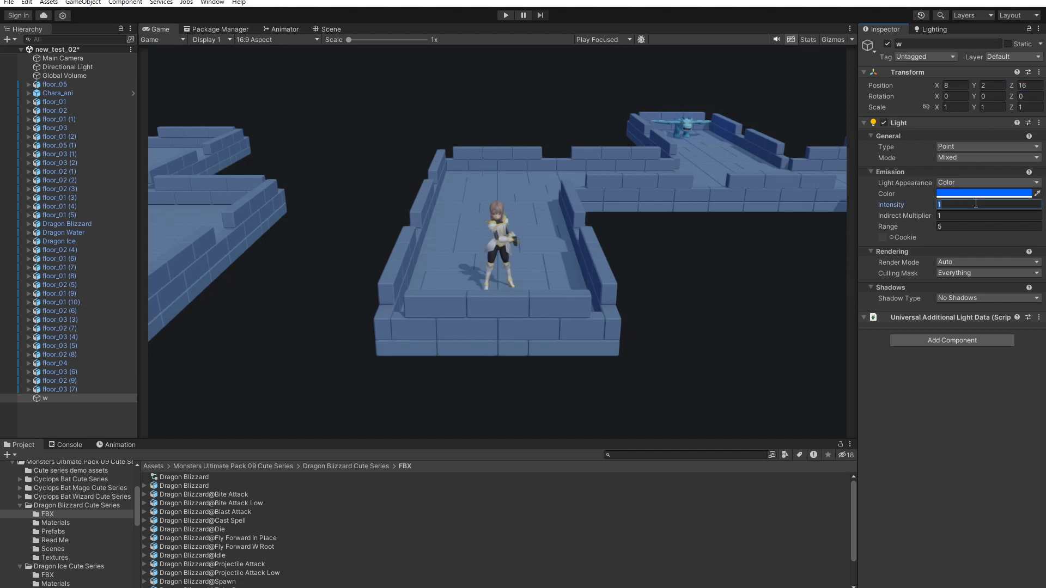
- Adjust the environment lighting's ambient color to a slightly darker, more saturated blue
click(927, 31)
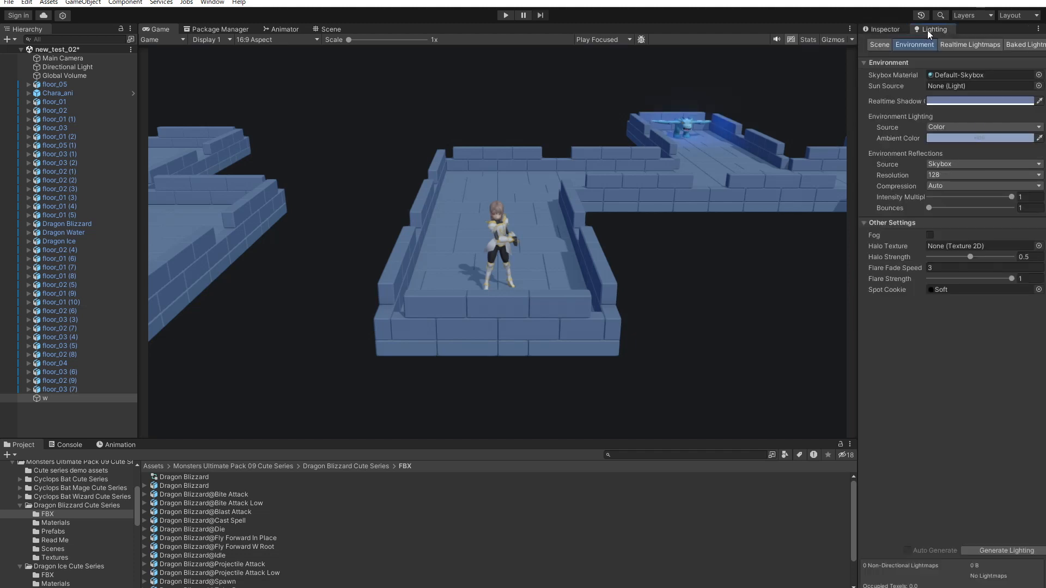
click(950, 136)
drag(986, 225, 981, 228)
click(1034, 131)
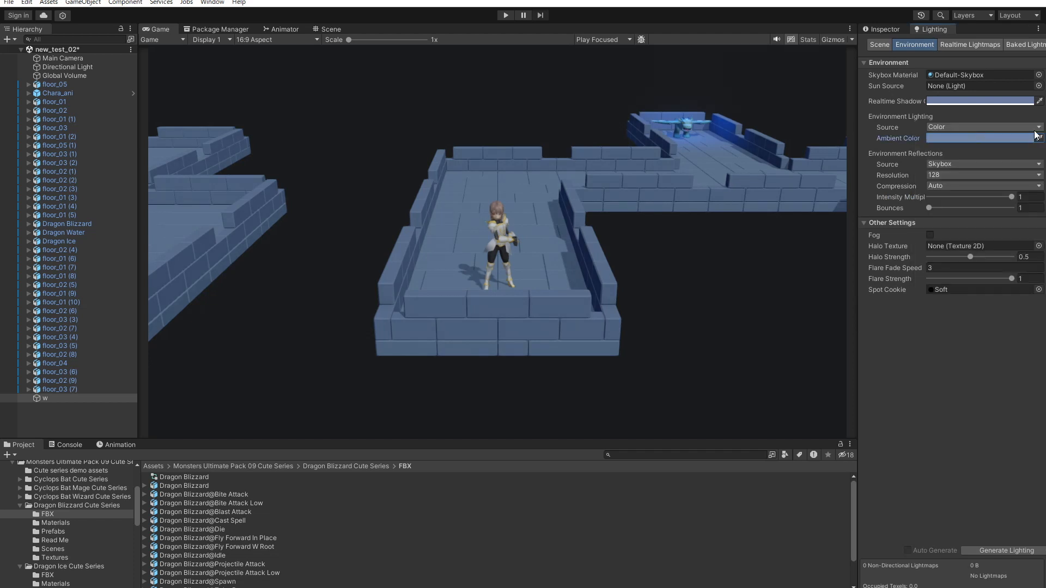
- Tint the Directional Light's color to a pale blue, about B1CEEC
click(100, 68)
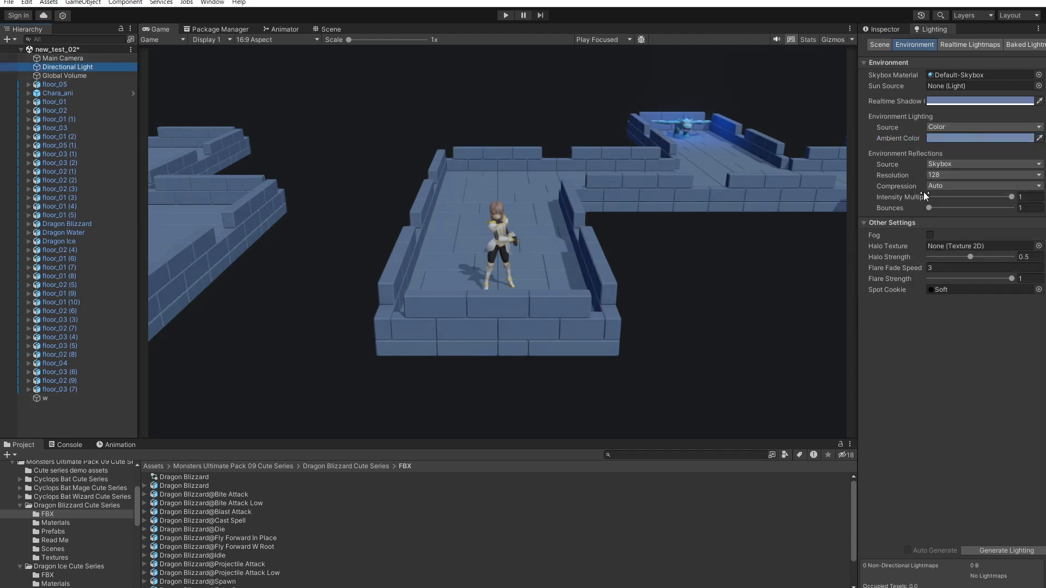
click(891, 31)
click(955, 191)
drag(968, 266, 963, 260)
click(934, 308)
drag(936, 310, 935, 308)
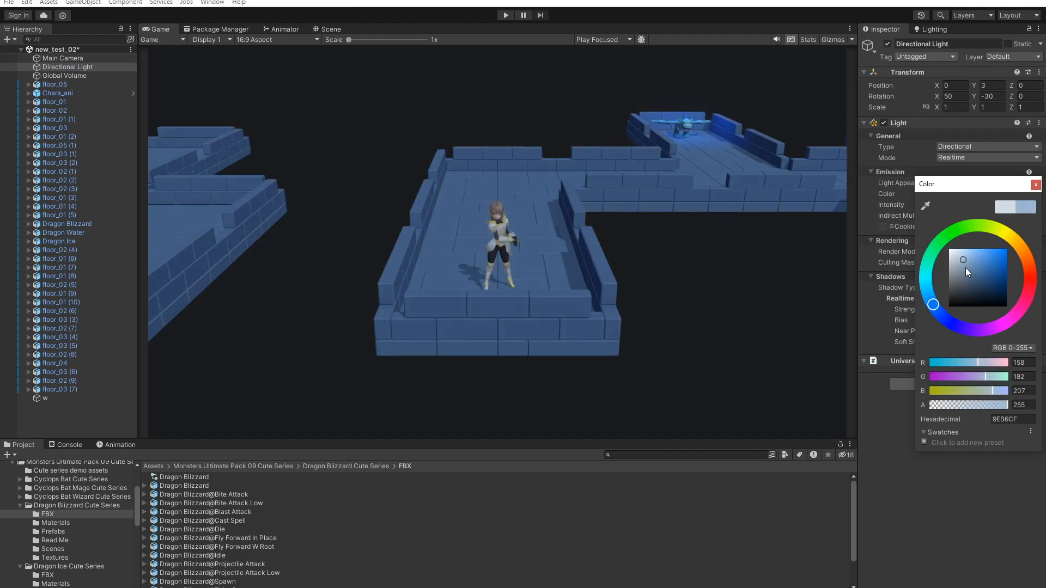
drag(963, 256, 963, 254)
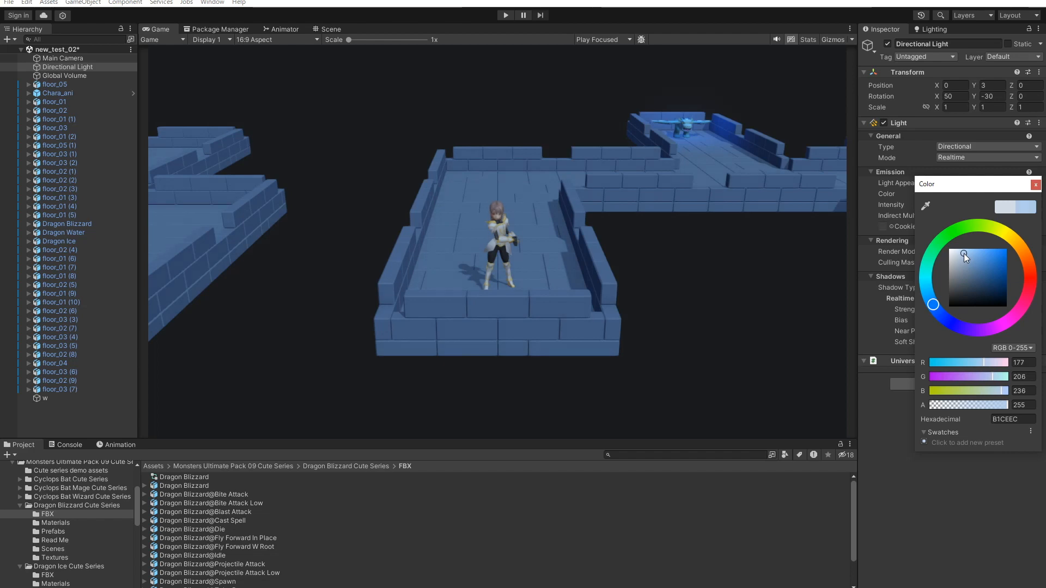
click(1036, 184)
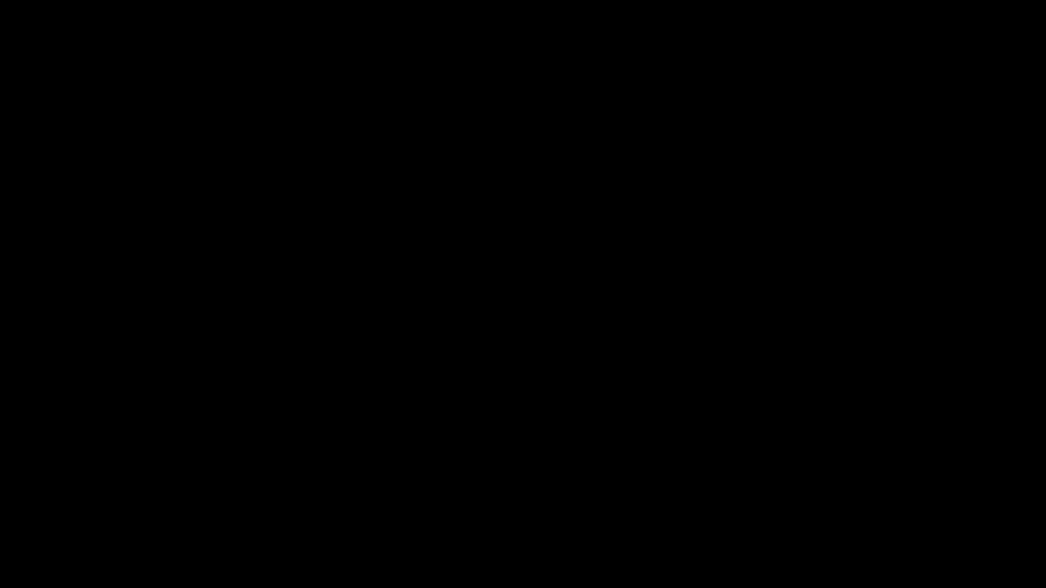
- Playtest the new lighting by running the character up to the alcove dragon and back out
key(d)
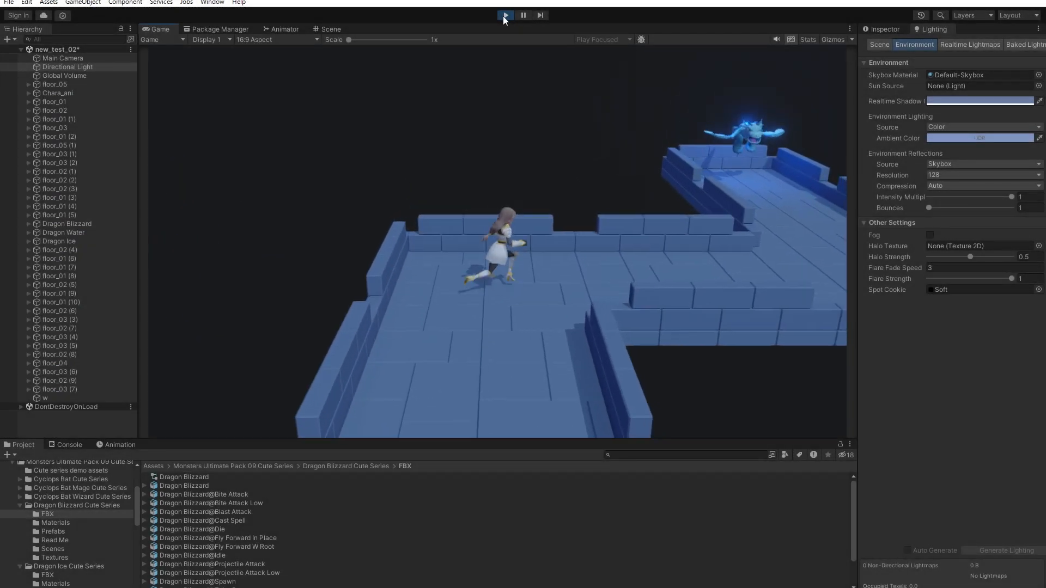
key(w)
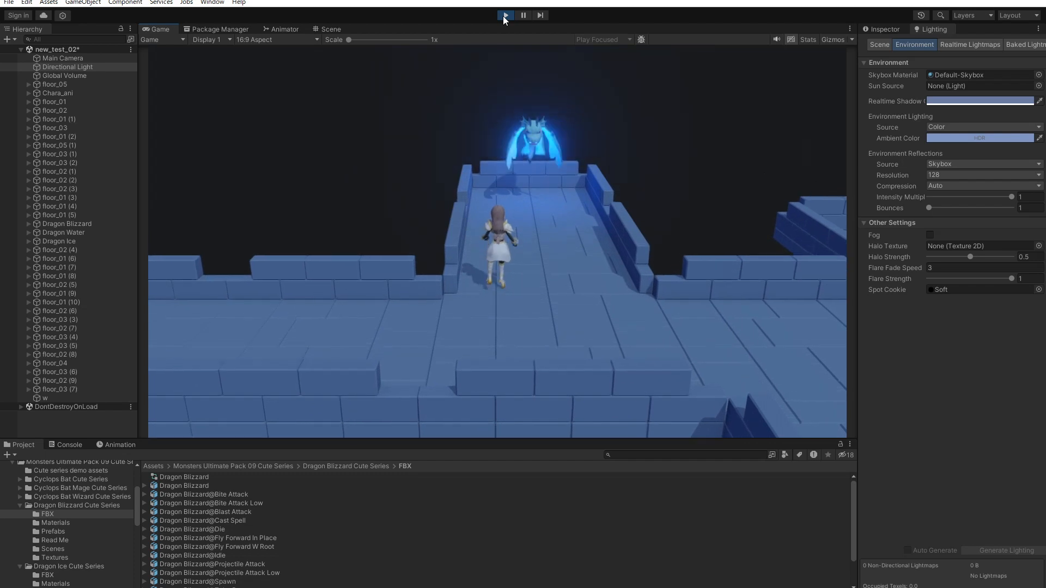
key(d)
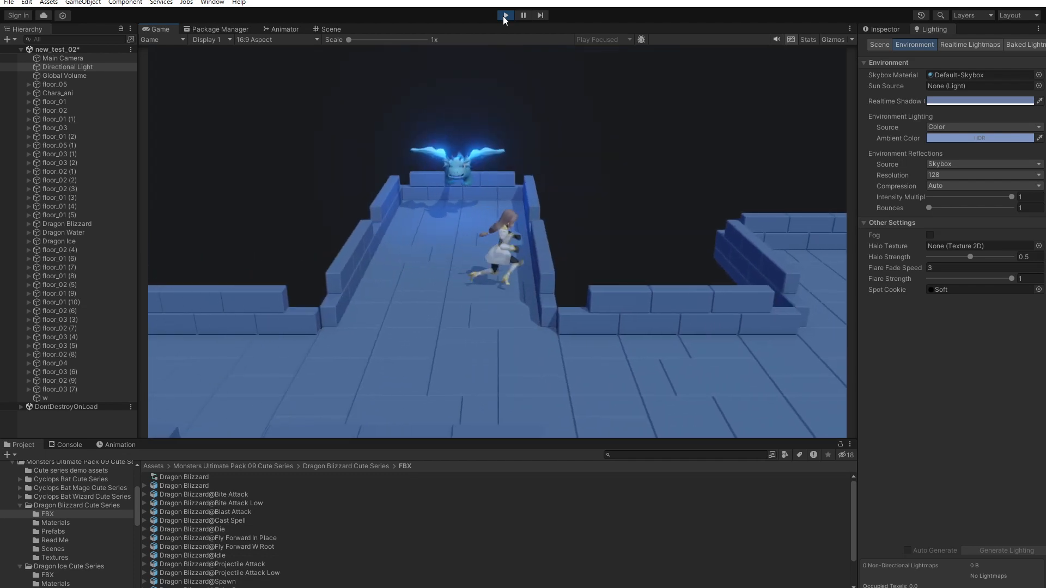
key(s)
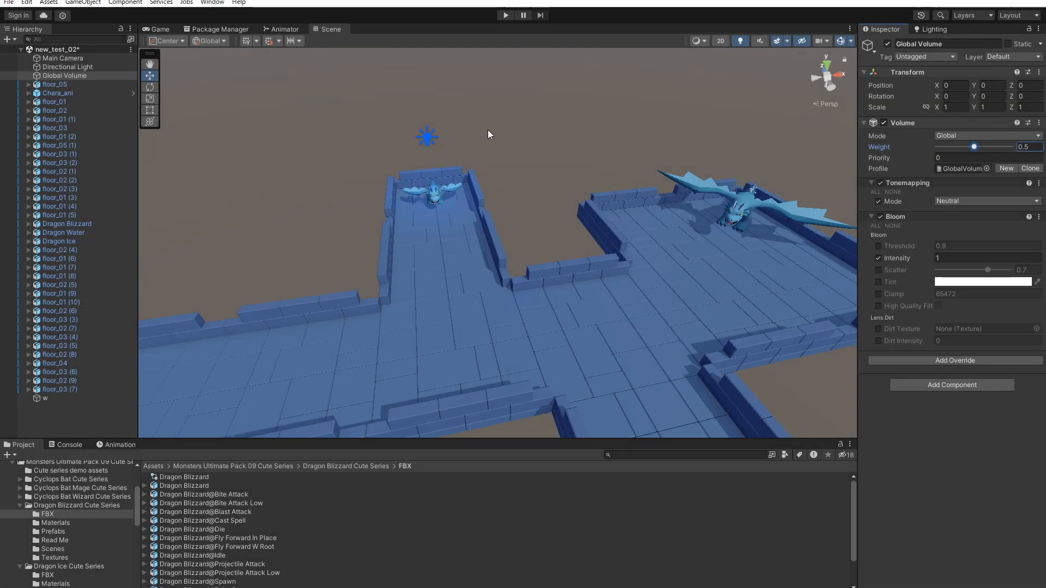
- Duplicate the blue point light and place the copy over the dragon in the adjacent room, at X 20, Y 3
click(431, 136)
key(ctrl+d)
drag(460, 136, 566, 199)
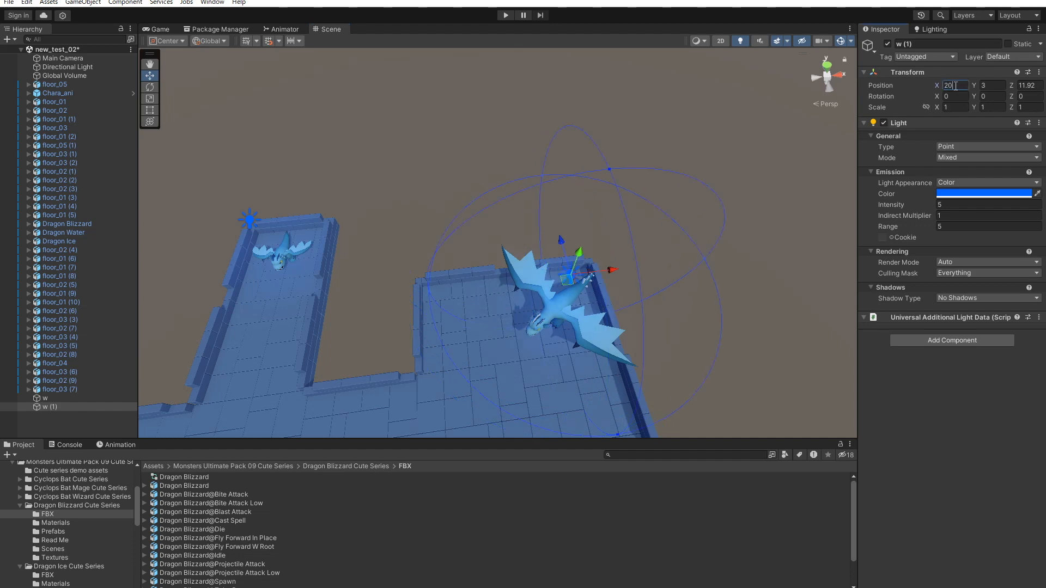
mouse_move(646, 174)
alt+mouse_down()
mouse_move(642, 124)
mouse_move(649, 158)
alt+mouse_up()
click(998, 85)
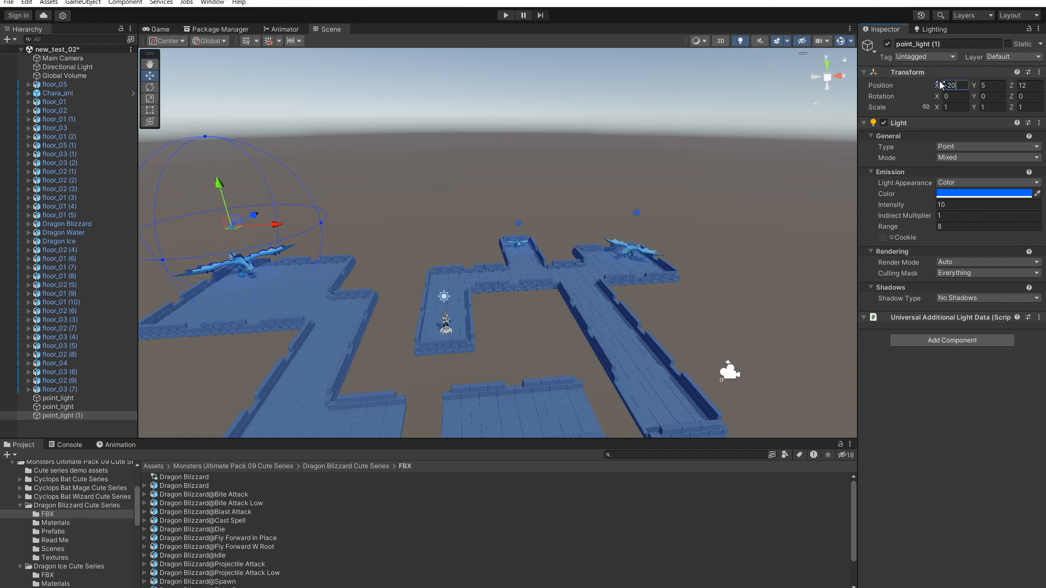
- Lower the point lights at the alcove dragon and Dragon Blizzard to Y 1, with Dragon Blizzard's light at intensity 12
mouse_move(483, 191)
alt+mouse_down()
mouse_move(487, 250)
mouse_move(484, 180)
alt+mouse_up()
middle_drag(455, 175, 529, 182)
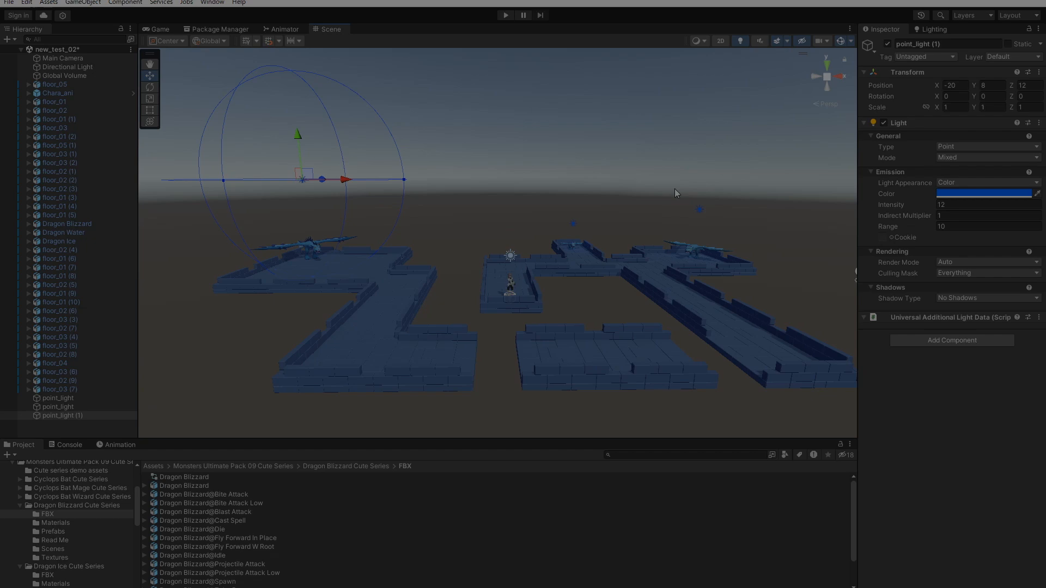
alt+drag(674, 189, 600, 218)
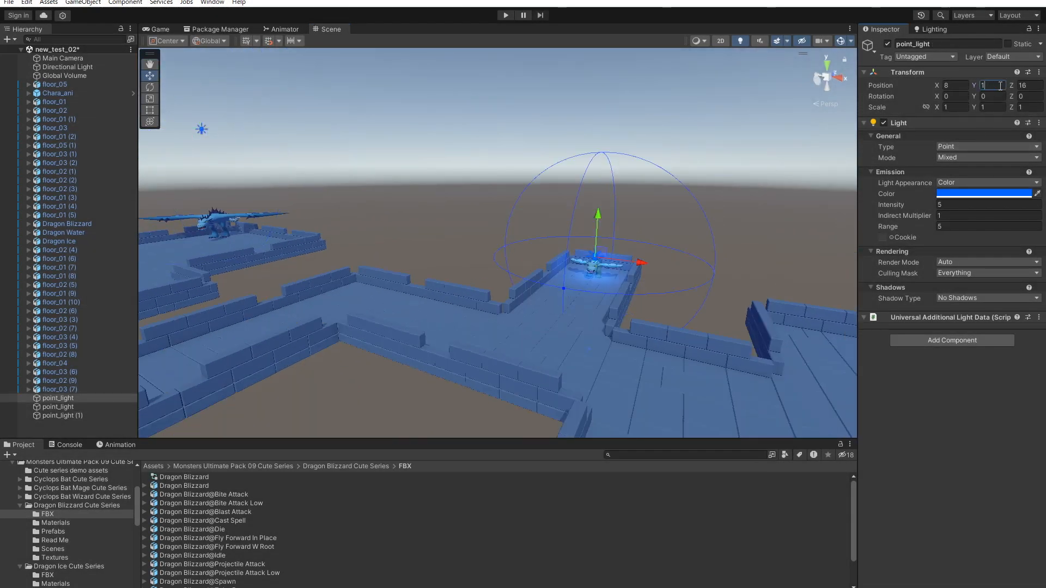
right_drag(453, 204, 473, 194)
text(12)
click(373, 158)
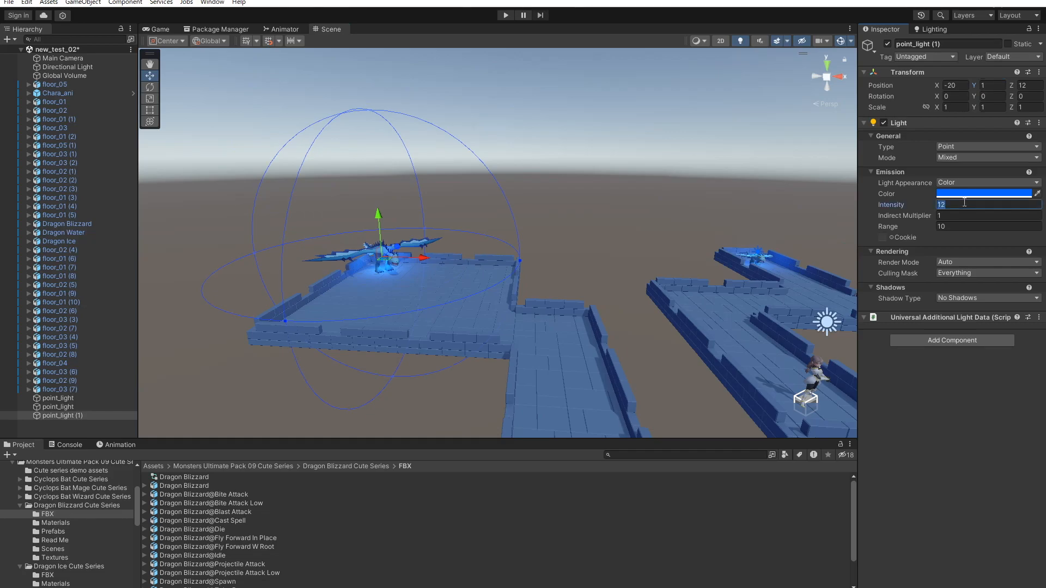
- Start a new playtest and run the character to the alcove to check the dragon's lowered blue light
click(504, 15)
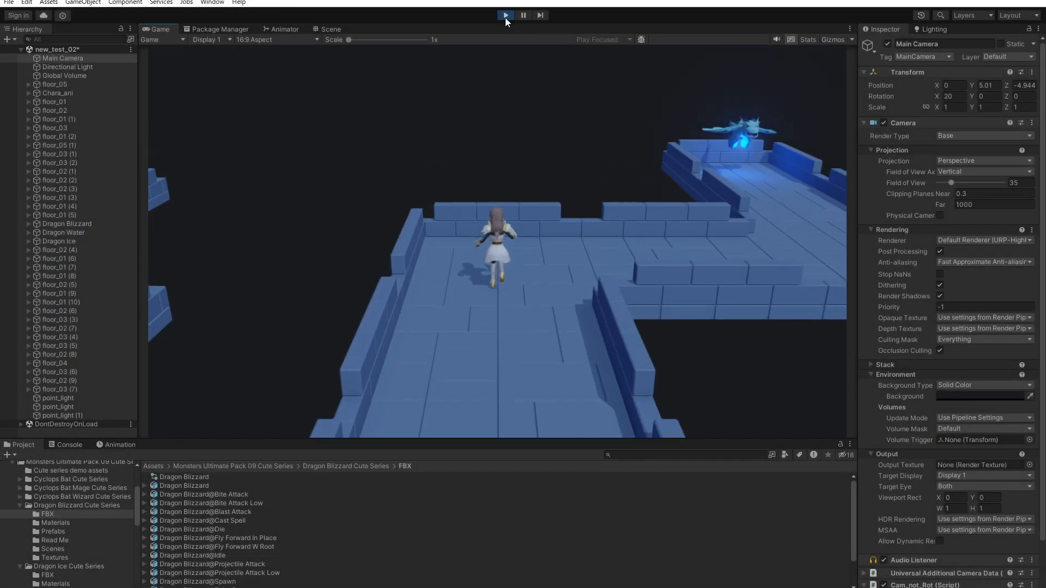
key(Right)
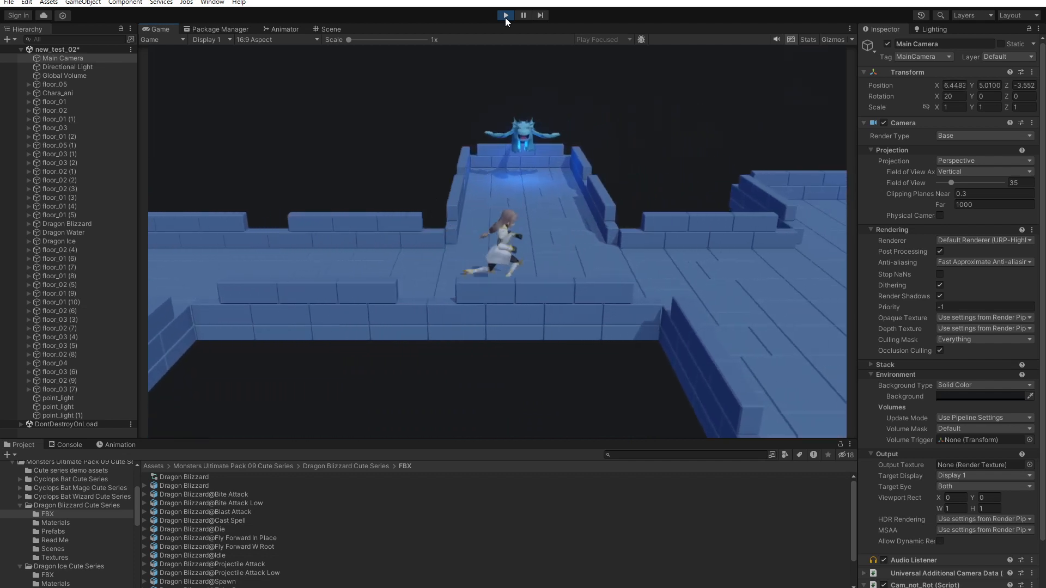
key(Up)
key(Up)
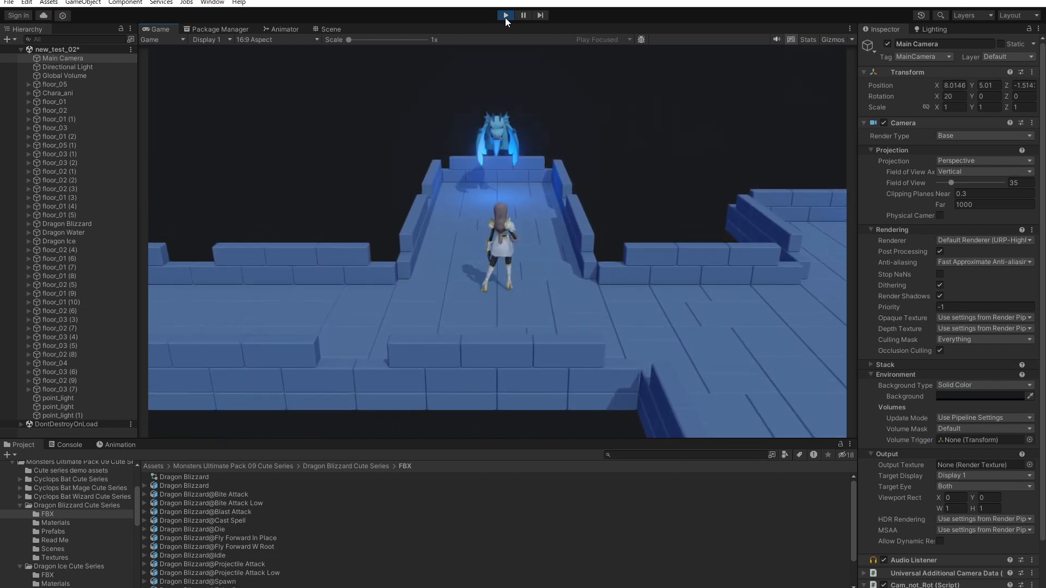
- Run into the adjacent room to check its dragon's lighting, and continue down to the end of the long corridor
key(Down)
key(Right)
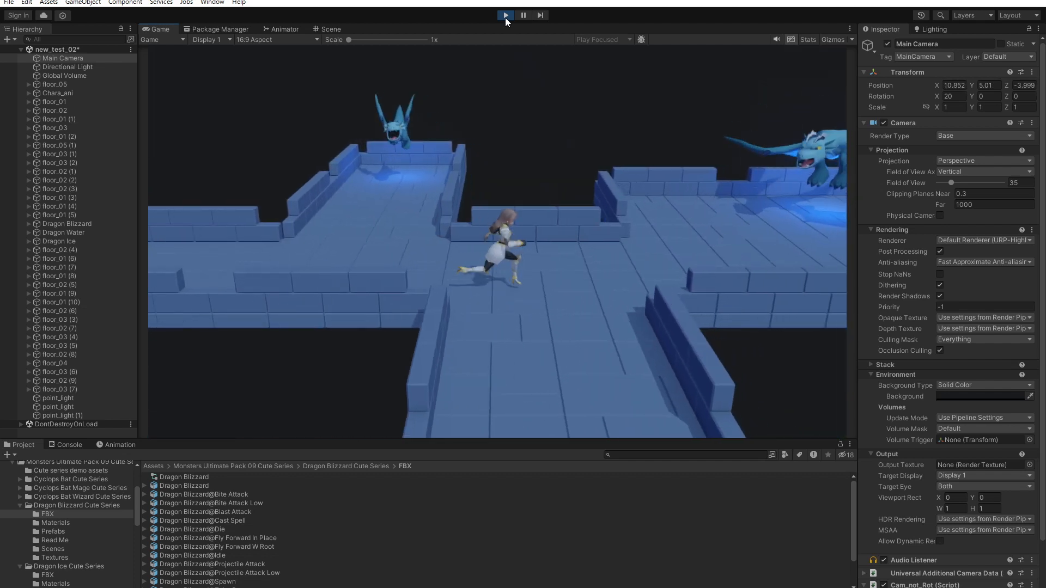
key(Down)
key(Up)
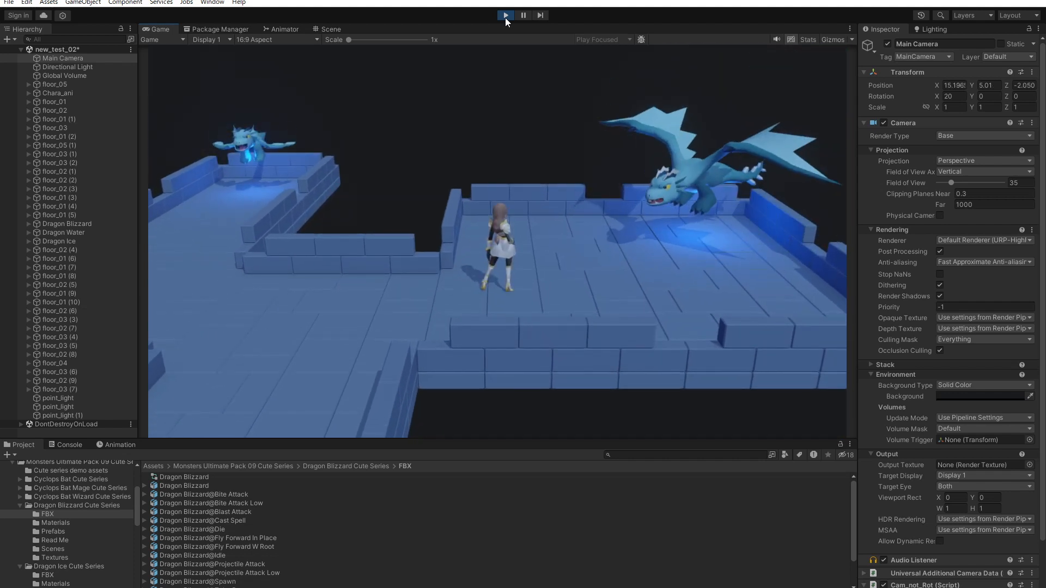
key(Left)
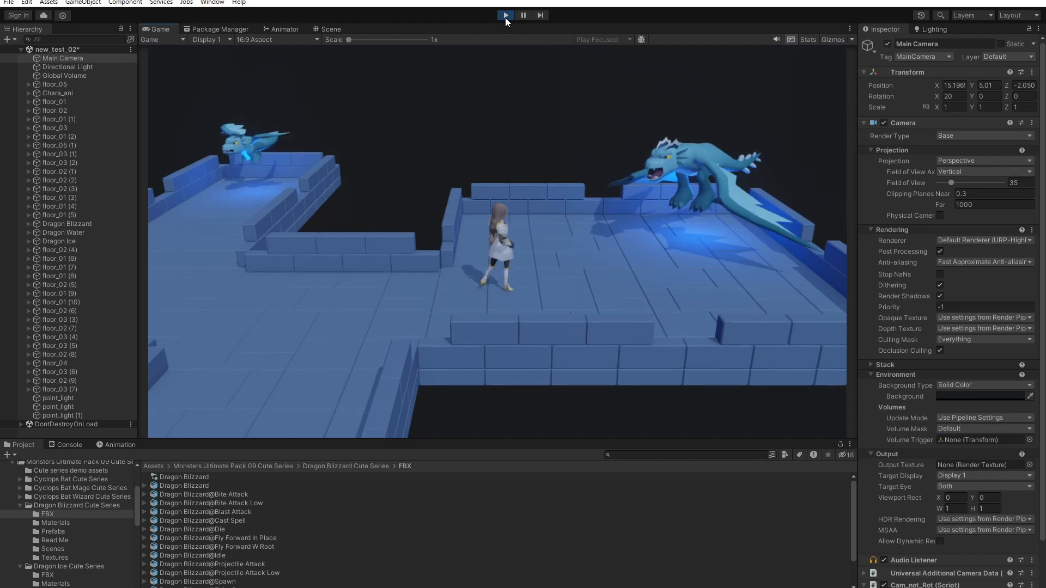
key(Down)
key(Down)
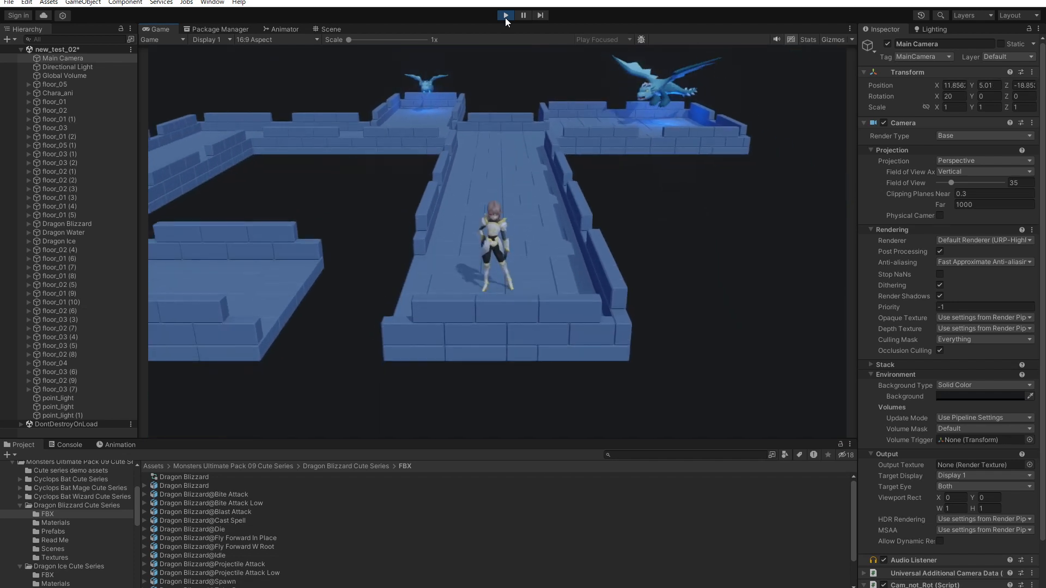
- Run the character from the long corridor across the middle platform, jump the gaps and go up to the large room to check its dragon's lighting
key(Left)
key(Left)
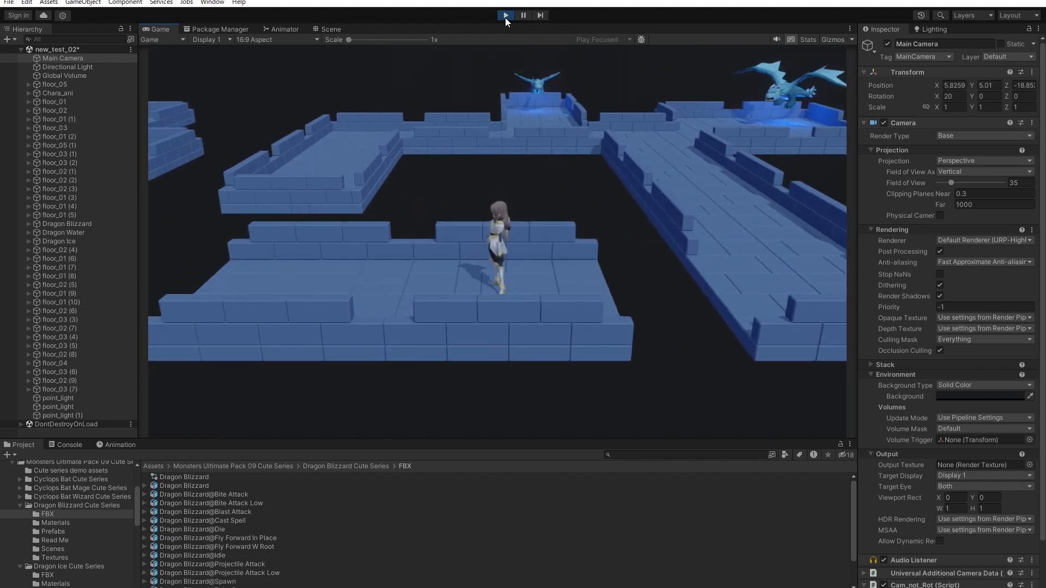
key(Left)
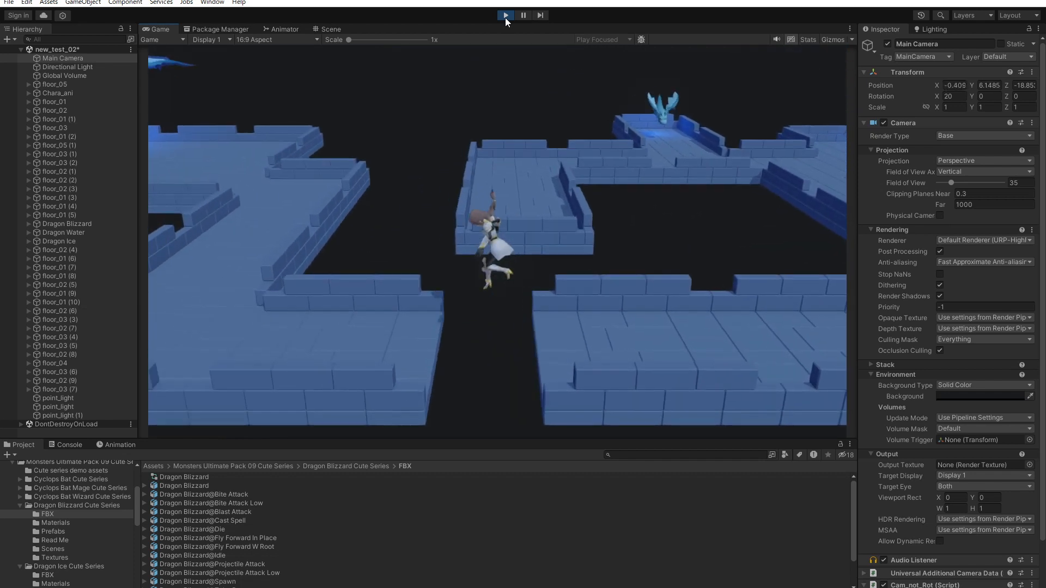
key(Up)
key(Up)
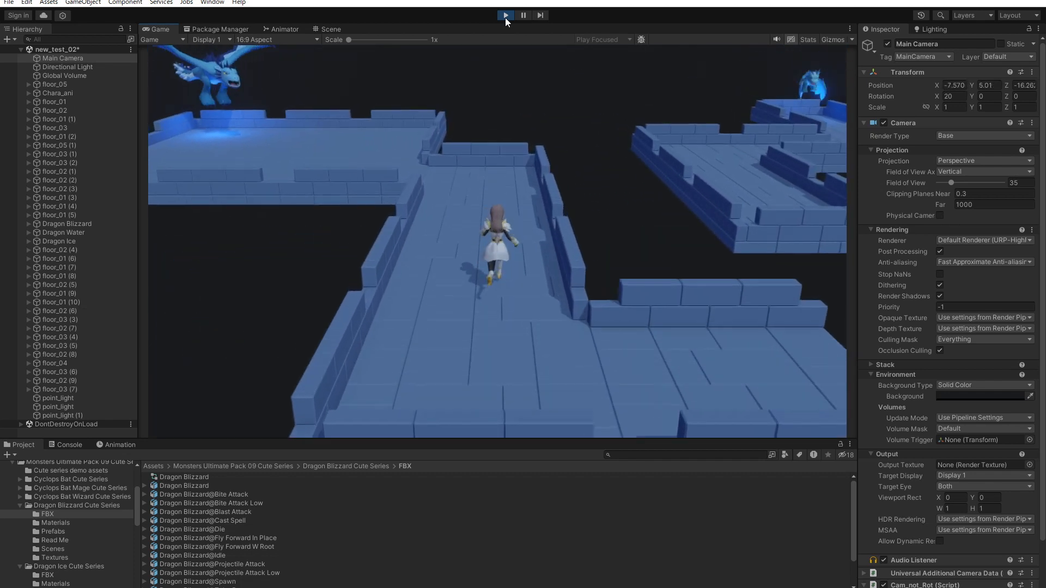
key(Left)
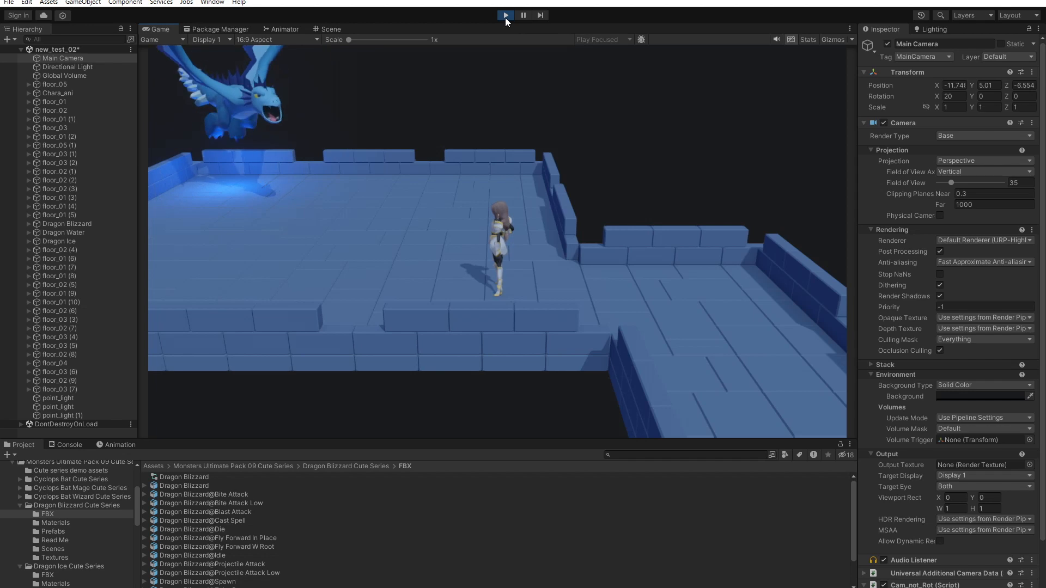
key(Left)
key(Up)
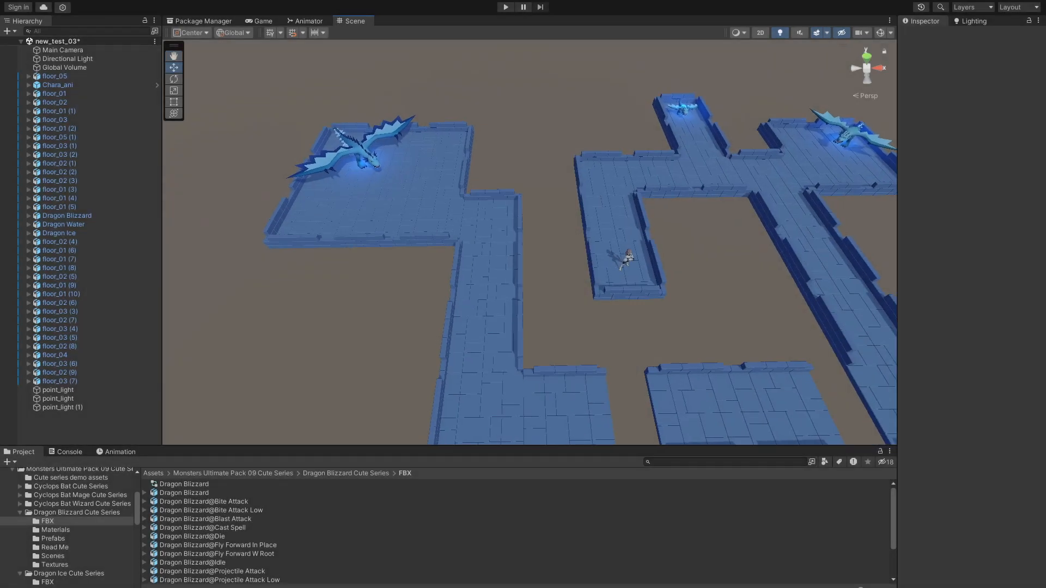
- Inspect the blue lighting around the dragons in the large room, the alcove and the adjacent room in the scene view
alt+right_drag(490, 245, 600, 245)
alt+middle_drag(436, 245, 619, 315)
alt+right_drag(545, 272, 615, 272)
alt+middle_drag(490, 245, 694, 266)
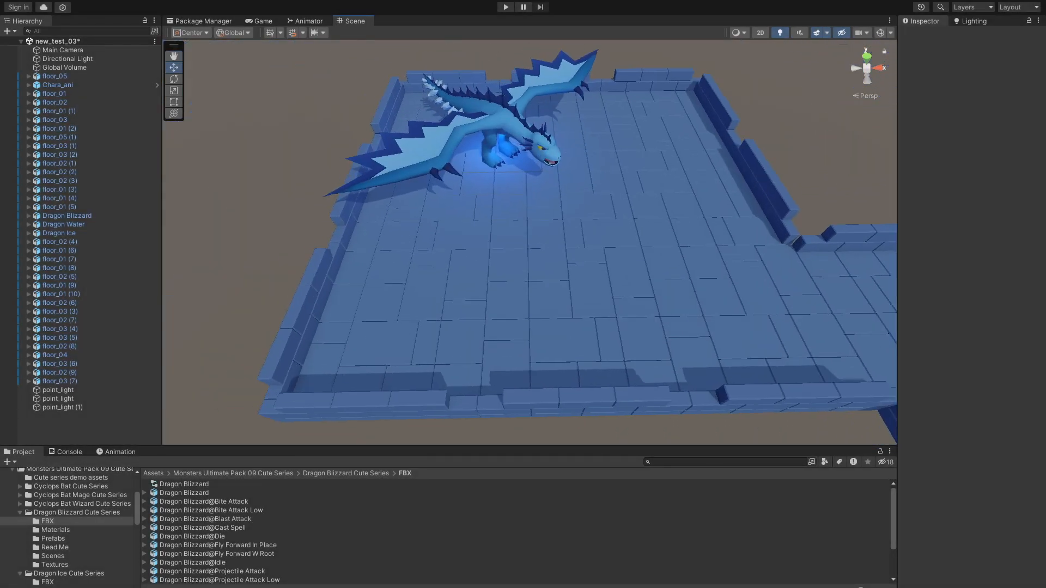
middle_drag(817, 235, 172, 343)
middle_drag(653, 273, 335, 239)
scroll(529, 243, down, 3)
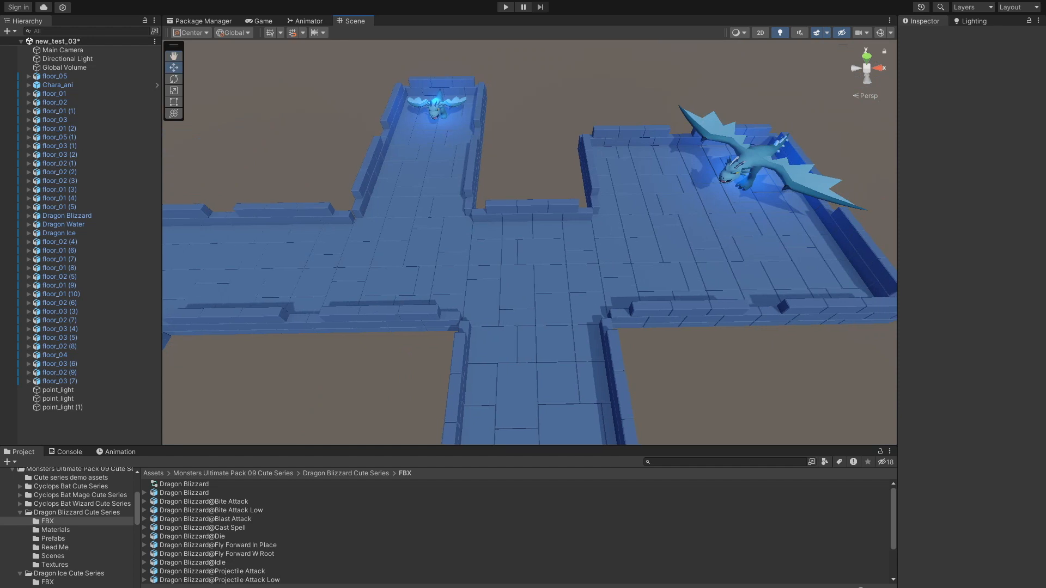
- Review the corridors and platforms of the map, ending with a close view of the character on the starting platform
middle_drag(544, 294, 556, 207)
scroll(529, 243, down, 4)
middle_drag(545, 245, 609, 42)
scroll(529, 243, down, 2)
middle_drag(463, 262, 582, 232)
middle_drag(381, 240, 603, 409)
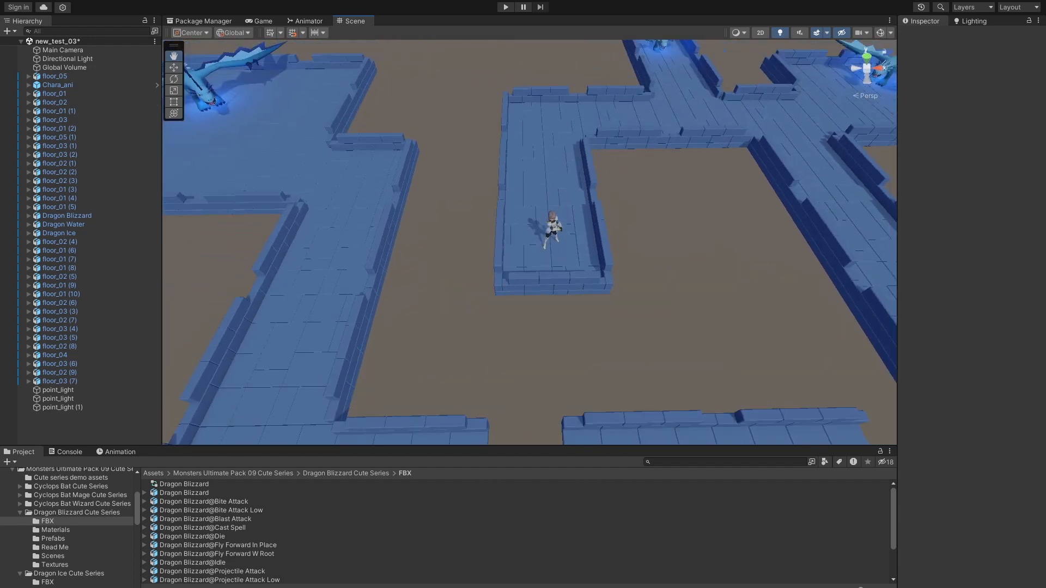
scroll(529, 242, up, 8)
alt+drag(530, 243, 525, 177)
middle_drag(545, 163, 523, 340)
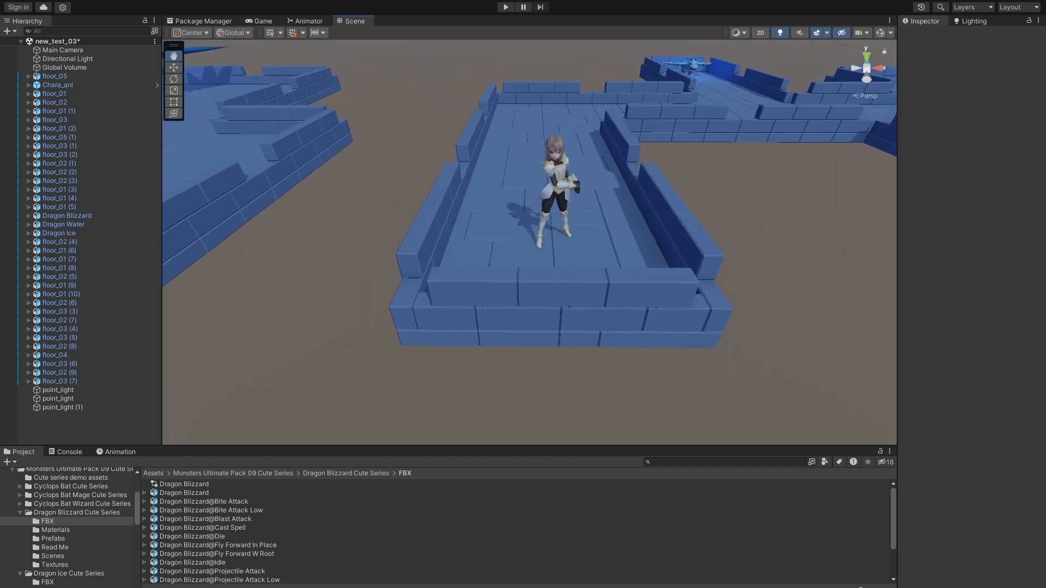
alt+right_drag(529, 242, 567, 246)
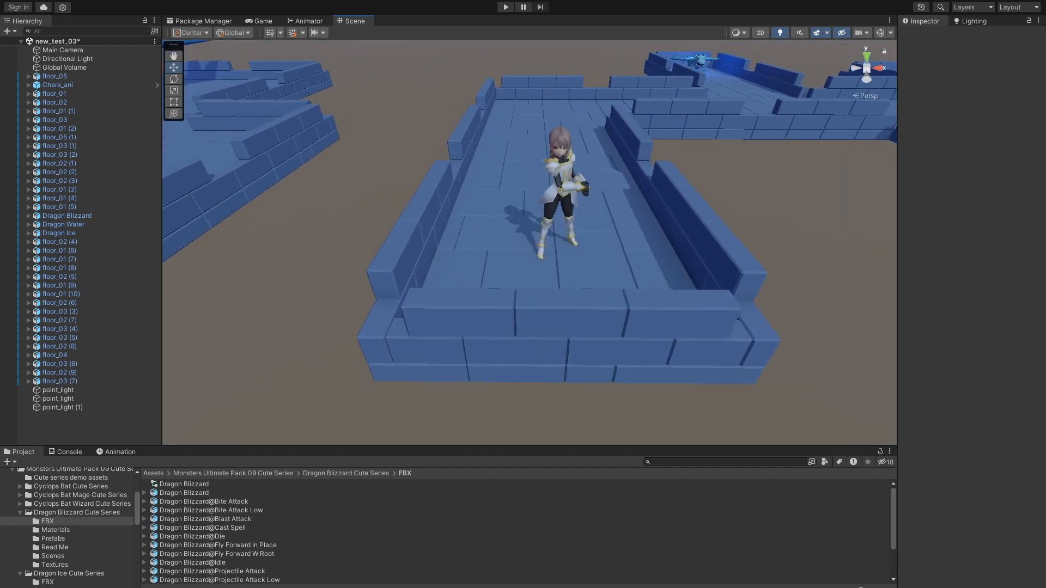
- Pull back to a raised overview of the whole dungeon map with its three lit dragons
scroll(529, 242, down, 20)
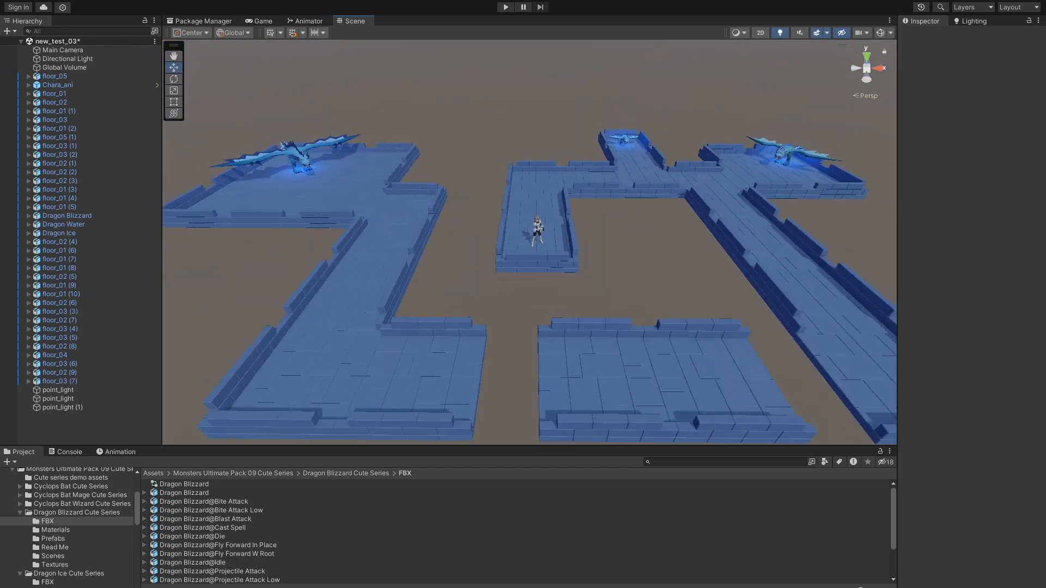
alt+drag(530, 242, 531, 283)
middle_drag(531, 283, 528, 228)
scroll(530, 242, down, 3)
alt+drag(529, 243, 529, 273)
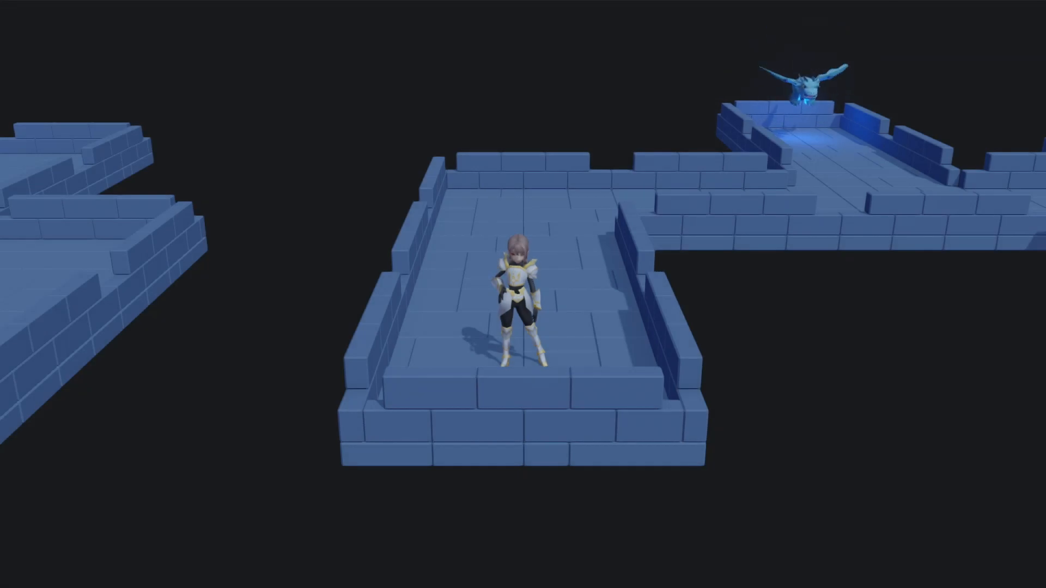
- Playtest the finished map full screen, running the character from the starting platform to the entrance of the dragon alcove
key(w)
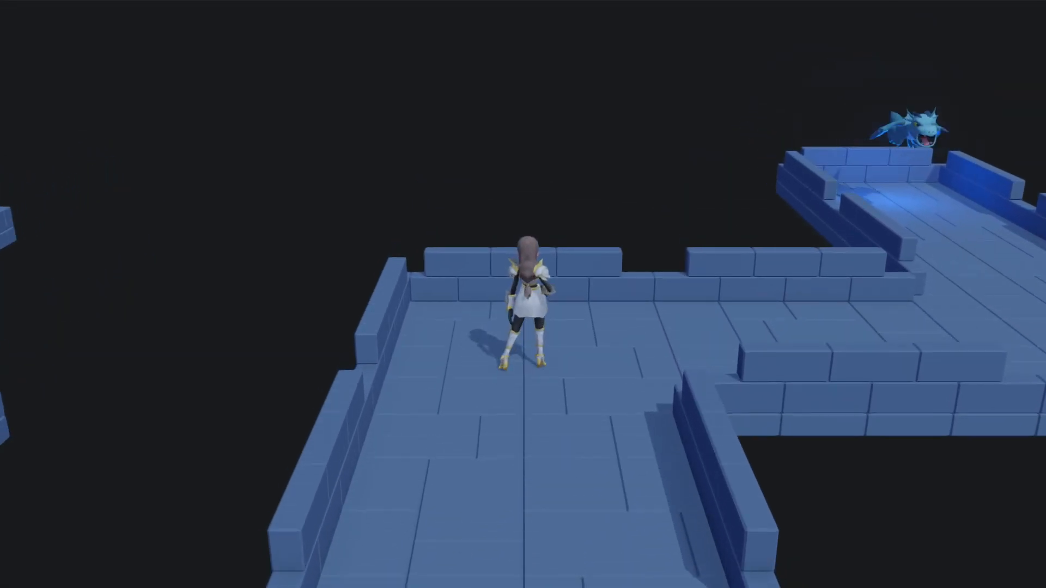
key(d)
key(w)
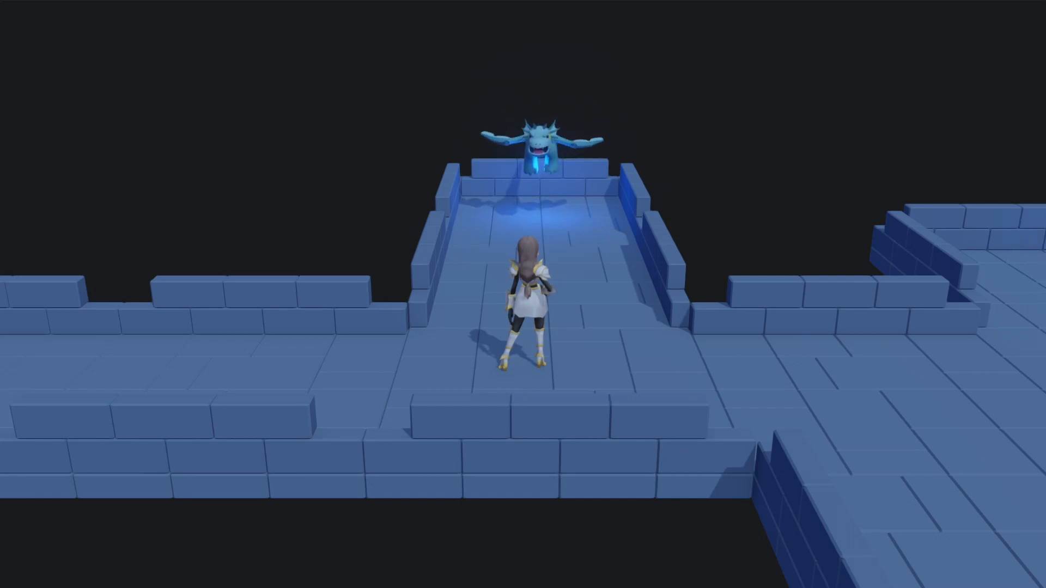
key(s)
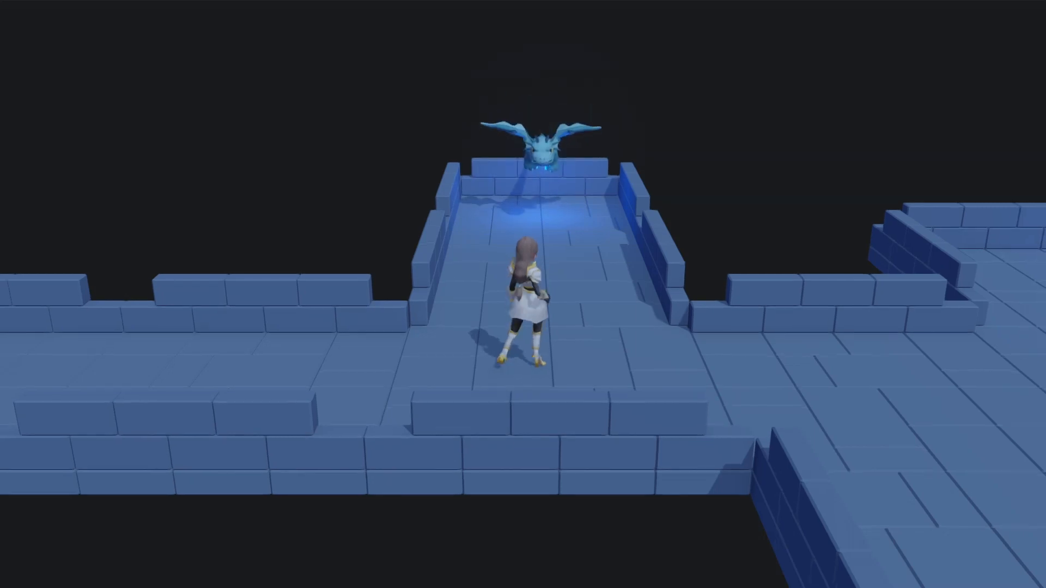
- Run into the room beside the alcove to view its animated dragon, and return down the long corridor to its end
key(d)
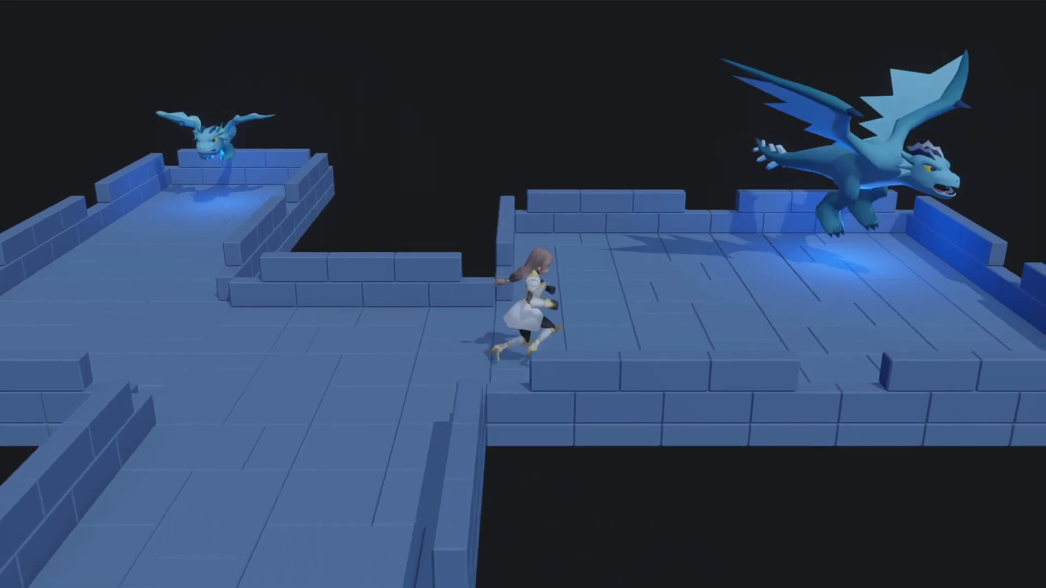
key(d)
key(w)
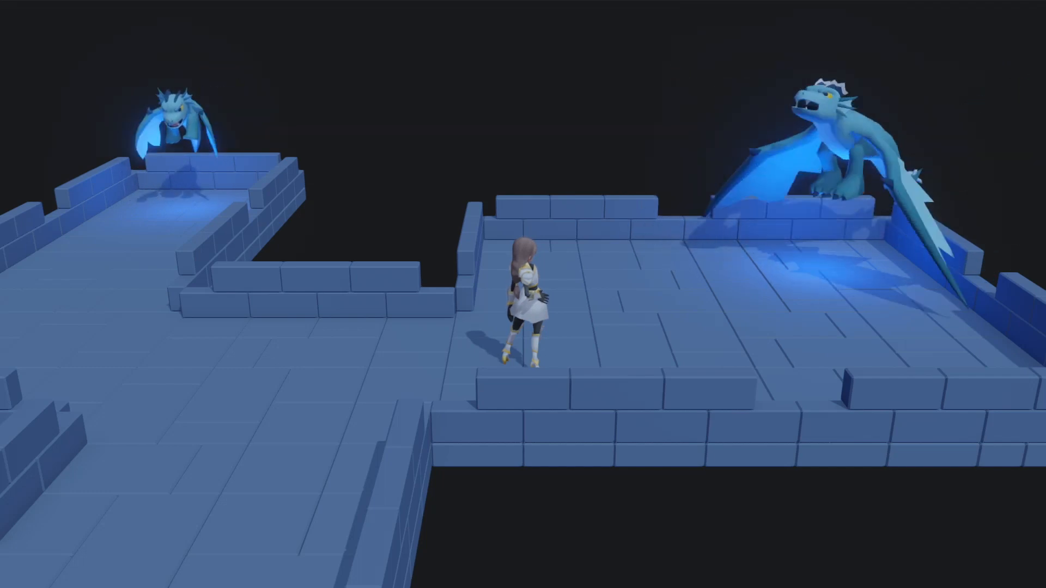
key(a)
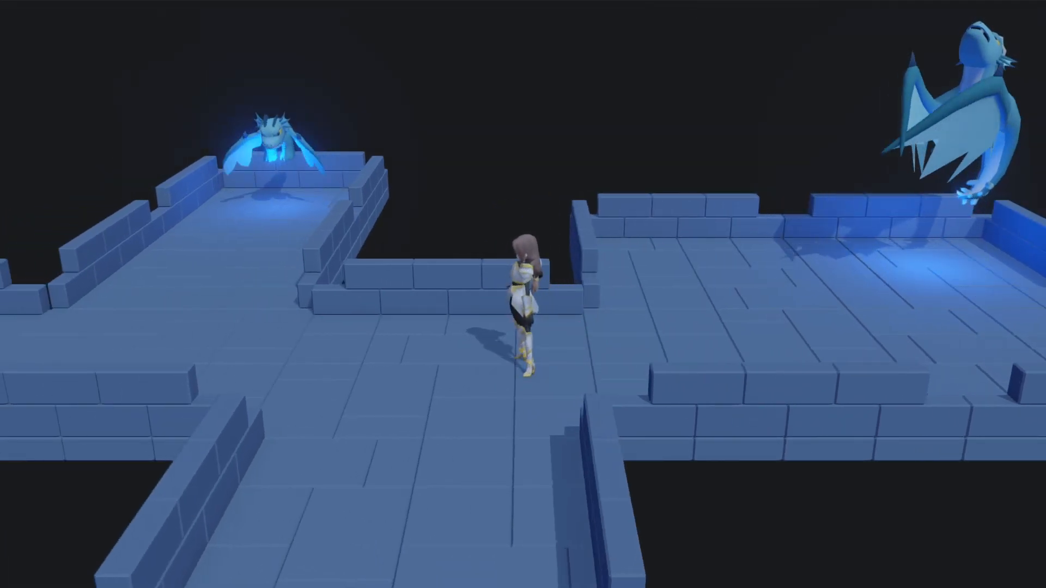
key(s)
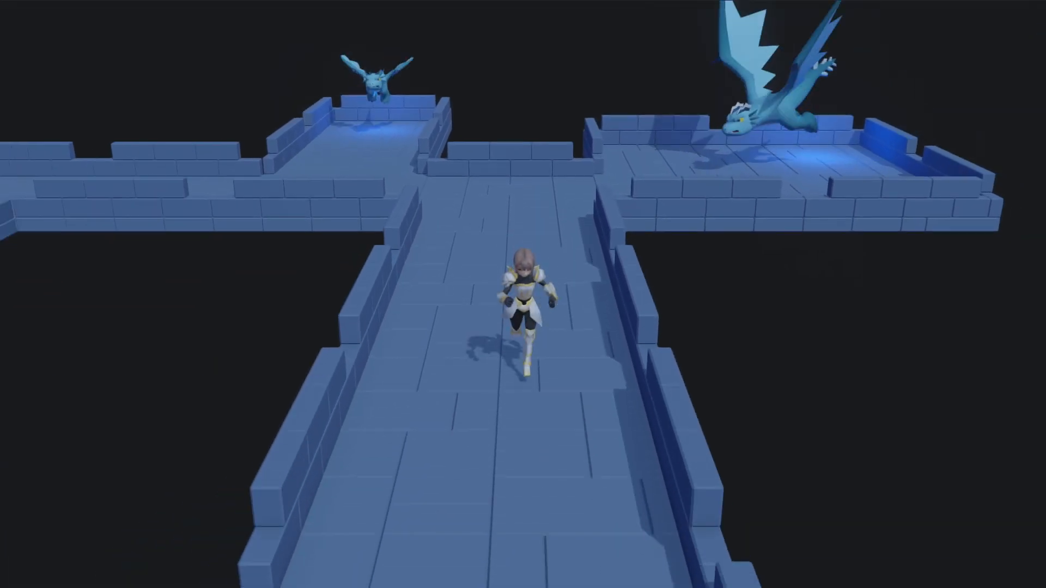
key(a)
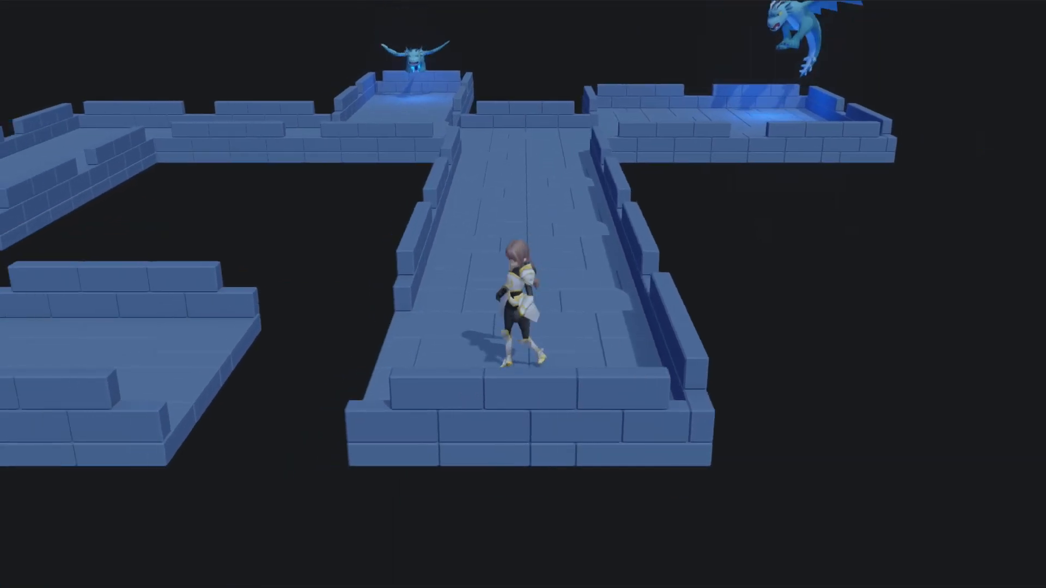
- Cross the separate middle platform and follow the far corridor up into the large room to view its dragon full screen
key(a)
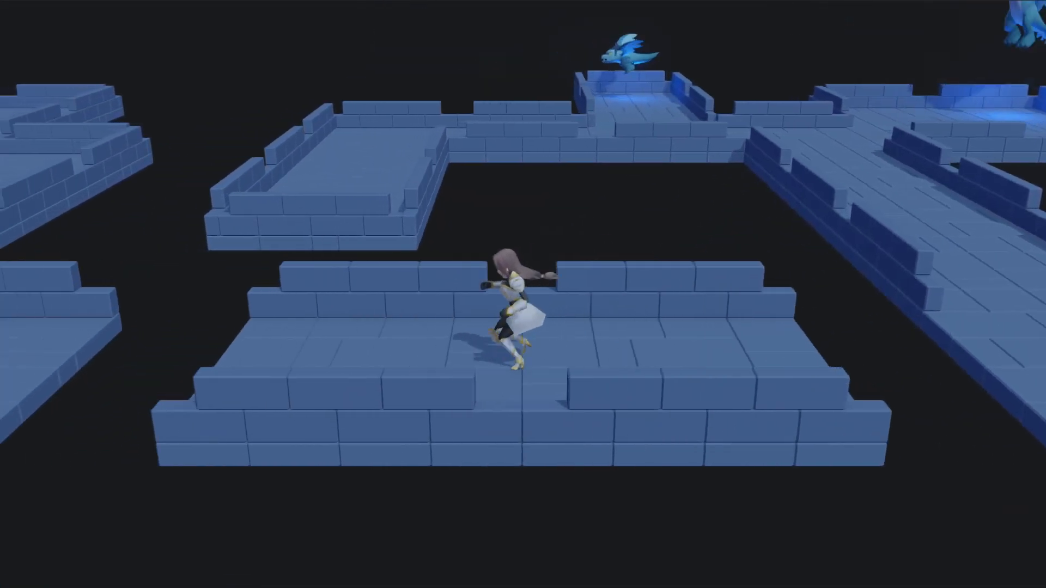
key(a)
key(w)
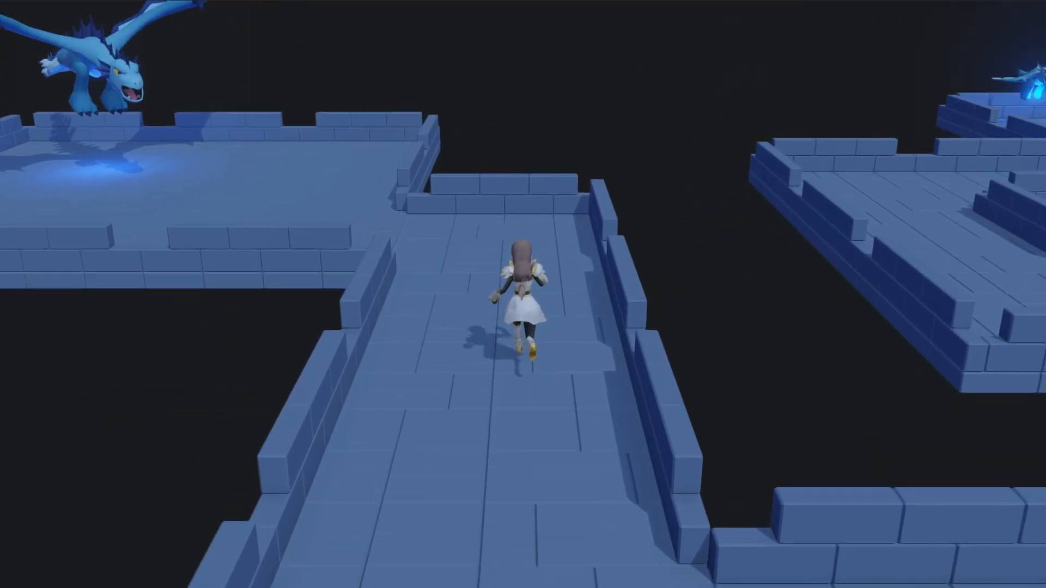
key(a)
key(w)
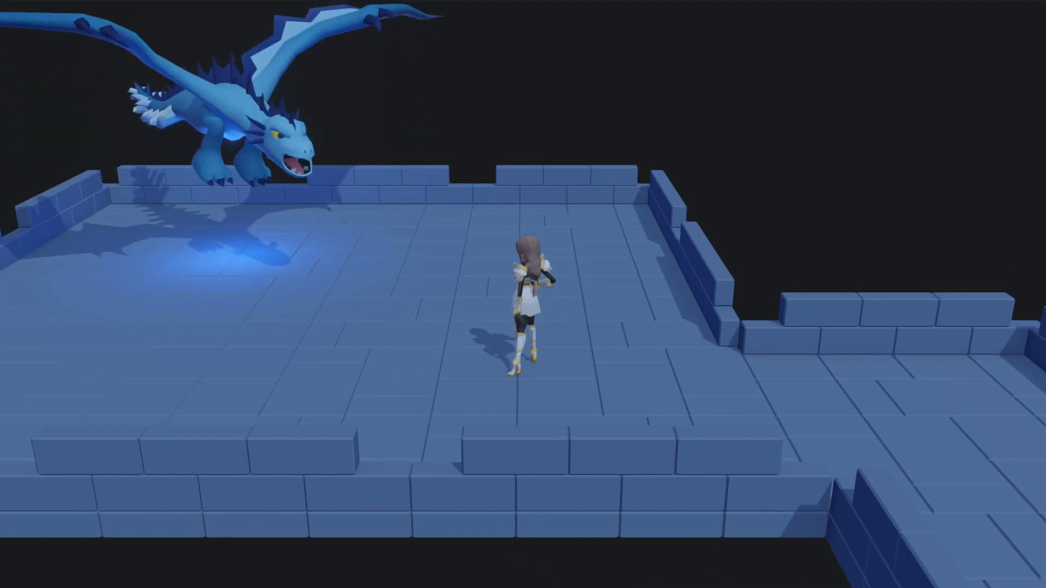